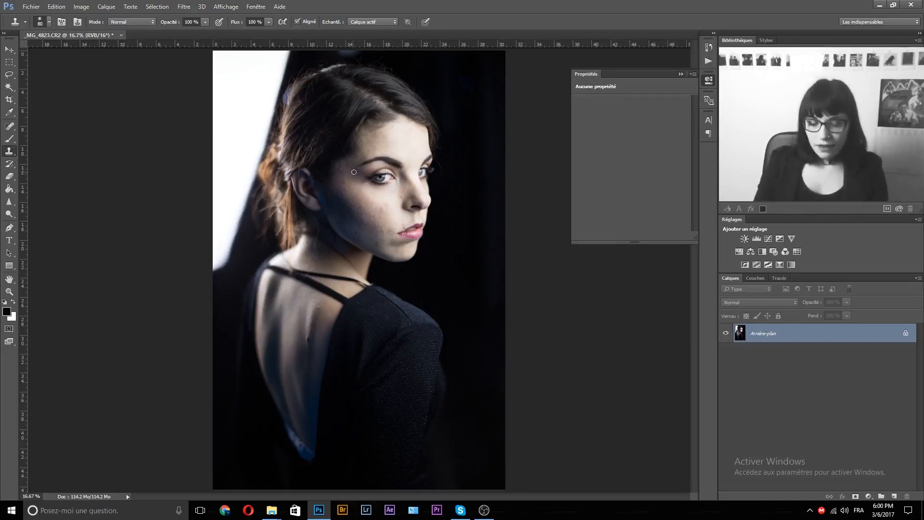
# - Examine the portrait up close, comparing the skin of the face, the bare back and the edges of the hair
pyautogui.hotkey('ctrl', 'space')
pyautogui.keyDown('ctrl'); pyautogui.click(361, 137); pyautogui.keyUp('ctrl')
pyautogui.moveTo(404, 186); pyautogui.dragTo(410, 222)
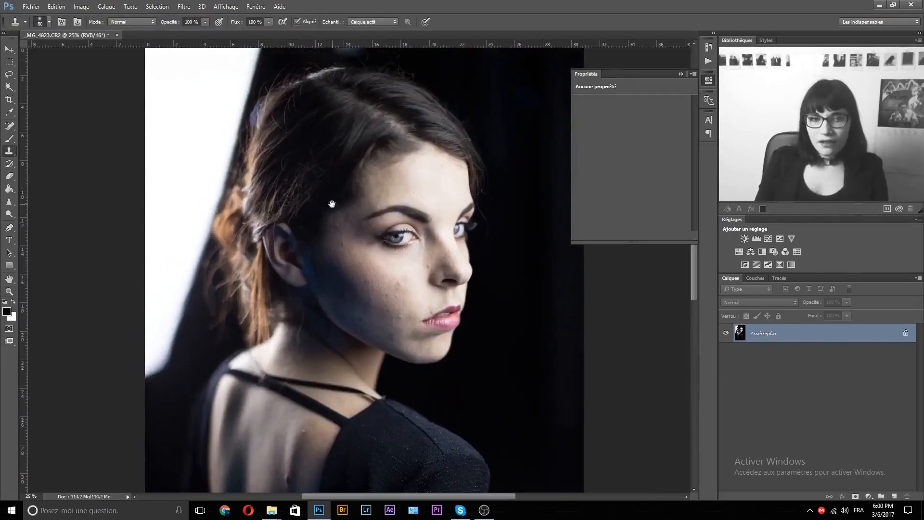
pyautogui.hotkey('ctrl', 'space')
pyautogui.keyDown('ctrl'); pyautogui.click(395, 262); pyautogui.keyUp('ctrl')
pyautogui.moveTo(443, 321); pyautogui.dragTo(439, 295)
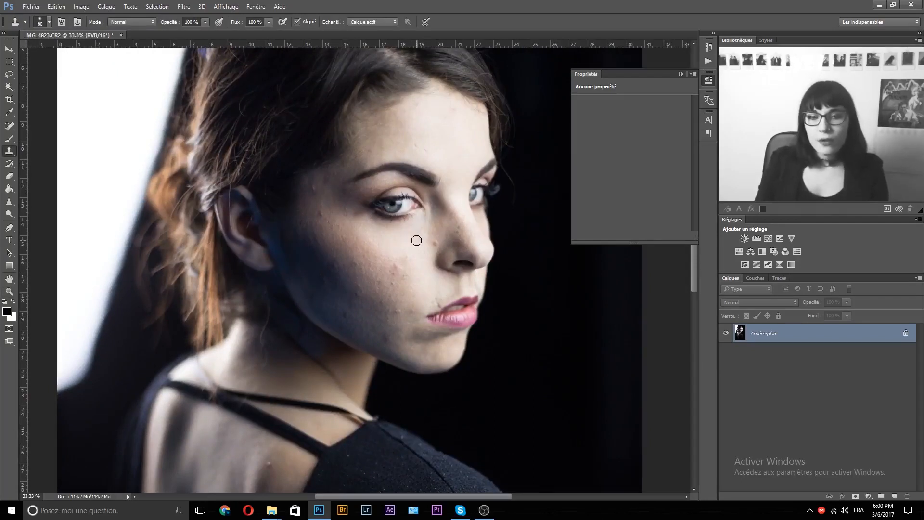
pyautogui.hotkey('ctrl', 'space')
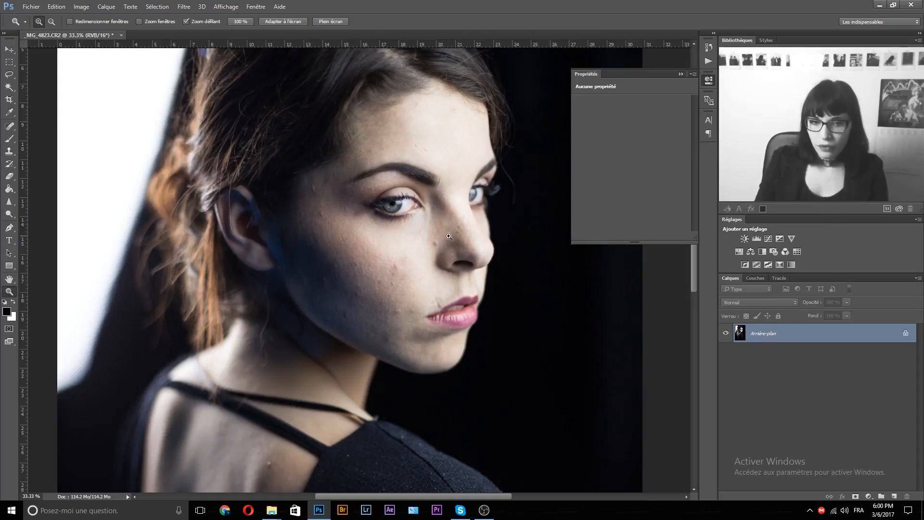
pyautogui.moveTo(331, 379); pyautogui.dragTo(444, 200)
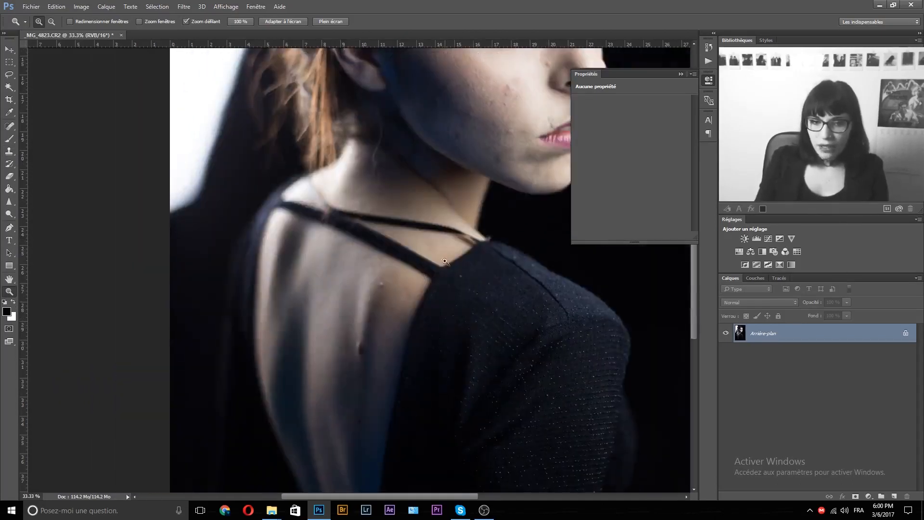
pyautogui.moveTo(431, 130); pyautogui.dragTo(398, 359)
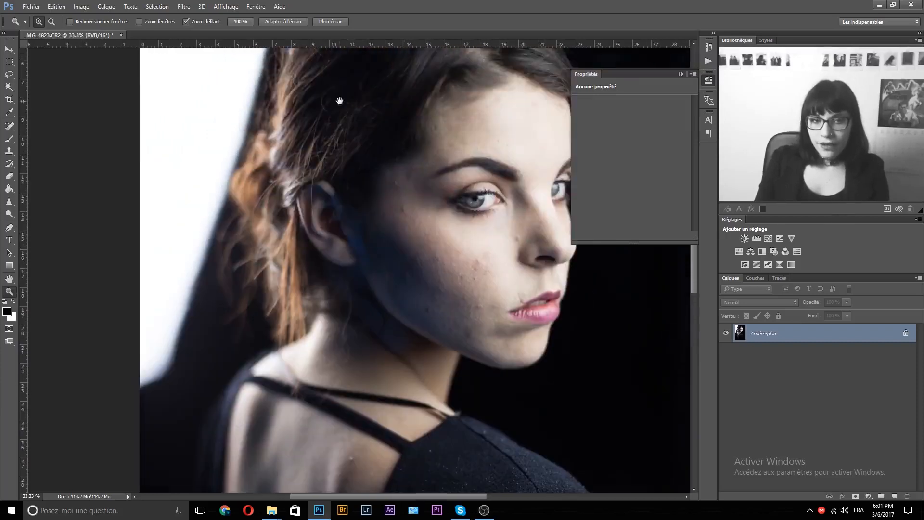
pyautogui.moveTo(340, 101); pyautogui.dragTo(346, 166)
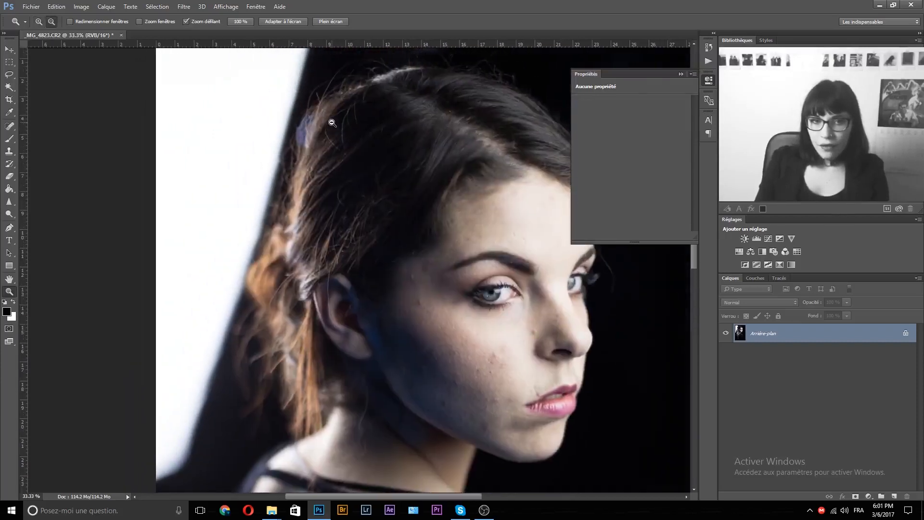
pyautogui.keyDown('alt'); pyautogui.click(330, 128); pyautogui.keyUp('alt')
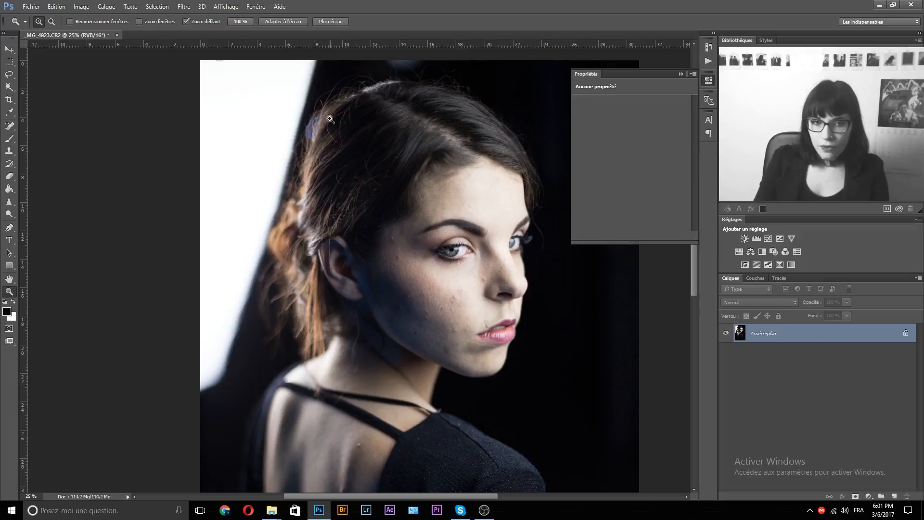
# - Inspect the back, the dress and the shadowed and lit areas of the face at several magnifications
pyautogui.moveTo(341, 416); pyautogui.dragTo(306, 324)
pyautogui.moveTo(377, 408); pyautogui.dragTo(376, 329)
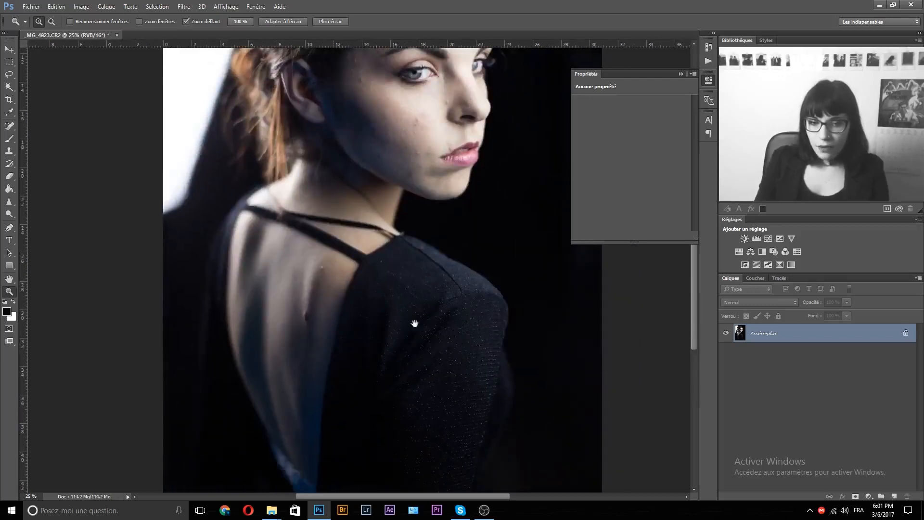
pyautogui.moveTo(424, 374); pyautogui.dragTo(418, 327)
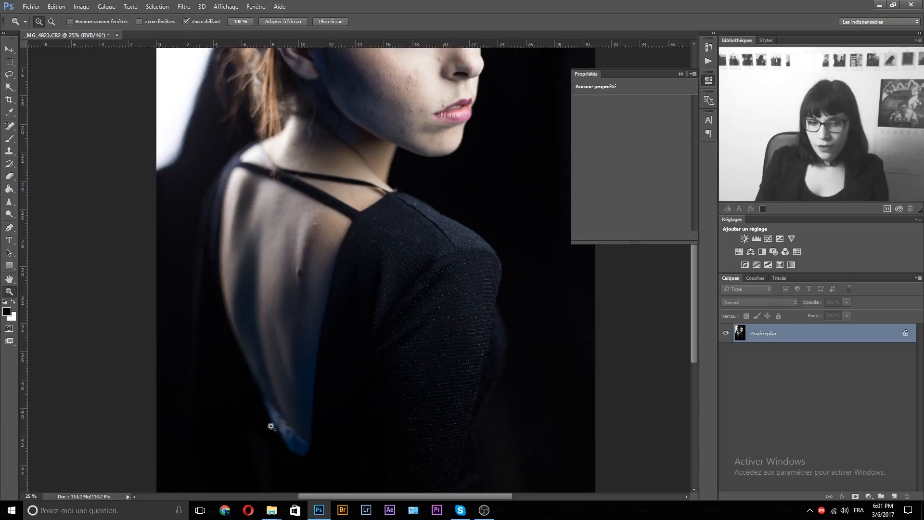
pyautogui.moveTo(333, 290); pyautogui.dragTo(340, 413)
pyautogui.moveTo(380, 228); pyautogui.dragTo(382, 288)
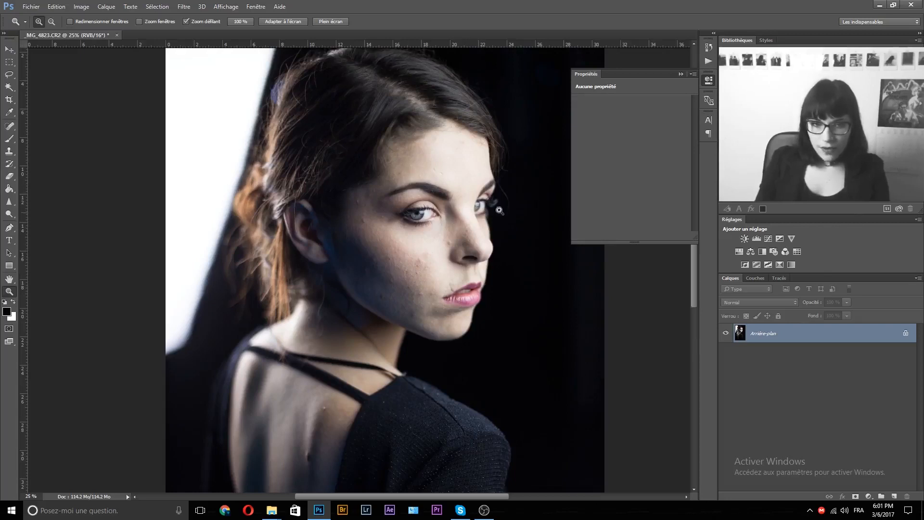
pyautogui.keyDown('alt'); pyautogui.click(479, 296); pyautogui.keyUp('alt')
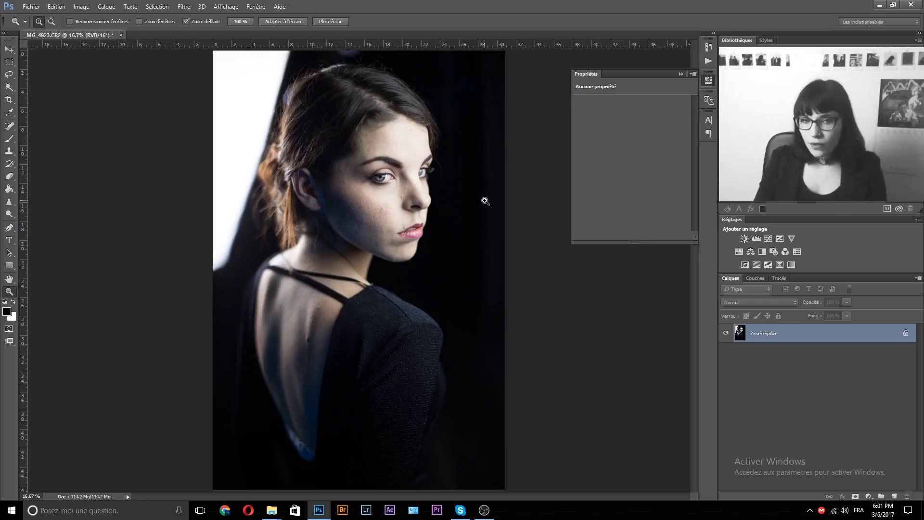
pyautogui.click(405, 176)
pyautogui.moveTo(419, 184); pyautogui.dragTo(436, 272)
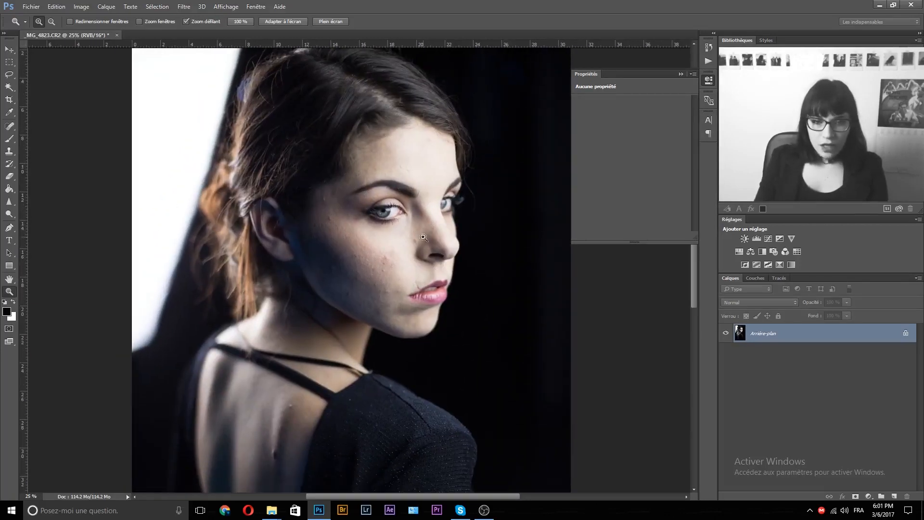
pyautogui.keyDown('alt'); pyautogui.click(494, 284); pyautogui.keyUp('alt')
pyautogui.click(376, 197)
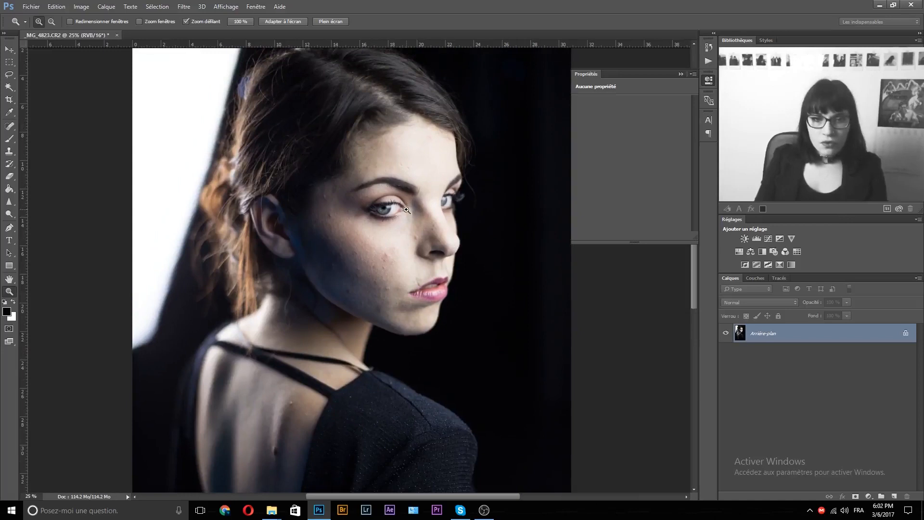
pyautogui.click(426, 207)
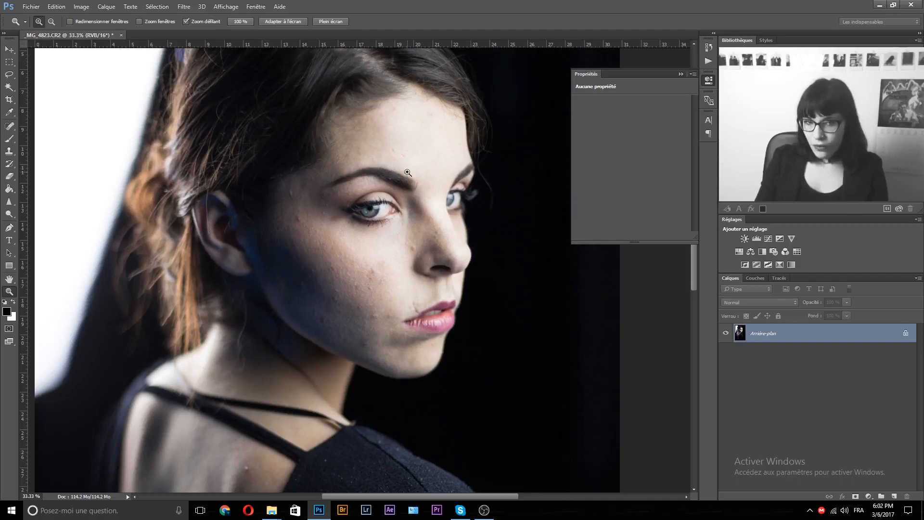
pyautogui.moveTo(480, 275); pyautogui.dragTo(487, 292)
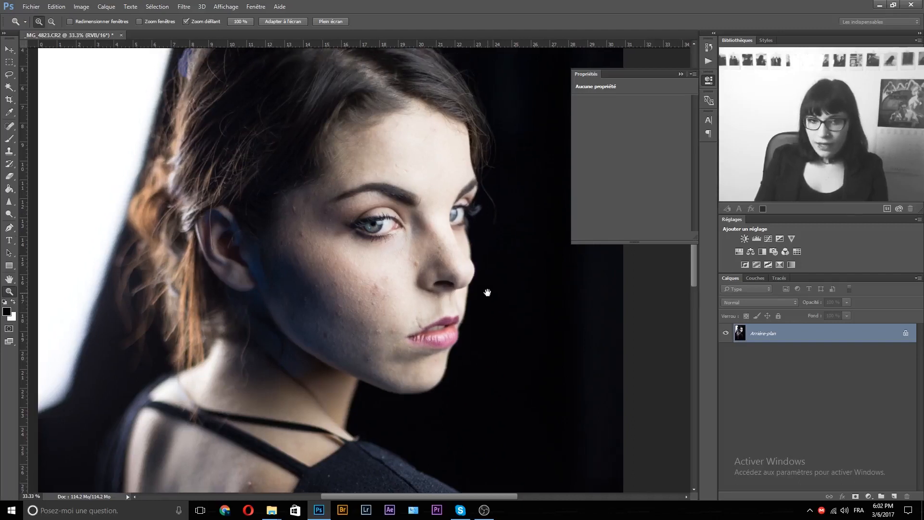
pyautogui.moveTo(491, 232); pyautogui.dragTo(495, 245)
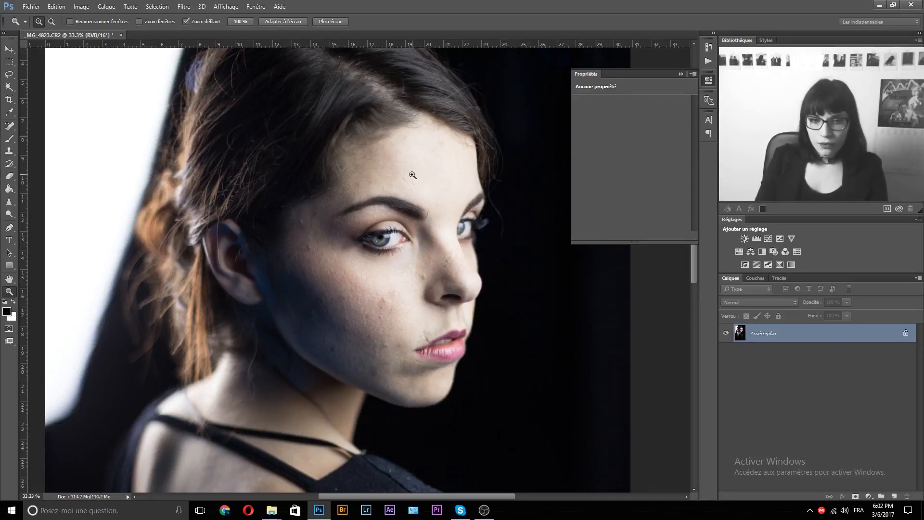
# - Collapse the empty properties display over the image and duplicate the background layer as Blur
pyautogui.click(681, 74)
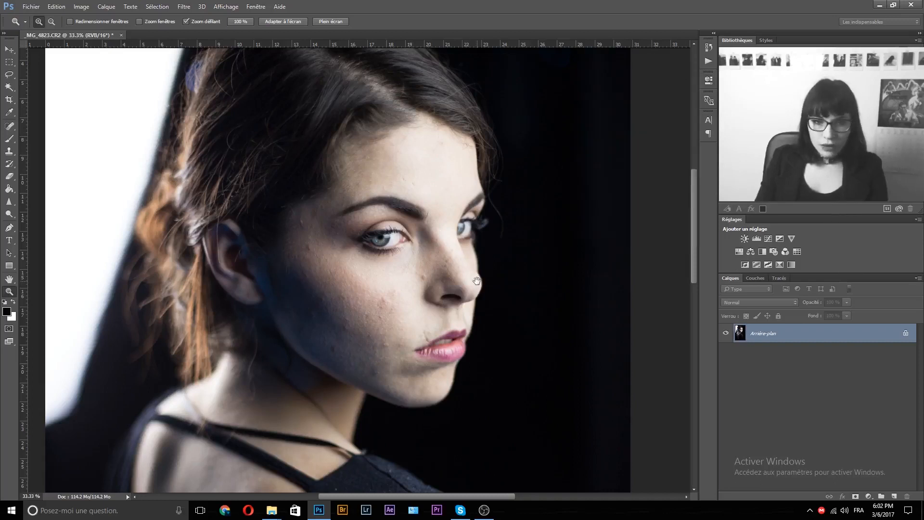
pyautogui.moveTo(478, 280); pyautogui.dragTo(511, 264)
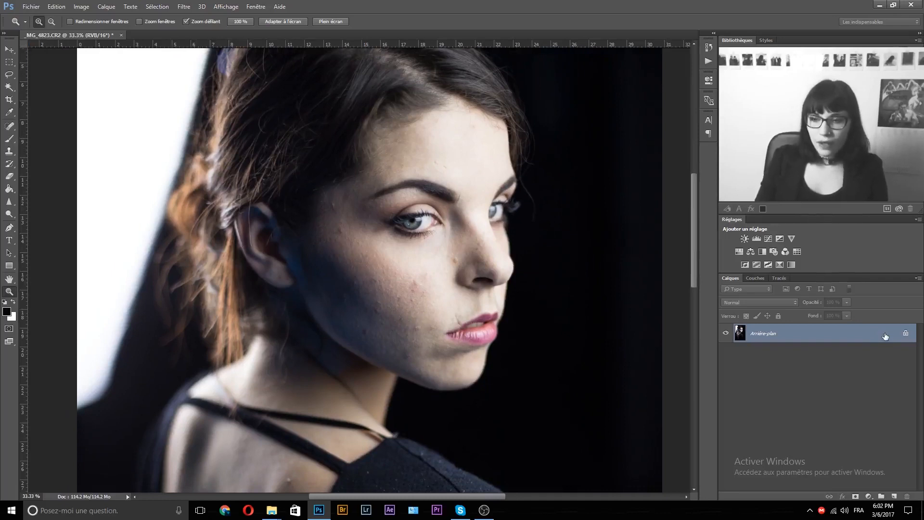
pyautogui.moveTo(879, 337); pyautogui.dragTo(894, 497)
pyautogui.doubleClick(772, 332)
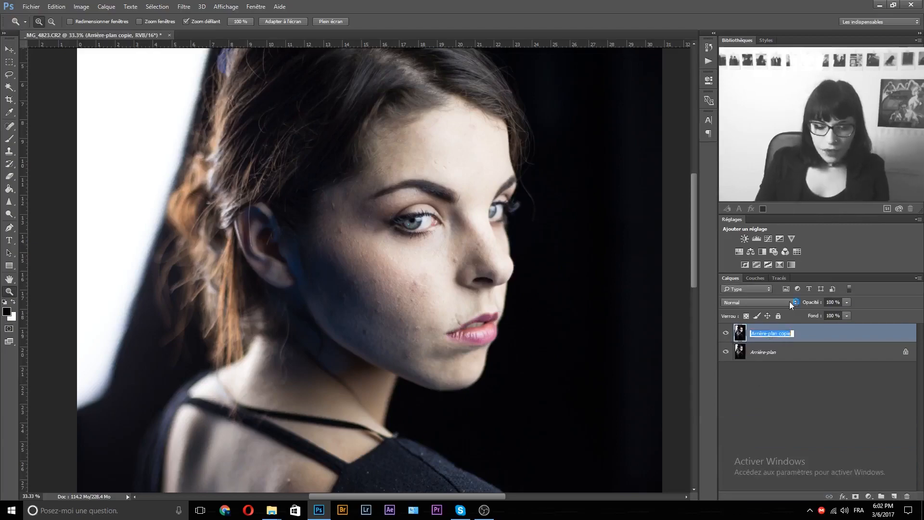
pyautogui.write('Blur')
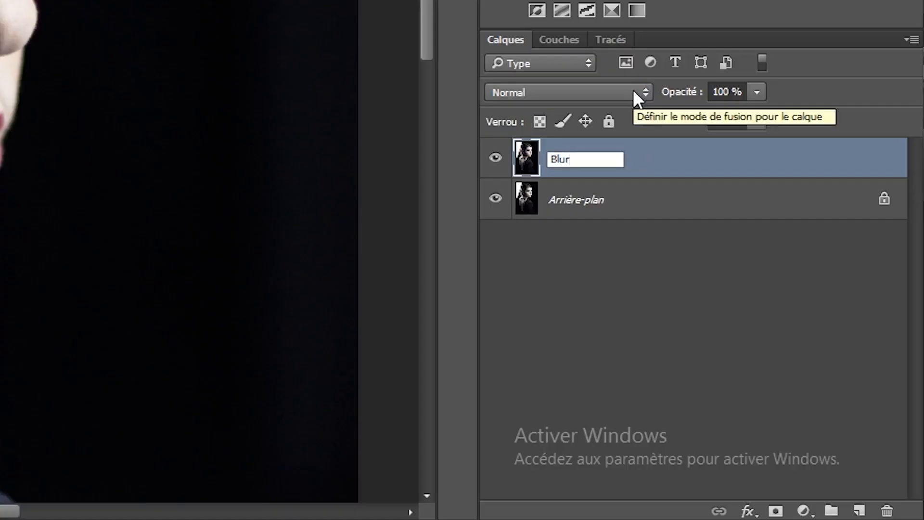
pyautogui.press('Return')
# - Duplicate the Blur layer and name the copy Passe Haut
pyautogui.moveTo(722, 159); pyautogui.dragTo(865, 503)
pyautogui.doubleClick(558, 159)
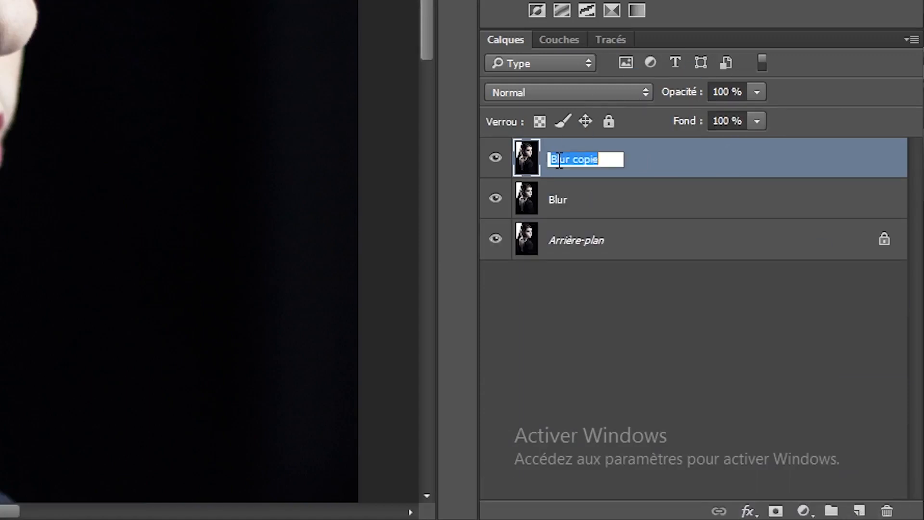
pyautogui.write('S')
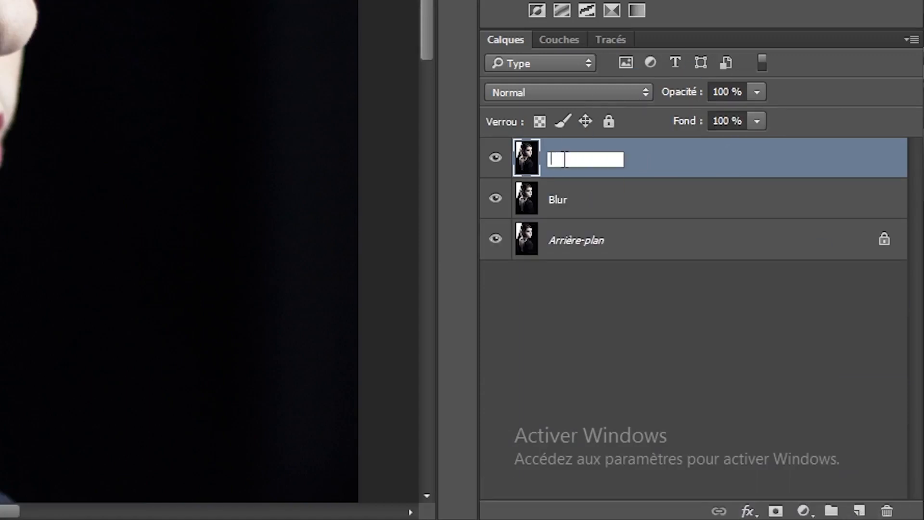
pyautogui.write('asse Haut')
pyautogui.press('Return')
# - Hide the Passe Haut layer and apply a Gaussian blur with a 10.0 pixel radius to the Blur layer
pyautogui.click(495, 158)
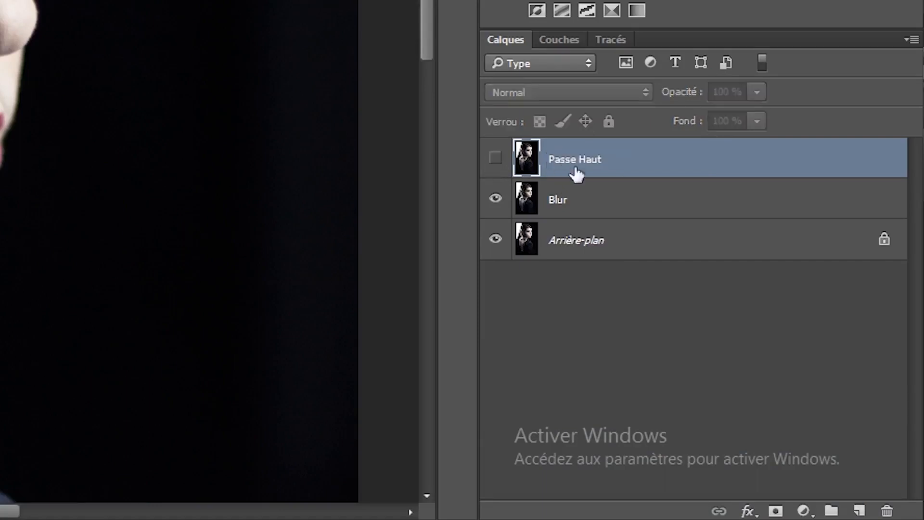
pyautogui.click(596, 197)
pyautogui.click(184, 6)
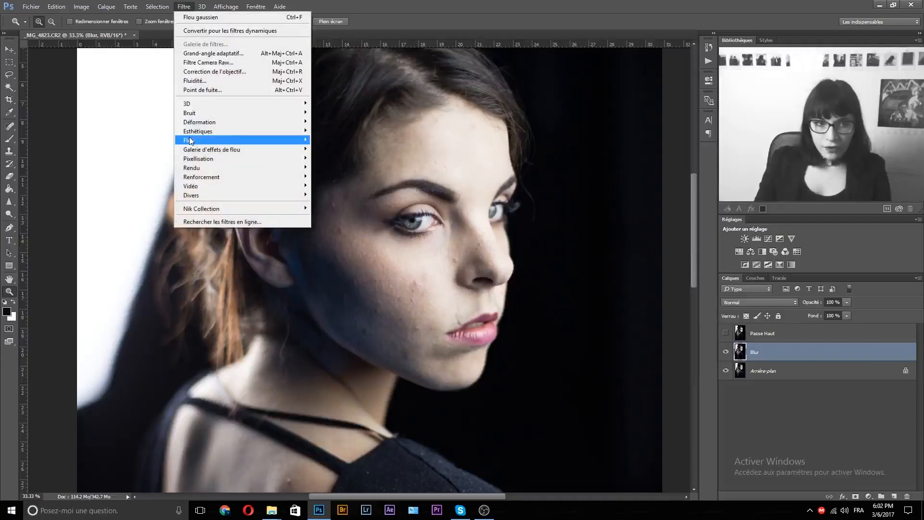
pyautogui.moveTo(190, 140)
pyautogui.click(337, 186)
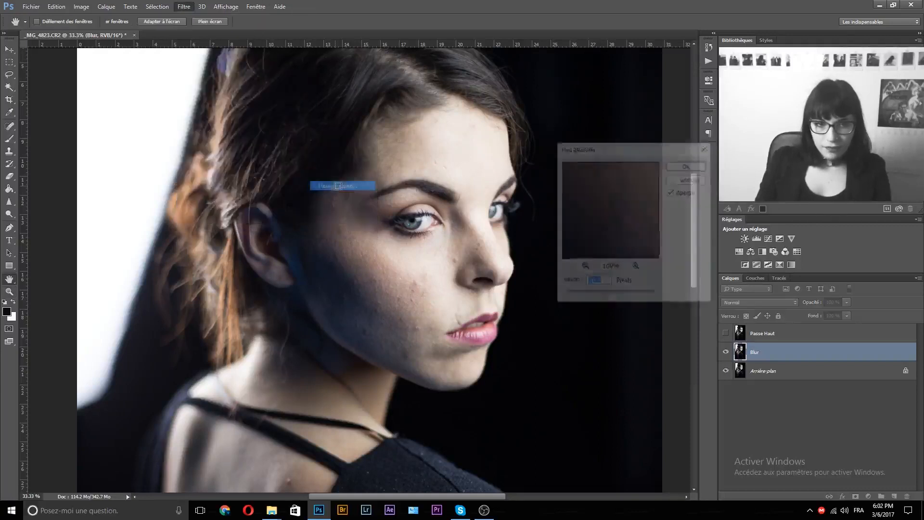
pyautogui.moveTo(607, 297); pyautogui.dragTo(603, 297)
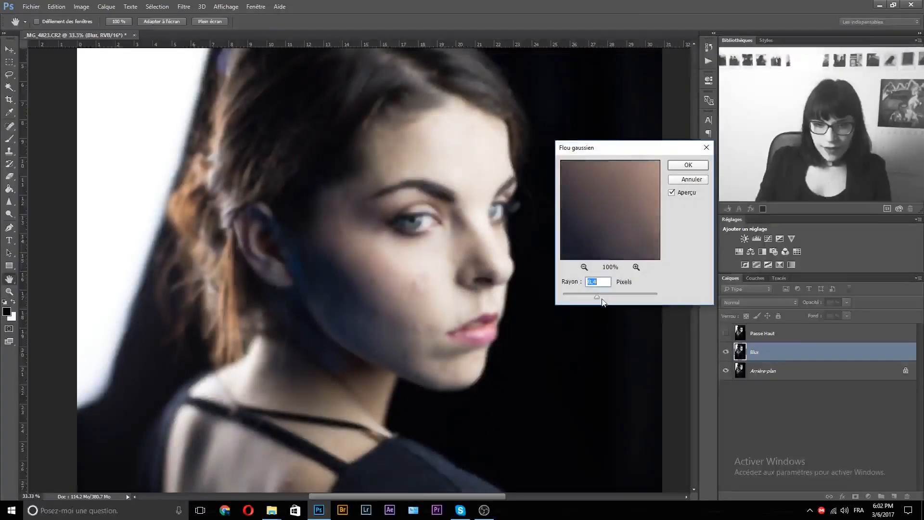
pyautogui.moveTo(427, 414); pyautogui.dragTo(420, 415)
pyautogui.click(635, 130)
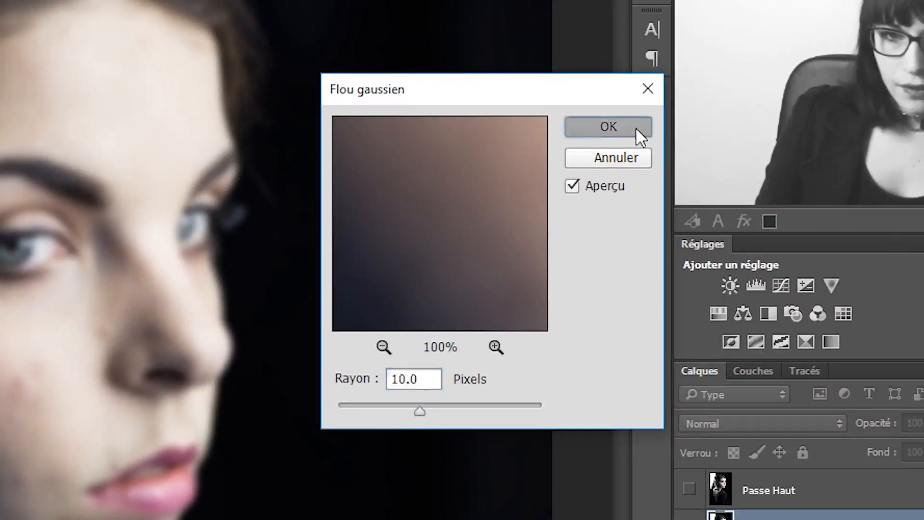
# - Check the image's pixel dimensions in the Image Size settings without changing them
pyautogui.click(82, 6)
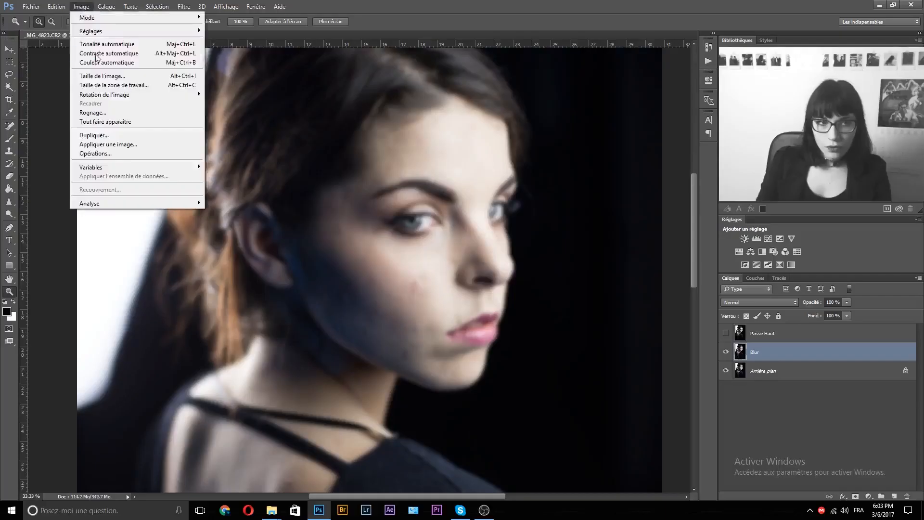
pyautogui.click(96, 77)
pyautogui.click(527, 182)
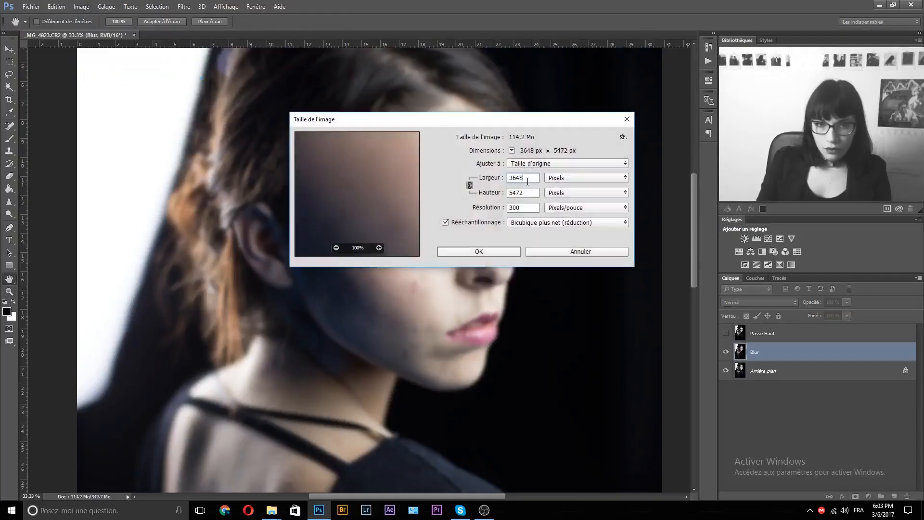
pyautogui.click(562, 253)
# - Show the Passe Haut layer and start Apply Image on it with the Blur layer as source and its RVB channel inverted
pyautogui.click(781, 337)
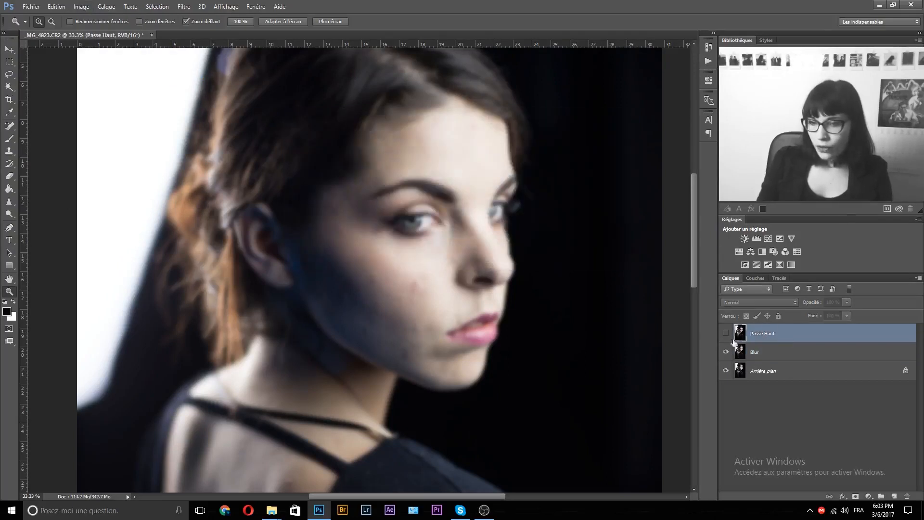
pyautogui.click(726, 332)
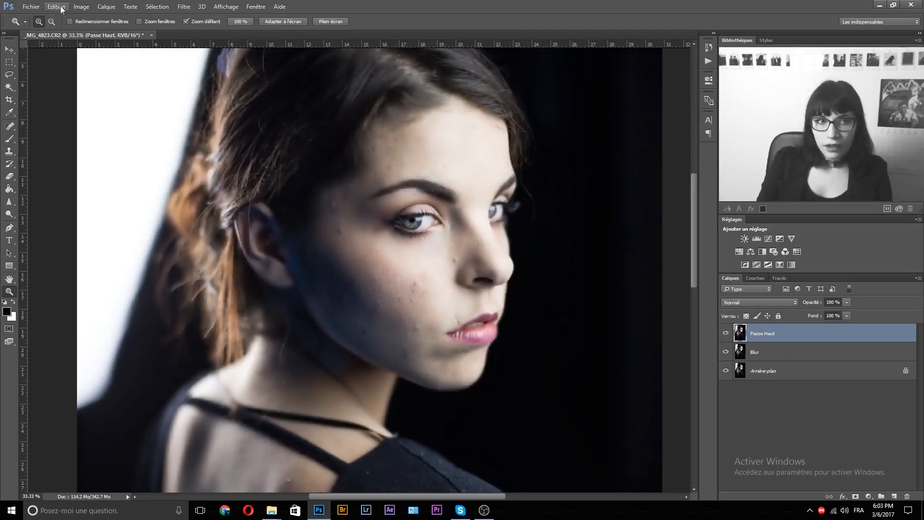
pyautogui.click(80, 6)
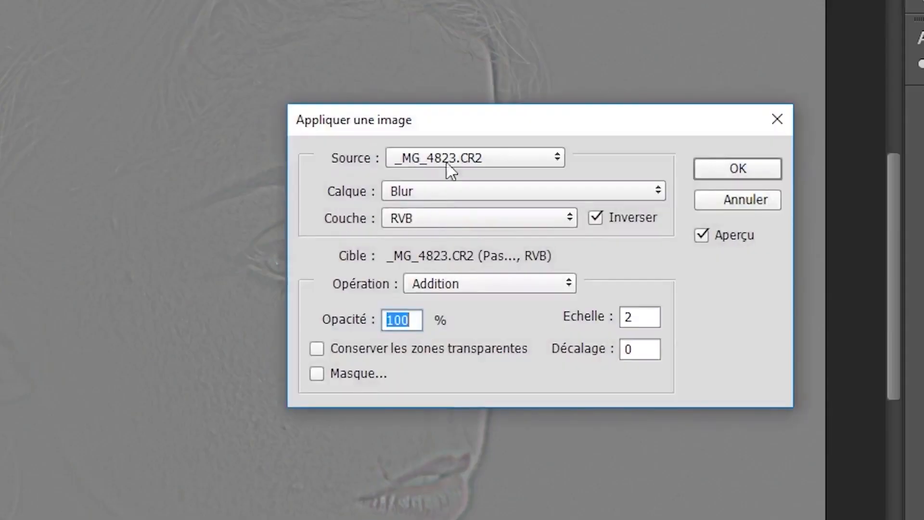
pyautogui.moveTo(454, 130); pyautogui.dragTo(341, 114)
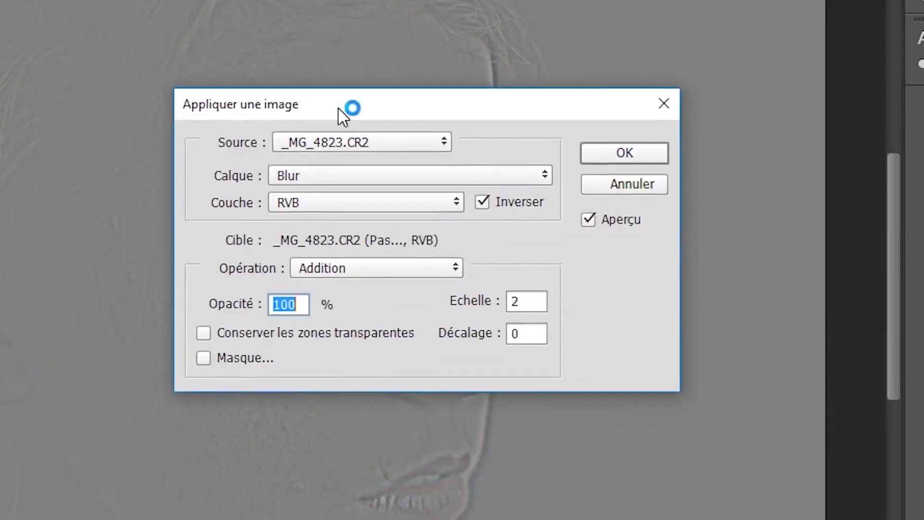
pyautogui.click(309, 177)
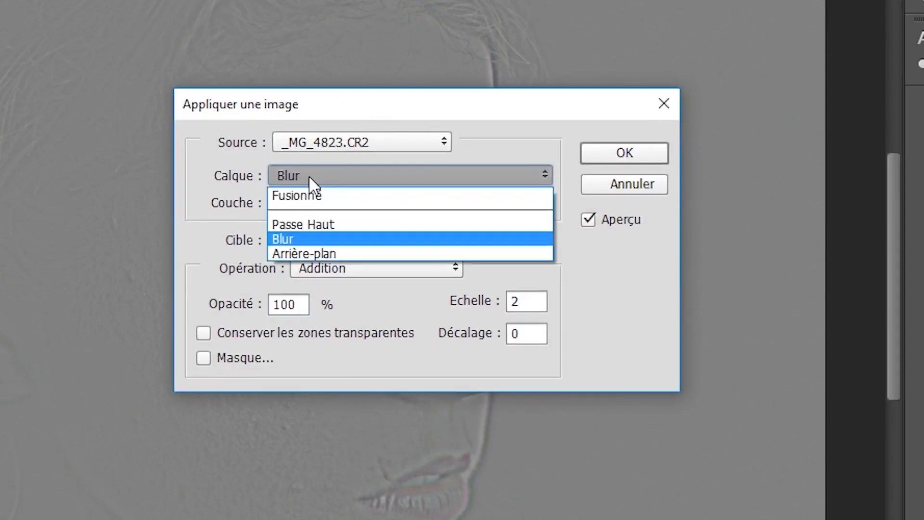
pyautogui.click(320, 240)
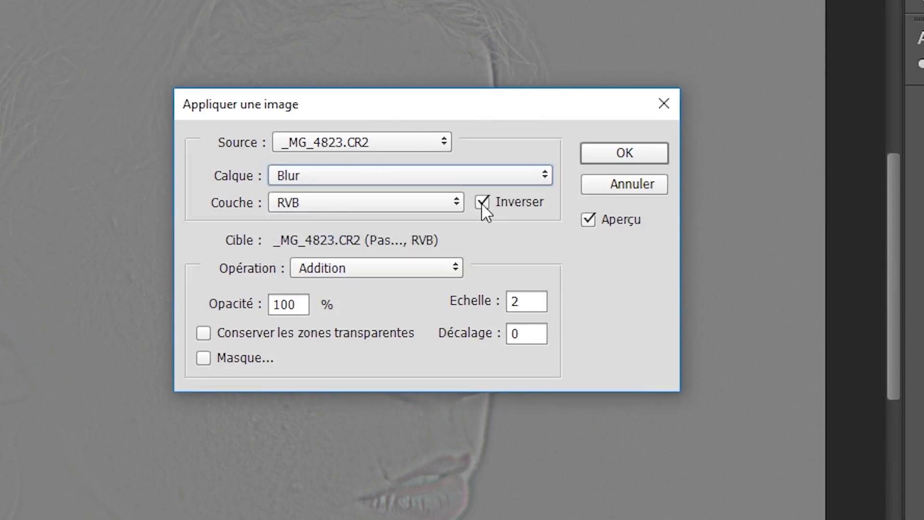
# - Apply the image to the Passe Haut layer with the Addition operation, opacity 100 %, scale 2 and offset 0
pyautogui.click(361, 269)
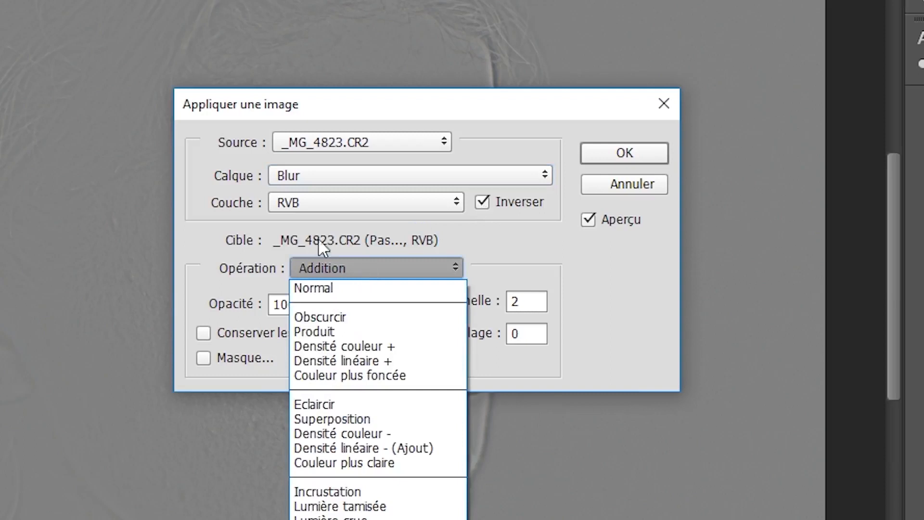
pyautogui.click(363, 241)
pyautogui.click(524, 301)
pyautogui.moveTo(524, 300); pyautogui.dragTo(453, 305)
pyautogui.moveTo(298, 305); pyautogui.dragTo(205, 308)
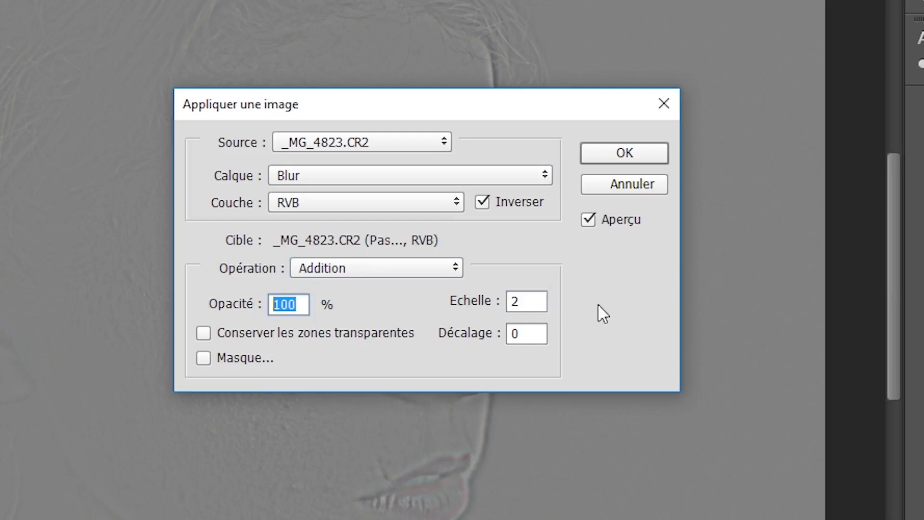
pyautogui.moveTo(546, 303); pyautogui.dragTo(520, 302)
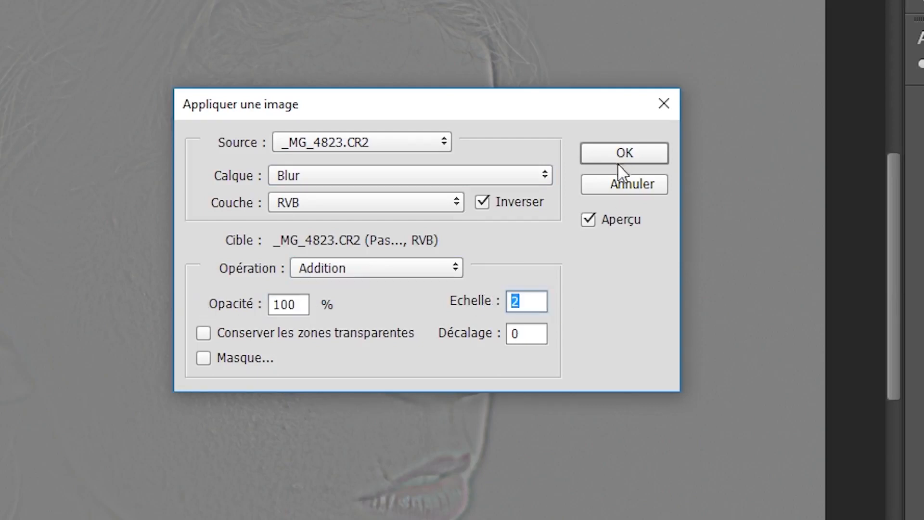
pyautogui.click(537, 301)
pyautogui.click(527, 333)
pyautogui.hotkey('shift', 'Tab')
pyautogui.press('Tab')
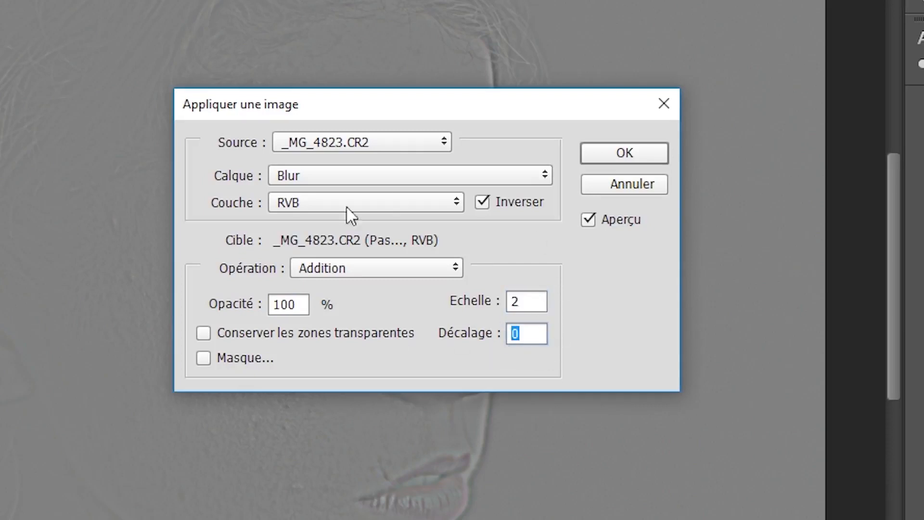
pyautogui.click(646, 153)
# - Set the Passe Haut layer's blend mode to Lumière linéaire and compare the combined layers with the background layer alone
pyautogui.click(756, 302)
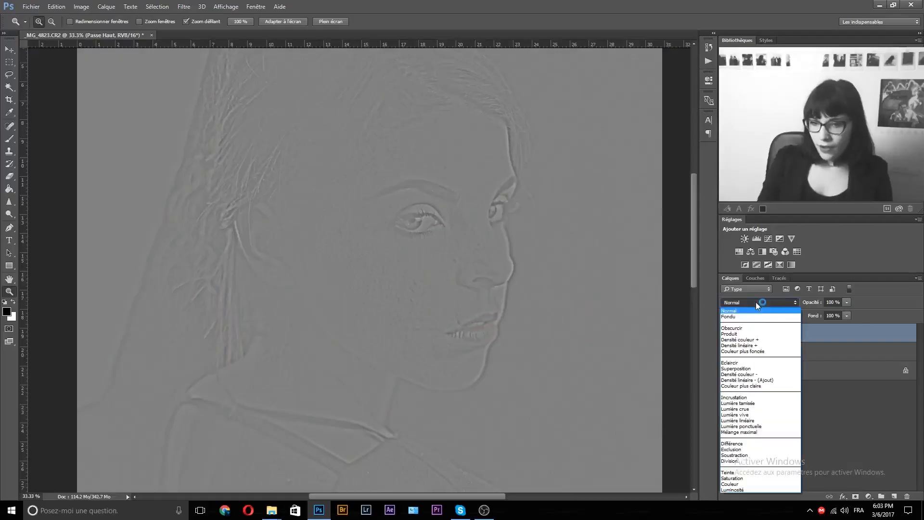
pyautogui.click(749, 420)
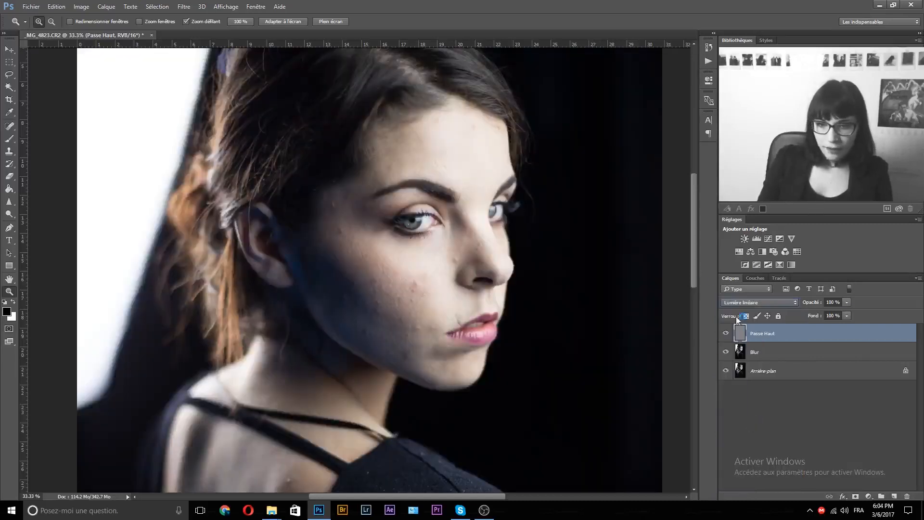
pyautogui.keyDown('alt'); pyautogui.click(728, 372); pyautogui.keyUp('alt')
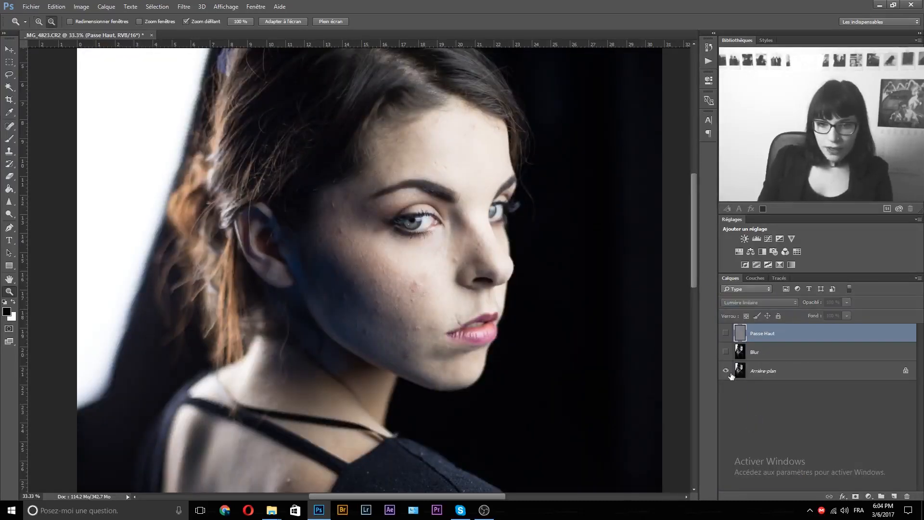
pyautogui.keyDown('alt'); pyautogui.click(728, 372); pyautogui.keyUp('alt')
pyautogui.keyDown('alt'); pyautogui.click(731, 374); pyautogui.keyUp('alt')
pyautogui.keyDown('alt'); pyautogui.click(731, 373); pyautogui.keyUp('alt')
pyautogui.keyDown('alt'); pyautogui.click(731, 374); pyautogui.keyUp('alt')
pyautogui.keyDown('alt'); pyautogui.click(731, 373); pyautogui.keyUp('alt')
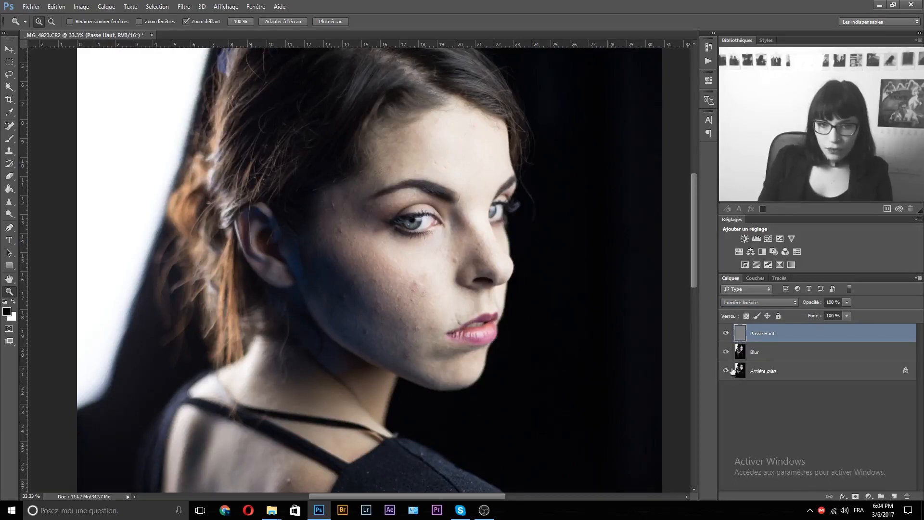
# - On the Blur layer, select the cheek between the lower eyelid, nose and jaw with the Lasso, using a 15 px feather
pyautogui.click(435, 232)
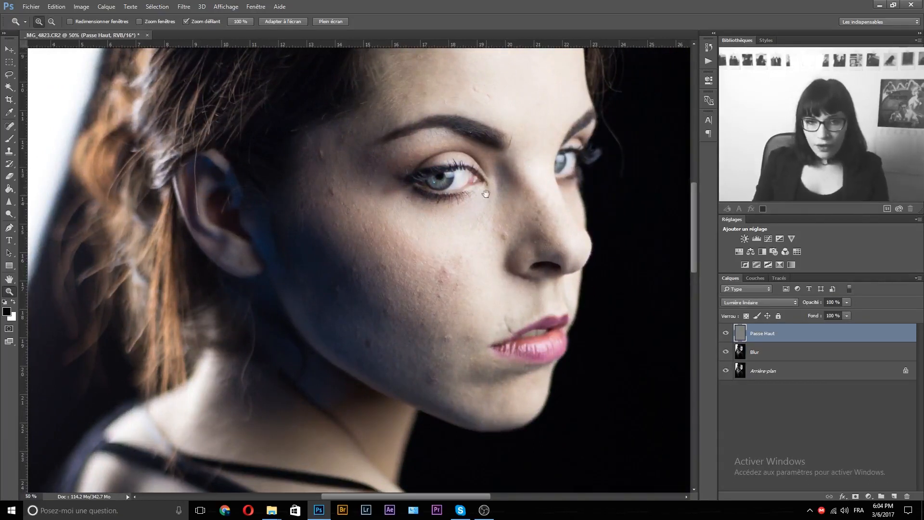
pyautogui.moveTo(486, 193); pyautogui.dragTo(486, 222)
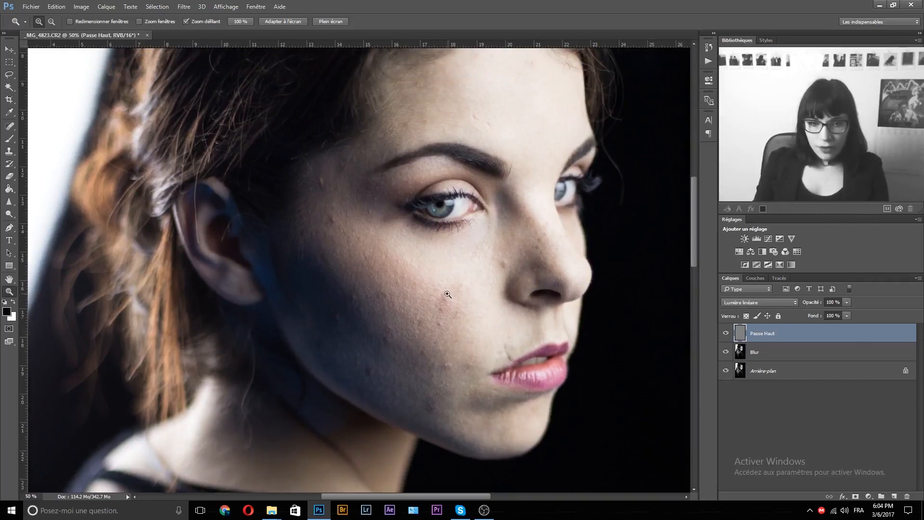
pyautogui.click(781, 358)
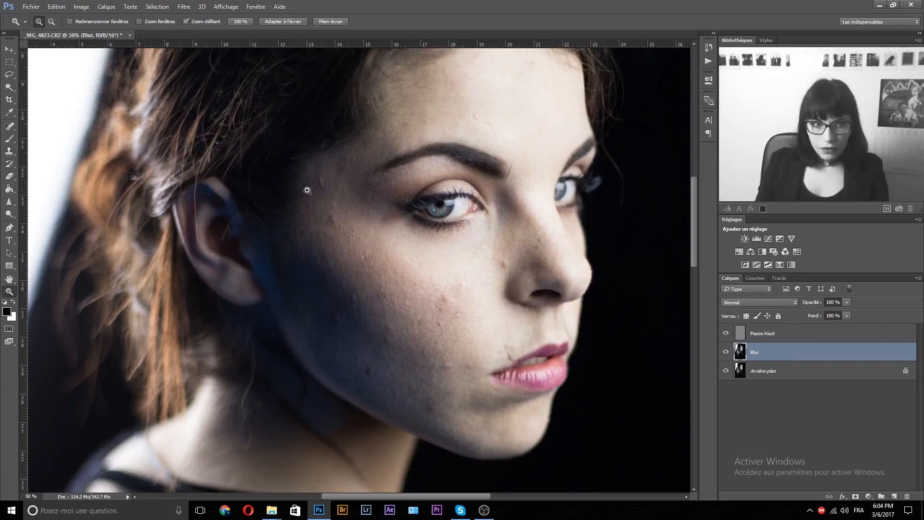
pyautogui.click(11, 76)
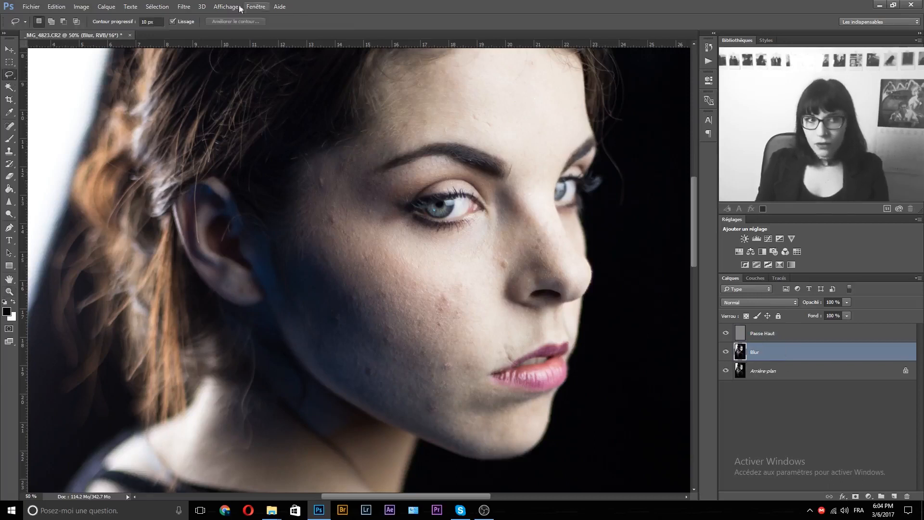
pyautogui.click(158, 21)
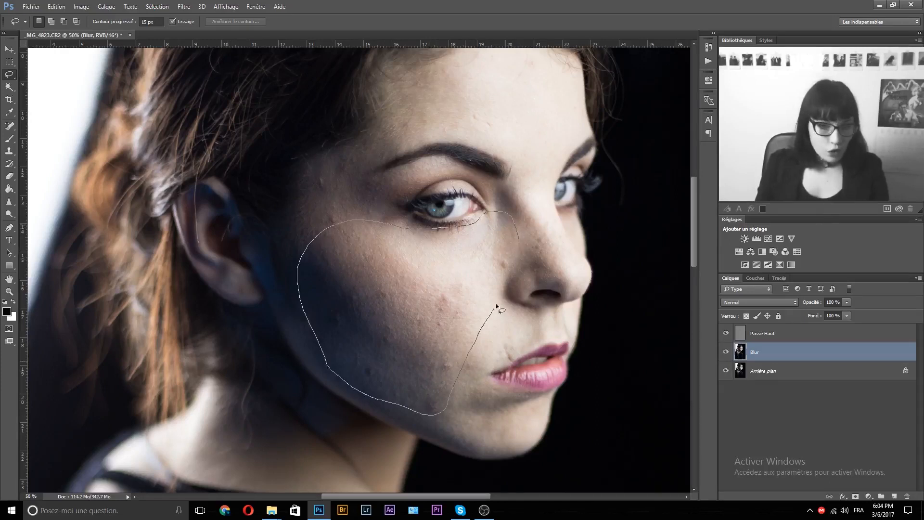
pyautogui.moveTo(521, 260); pyautogui.dragTo(521, 262)
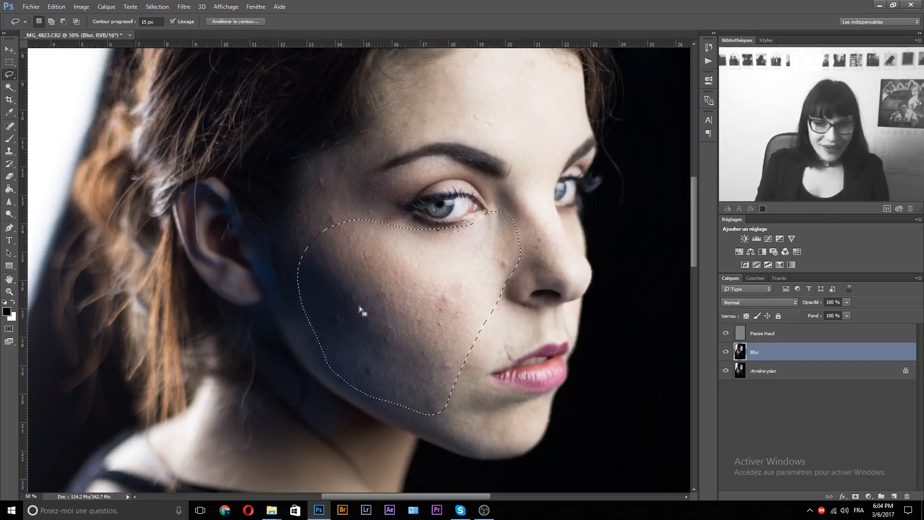
# - Apply a Gaussian blur with a radius of about 48 pixels to the selected cheek and deselect it
pyautogui.click(184, 7)
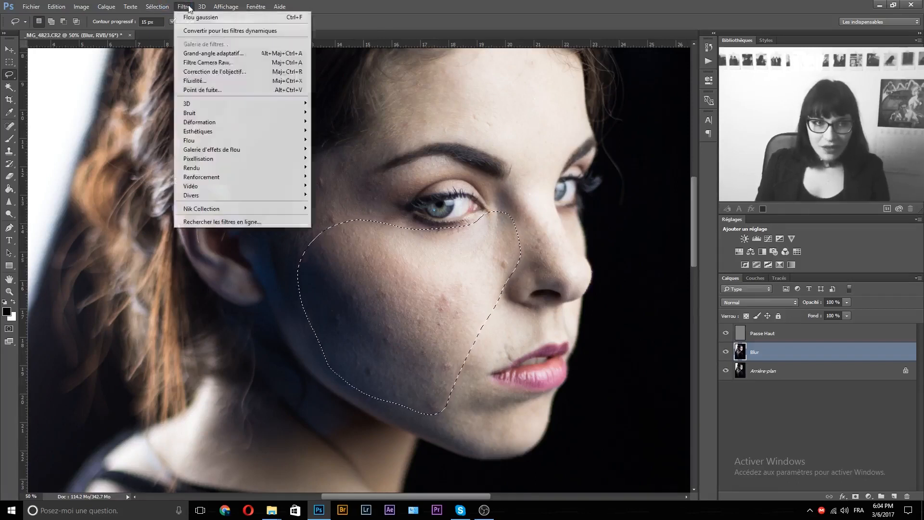
pyautogui.moveTo(241, 141)
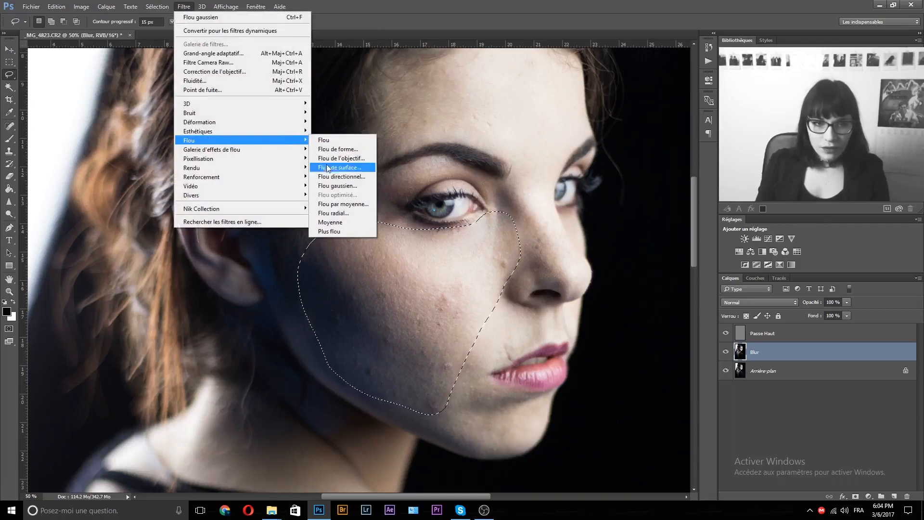
pyautogui.click(326, 186)
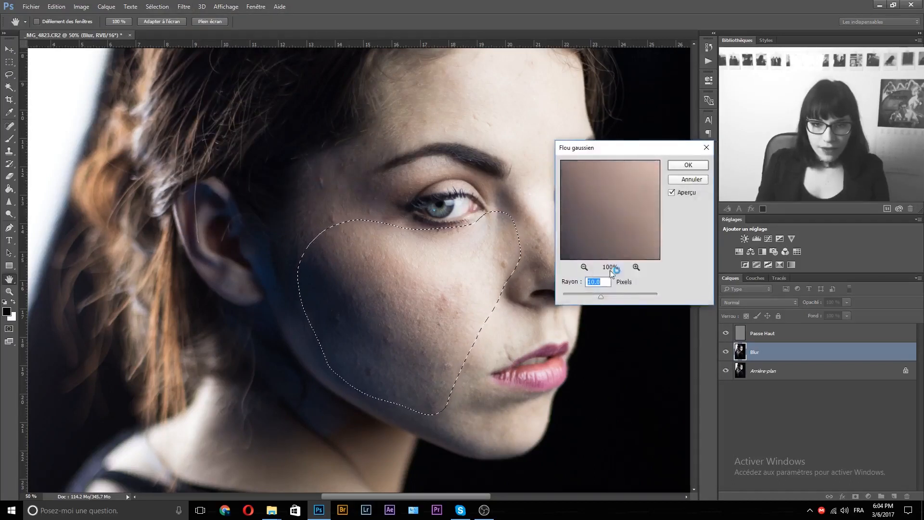
pyautogui.moveTo(613, 298)
pyautogui.mouseDown()
pyautogui.moveTo(625, 301)
pyautogui.moveTo(582, 299)
pyautogui.moveTo(614, 300)
pyautogui.mouseUp()
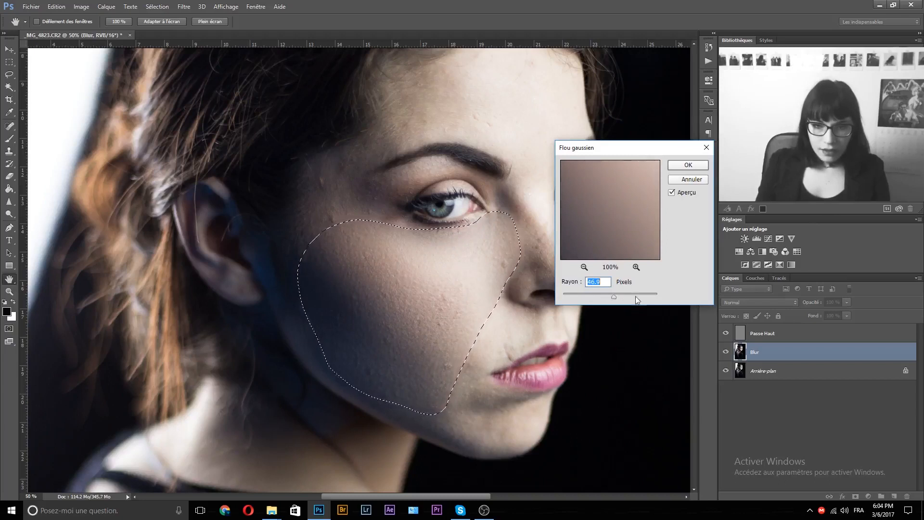
pyautogui.click(639, 297)
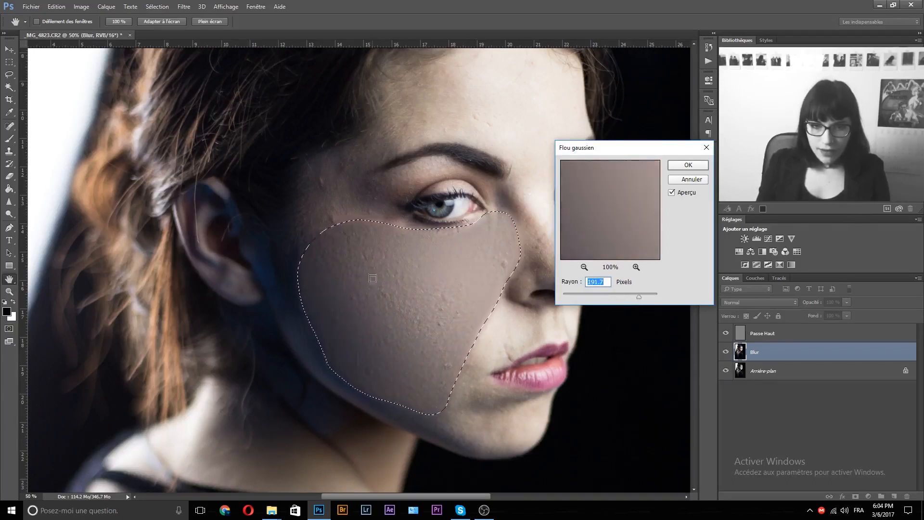
pyautogui.click(639, 297)
pyautogui.moveTo(634, 299); pyautogui.dragTo(621, 300)
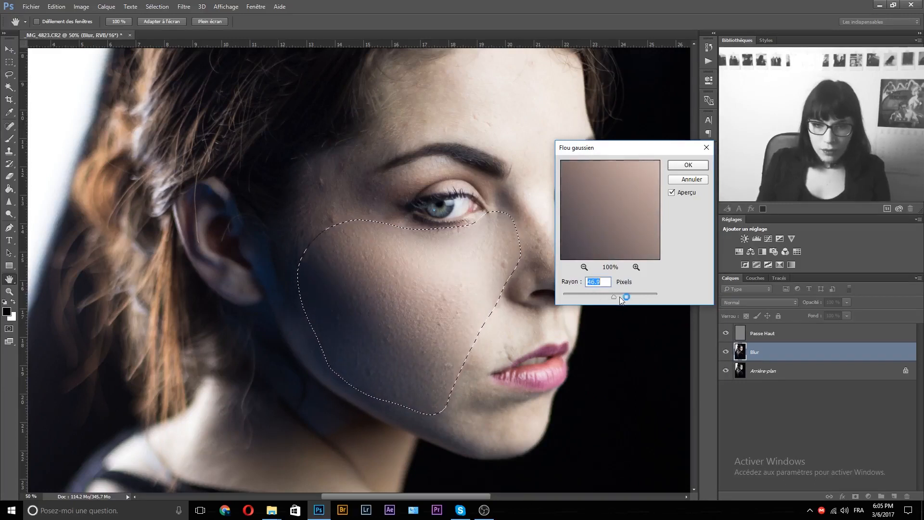
pyautogui.moveTo(612, 295); pyautogui.dragTo(616, 296)
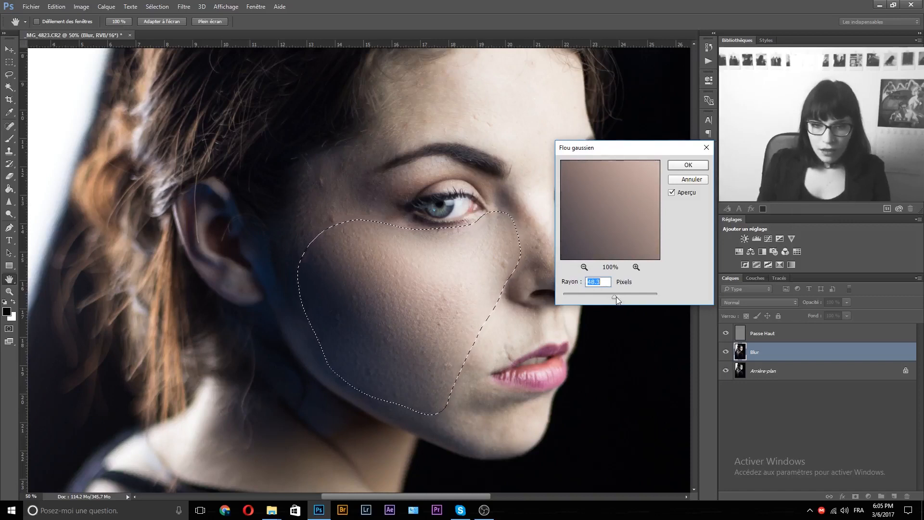
pyautogui.click(694, 167)
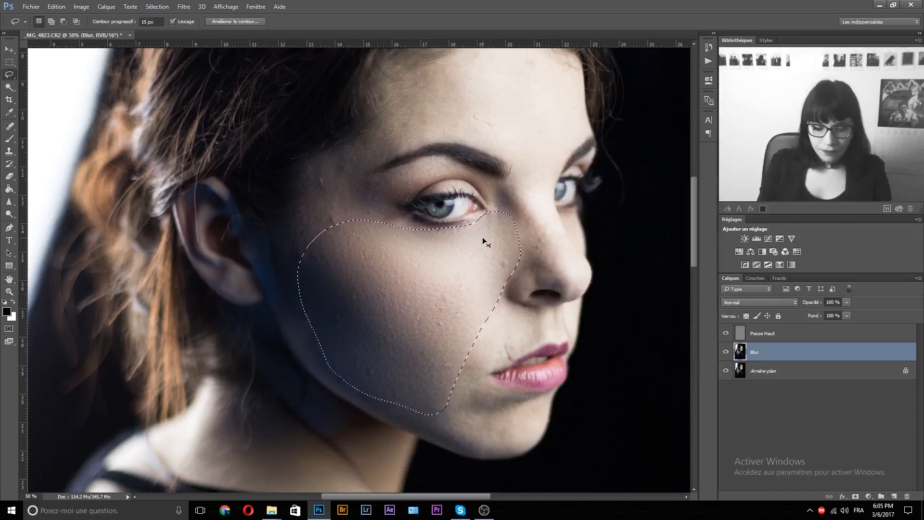
pyautogui.hotkey('ctrl', 'd')
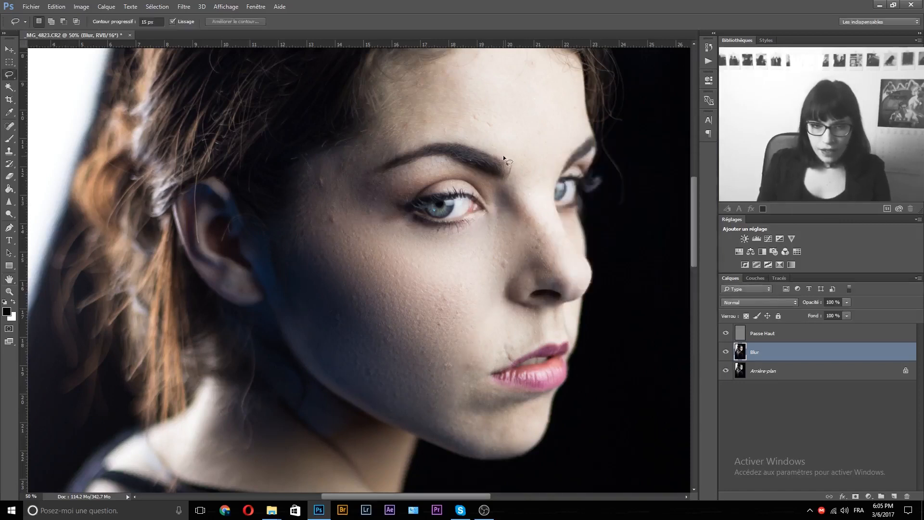
# - Lasso the forehead from below the hairline down to between the eyebrows and inspect the edge of the selected area up close
pyautogui.moveTo(521, 240); pyautogui.dragTo(524, 229)
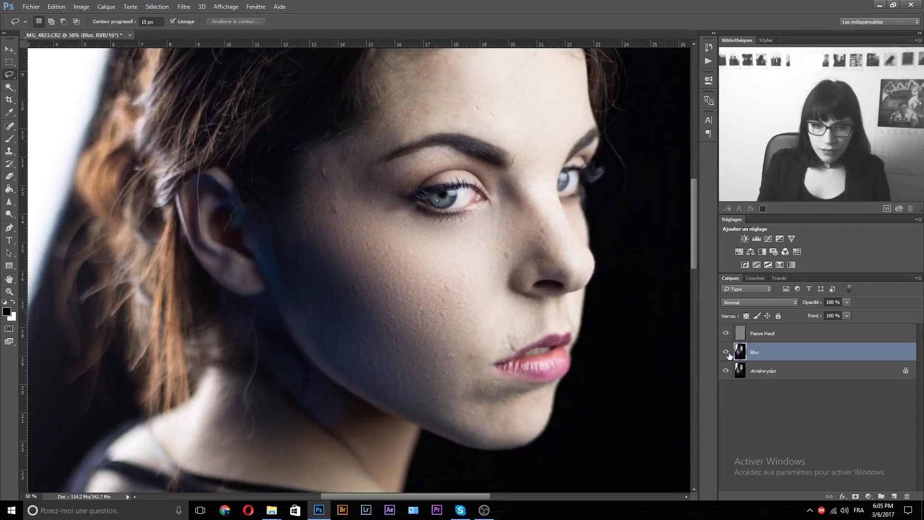
pyautogui.moveTo(542, 192); pyautogui.dragTo(535, 224)
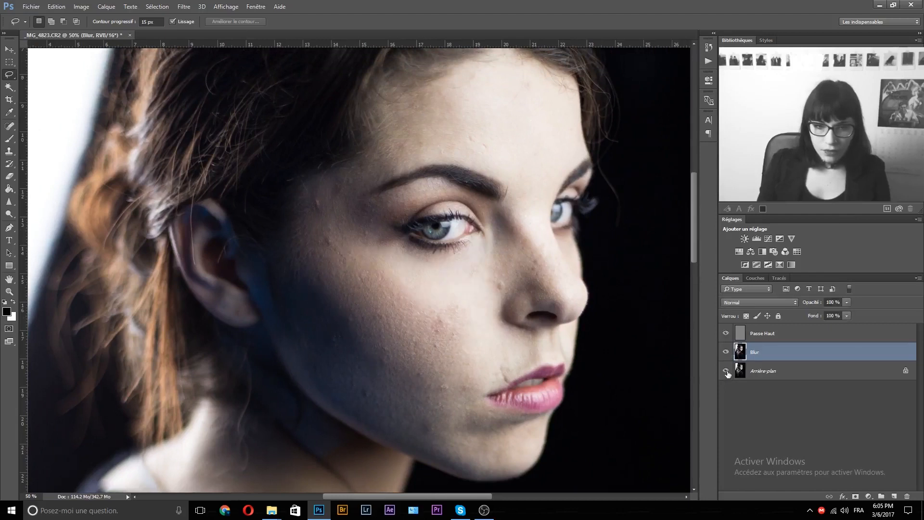
pyautogui.moveTo(574, 235); pyautogui.dragTo(547, 268)
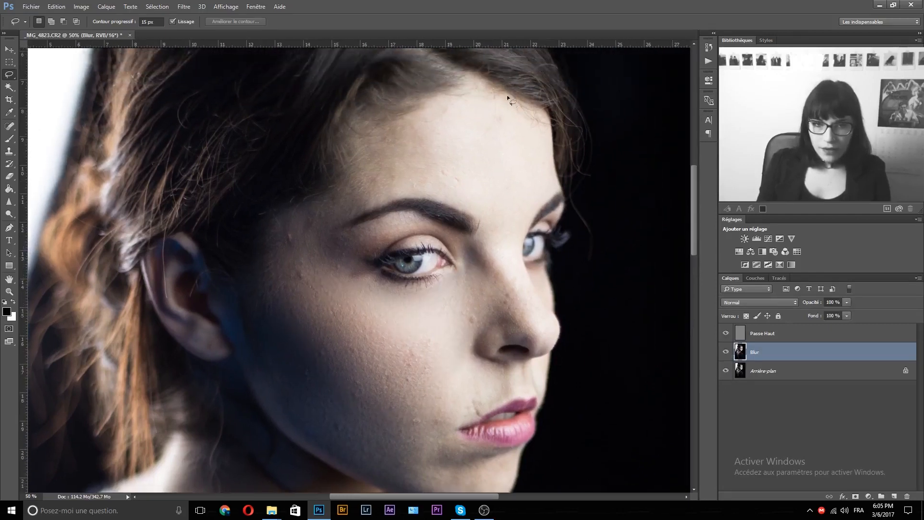
pyautogui.moveTo(545, 136)
pyautogui.mouseDown()
pyautogui.moveTo(496, 106)
pyautogui.moveTo(468, 115)
pyautogui.mouseUp()
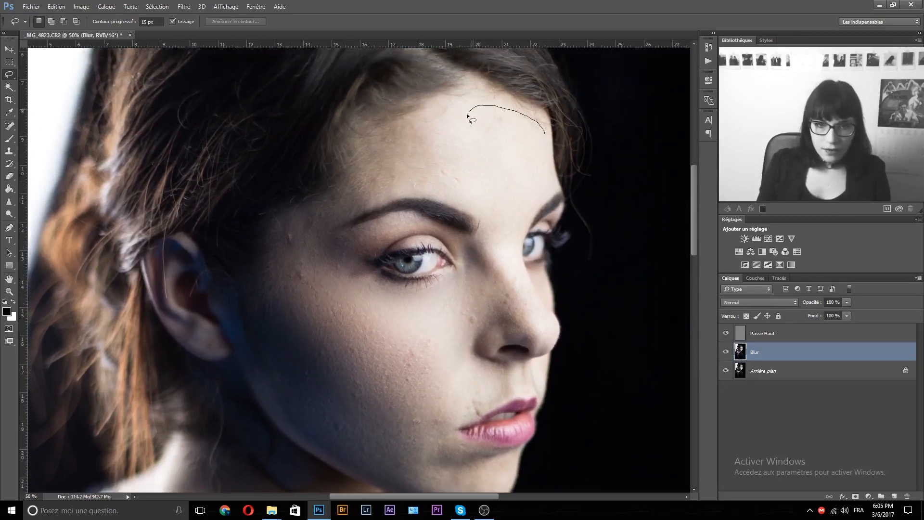
pyautogui.moveTo(548, 153); pyautogui.dragTo(548, 154)
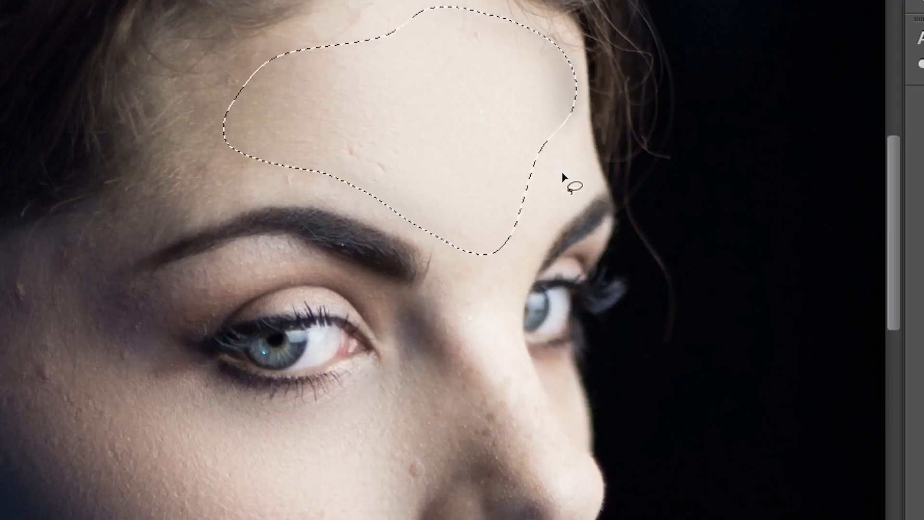
pyautogui.keyDown('ctrl'); pyautogui.click(586, 39); pyautogui.keyUp('ctrl')
pyautogui.keyDown('ctrl'); pyautogui.click(547, 54); pyautogui.keyUp('ctrl')
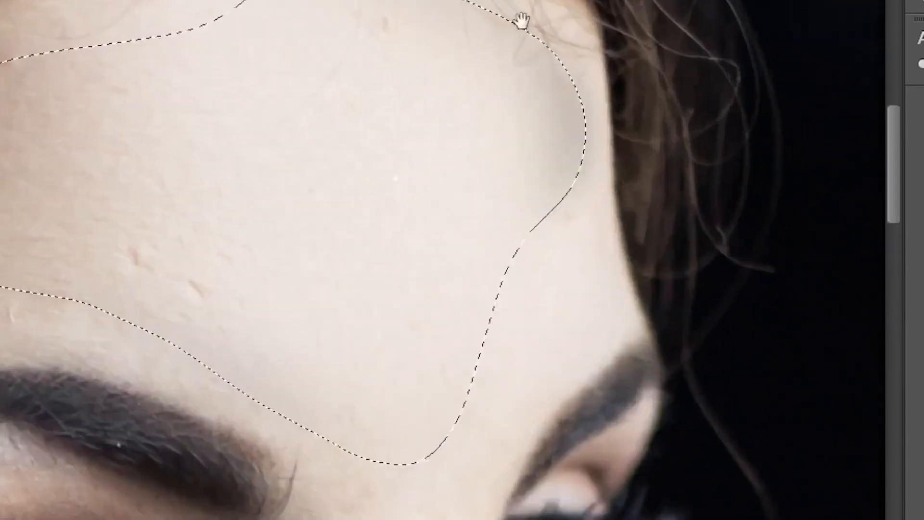
# - Apply a Gaussian blur with a radius of about 40 pixels to the selected forehead and deselect it
pyautogui.moveTo(521, 20); pyautogui.dragTo(584, 82)
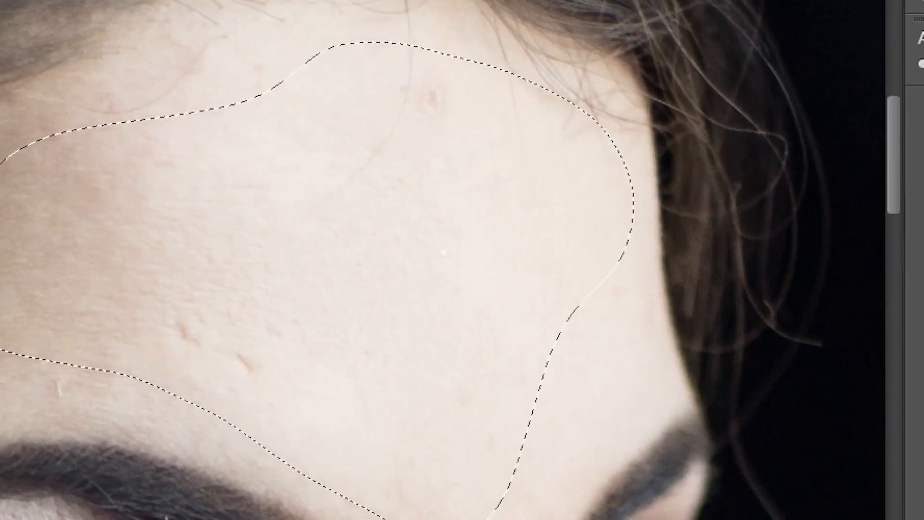
pyautogui.click(0, 0)
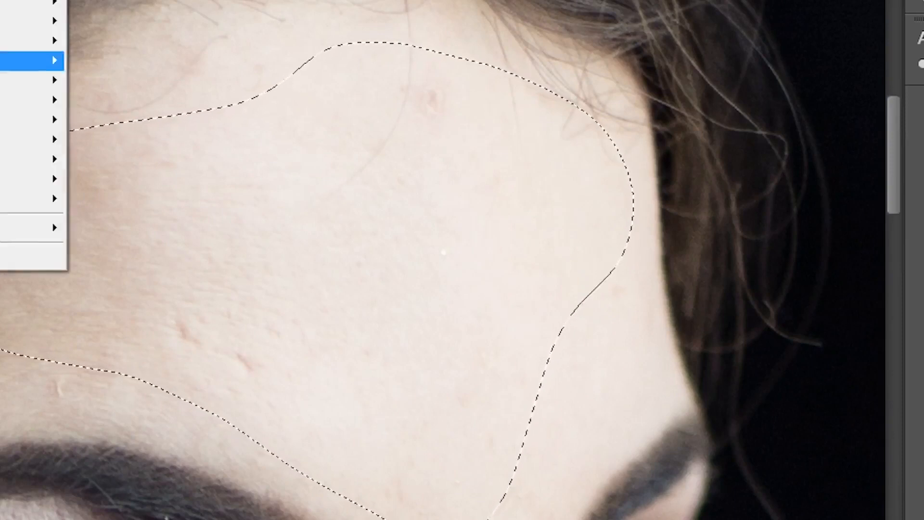
pyautogui.moveTo(34, 60)
pyautogui.click(123, 180)
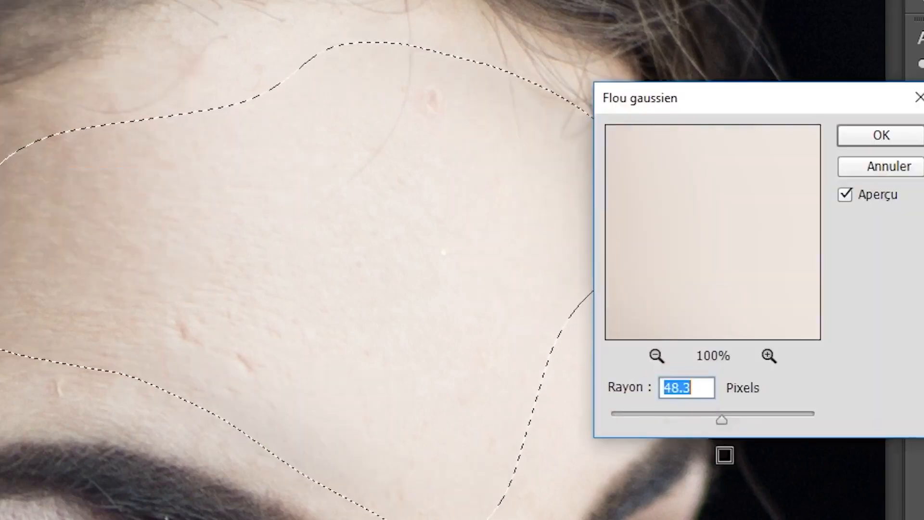
pyautogui.click(698, 421)
pyautogui.moveTo(735, 116); pyautogui.dragTo(903, 81)
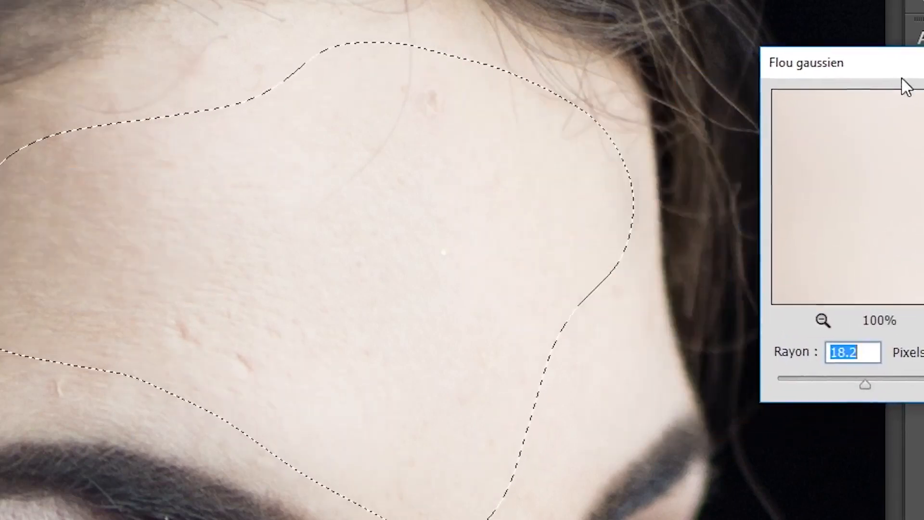
pyautogui.moveTo(865, 385)
pyautogui.mouseDown()
pyautogui.moveTo(897, 384)
pyautogui.moveTo(883, 385)
pyautogui.mouseUp()
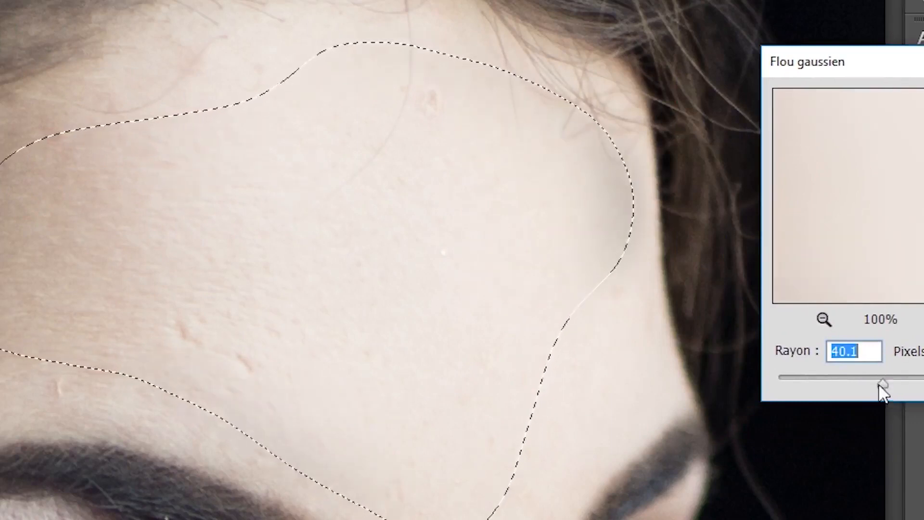
pyautogui.press('Return')
pyautogui.hotkey('ctrl', 'd')
# - Lasso and blur the shaded side of the forehead and the temple beside the eyebrow, deselecting each area when done
pyautogui.keyDown('alt'); pyautogui.click(438, 448); pyautogui.keyUp('alt')
pyautogui.moveTo(337, 519); pyautogui.dragTo(552, 477)
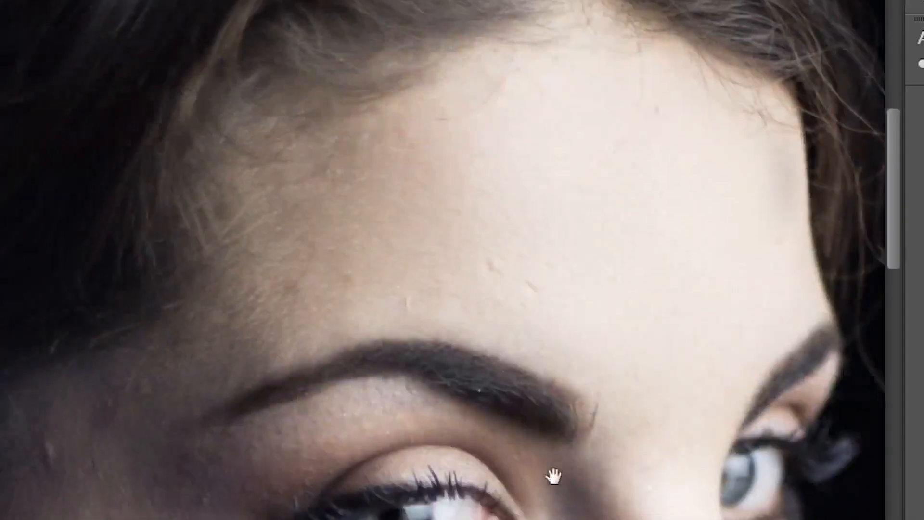
pyautogui.moveTo(427, 168)
pyautogui.mouseDown()
pyautogui.moveTo(325, 161)
pyautogui.moveTo(229, 311)
pyautogui.moveTo(376, 309)
pyautogui.moveTo(426, 171)
pyautogui.mouseUp()
pyautogui.hotkey('ctrl', 'd')
pyautogui.moveTo(329, 365); pyautogui.dragTo(465, 177)
pyautogui.moveTo(244, 212)
pyautogui.mouseDown()
pyautogui.moveTo(195, 214)
pyautogui.moveTo(204, 462)
pyautogui.moveTo(270, 260)
pyautogui.mouseUp()
pyautogui.hotkey('ctrl', 'd')
# - Lasso and blur the lower cheek and the chin beneath the lips on the Blur layer, deselecting each area
pyautogui.moveTo(402, 462); pyautogui.dragTo(231, 10)
pyautogui.moveTo(413, 207)
pyautogui.mouseDown()
pyautogui.moveTo(336, 309)
pyautogui.moveTo(415, 231)
pyautogui.mouseUp()
pyautogui.hotkey('ctrl', 'd')
pyautogui.moveTo(614, 359)
pyautogui.mouseDown()
pyautogui.moveTo(438, 335)
pyautogui.moveTo(385, 453)
pyautogui.moveTo(575, 439)
pyautogui.moveTo(612, 361)
pyautogui.mouseUp()
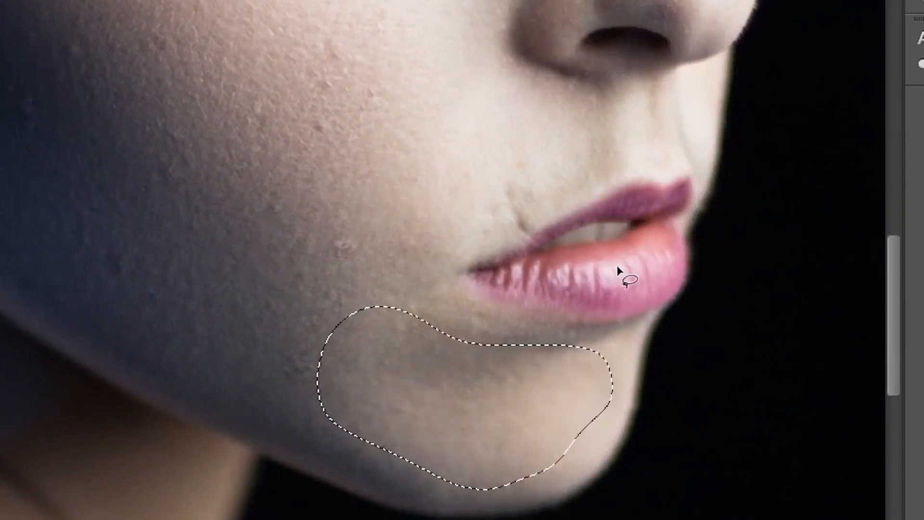
pyautogui.hotkey('ctrl', 'd')
# - Lasso and blur the skin between the nose and upper lip and the patch beside the nostril, deselecting each area
pyautogui.moveTo(629, 186); pyautogui.dragTo(528, 311)
pyautogui.moveTo(591, 212)
pyautogui.mouseDown()
pyautogui.moveTo(471, 213)
pyautogui.moveTo(347, 376)
pyautogui.moveTo(521, 304)
pyautogui.moveTo(589, 226)
pyautogui.mouseUp()
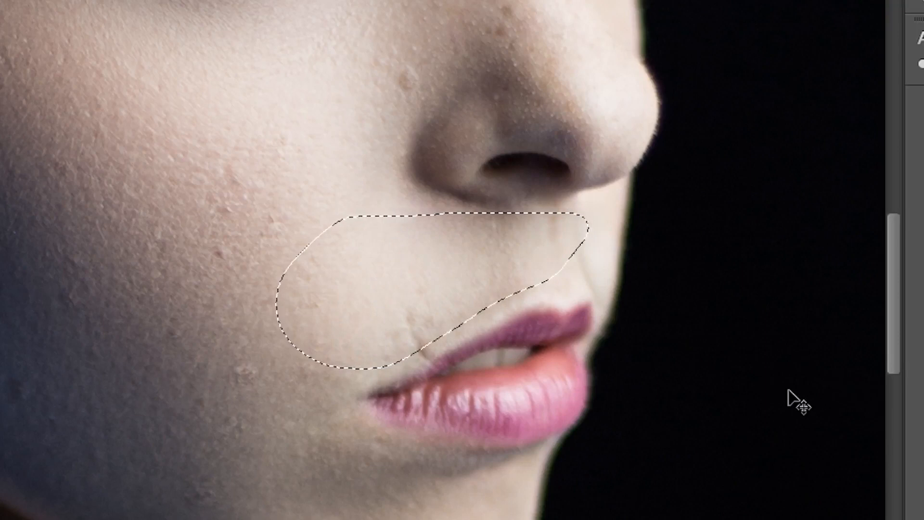
pyautogui.hotkey('ctrl', 'd')
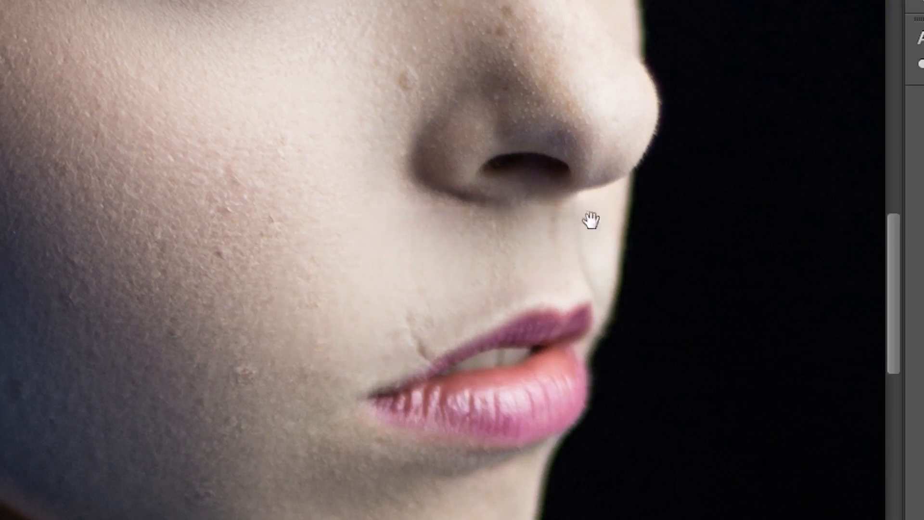
pyautogui.moveTo(593, 219); pyautogui.dragTo(582, 354)
pyautogui.moveTo(418, 186)
pyautogui.mouseDown()
pyautogui.moveTo(435, 313)
pyautogui.moveTo(419, 189)
pyautogui.mouseUp()
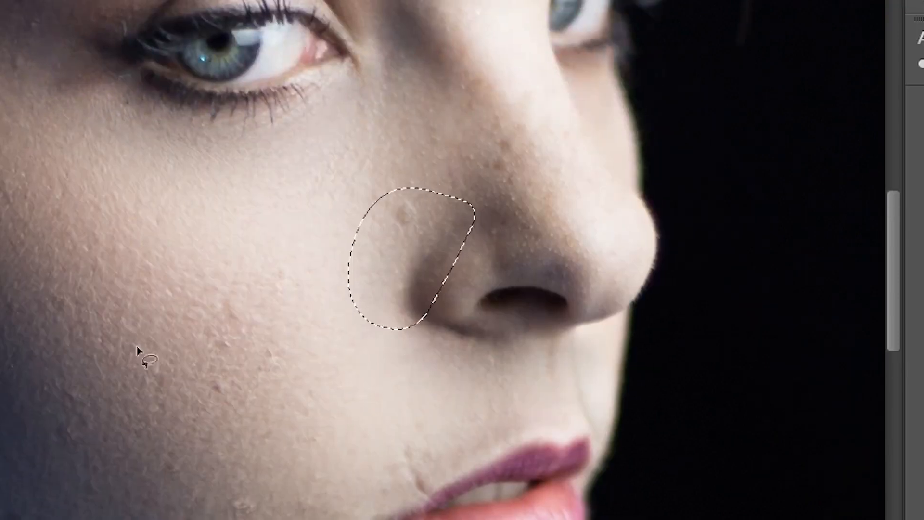
pyautogui.hotkey('ctrl', 'd')
# - Lasso the blemished patch between the cheek and the side of the nose again, blur it and deselect it
pyautogui.moveTo(570, 269); pyautogui.dragTo(452, 420)
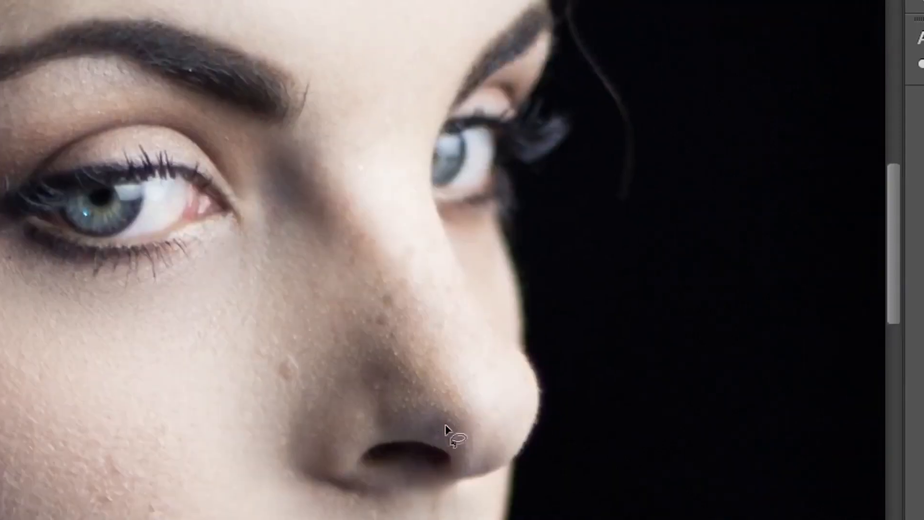
pyautogui.moveTo(302, 126); pyautogui.dragTo(301, 376)
pyautogui.moveTo(143, 519); pyautogui.dragTo(368, 221)
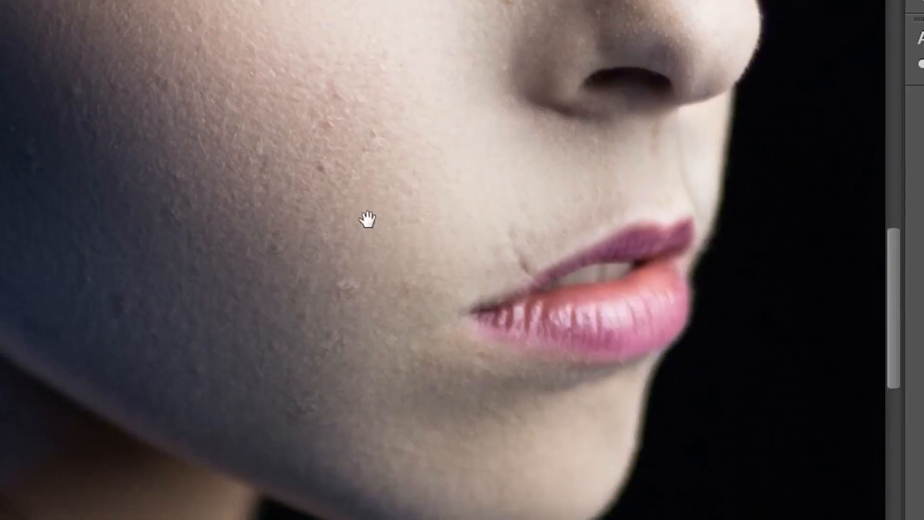
pyautogui.moveTo(386, 293); pyautogui.dragTo(362, 385)
pyautogui.moveTo(500, 246); pyautogui.dragTo(488, 314)
pyautogui.press('z')
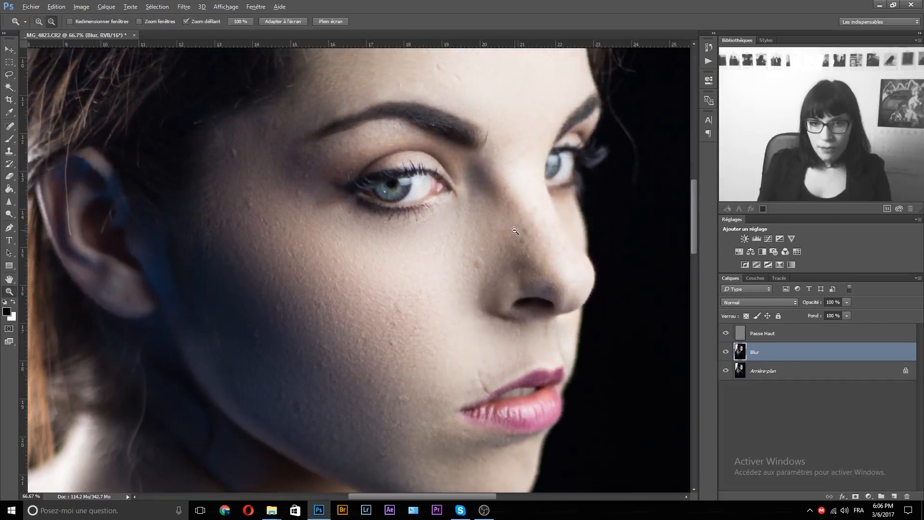
pyautogui.keyDown('alt'); pyautogui.click(509, 239); pyautogui.keyUp('alt')
pyautogui.click(495, 246)
pyautogui.press('l')
pyautogui.moveTo(498, 239)
pyautogui.mouseDown()
pyautogui.moveTo(458, 284)
pyautogui.moveTo(499, 243)
pyautogui.mouseUp()
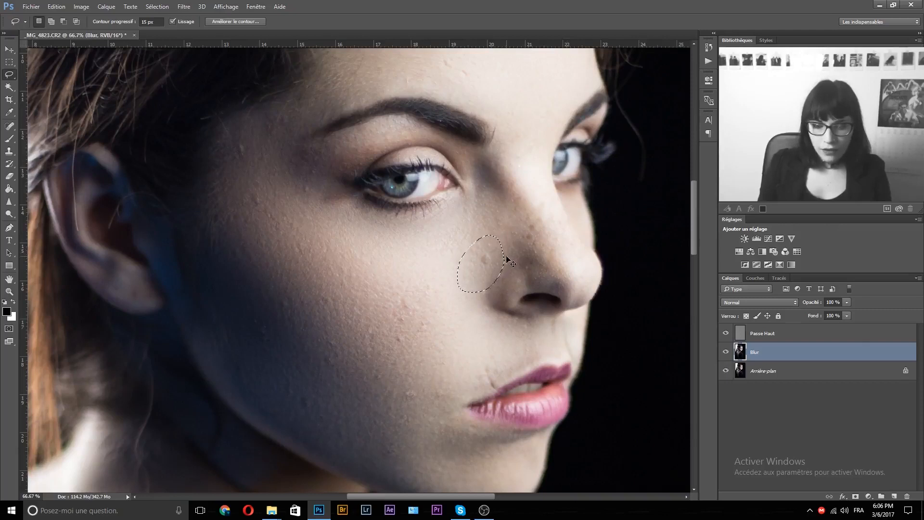
pyautogui.hotkey('ctrl', 'd')
# - On the Passe Haut layer, remove the raised blemish beside the nose with the Clone Stamp and a 56 px brush
pyautogui.keyDown('ctrl'); pyautogui.click(488, 259); pyautogui.keyUp('ctrl')
pyautogui.keyDown('ctrl'); pyautogui.click(488, 259); pyautogui.keyUp('ctrl')
pyautogui.keyDown('ctrl'); pyautogui.click(488, 259); pyautogui.keyUp('ctrl')
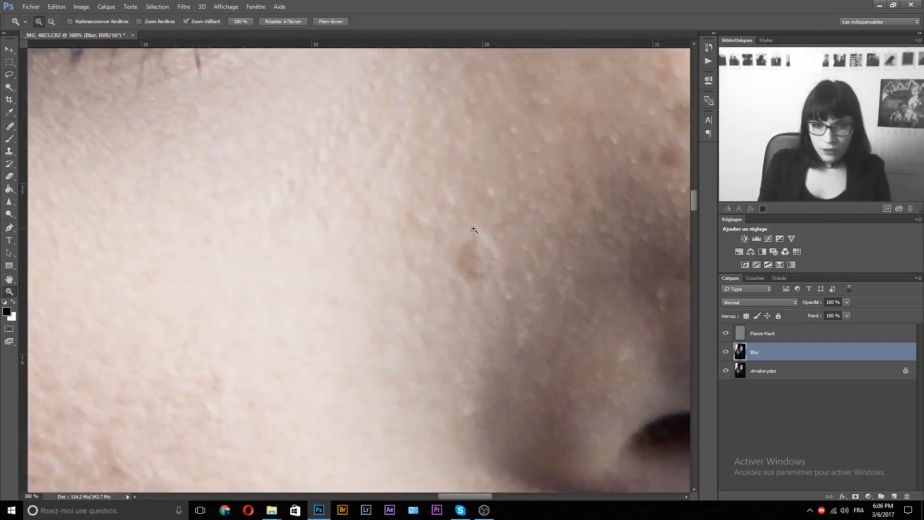
pyautogui.keyDown('ctrl'); pyautogui.keyDown('alt'); pyautogui.click(474, 229); pyautogui.keyUp('alt'); pyautogui.keyUp('ctrl')
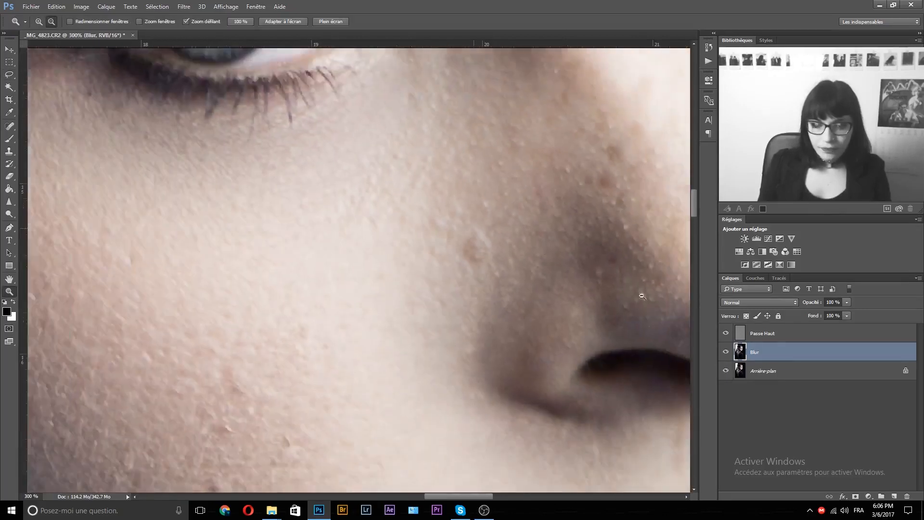
pyautogui.click(760, 333)
pyautogui.hotkey('ctrl', '-')
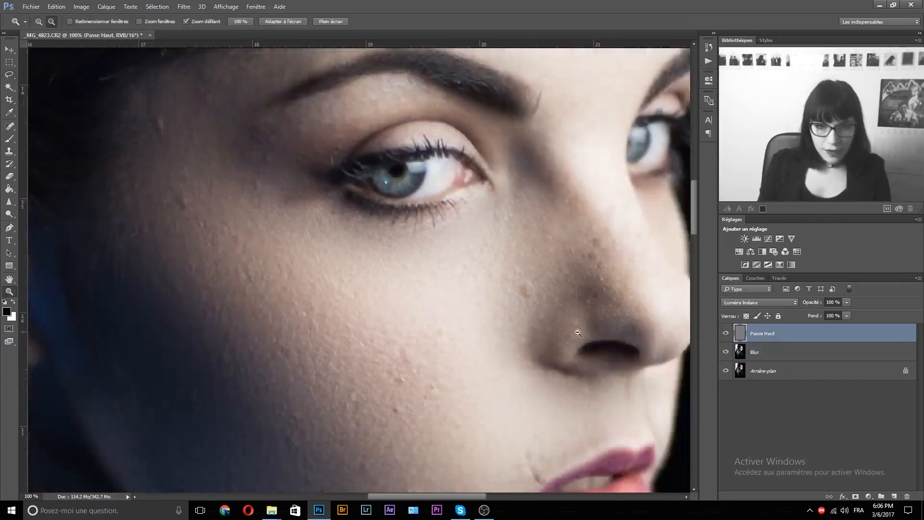
pyautogui.hotkey('ctrl', '-')
pyautogui.moveTo(571, 324); pyautogui.dragTo(519, 310)
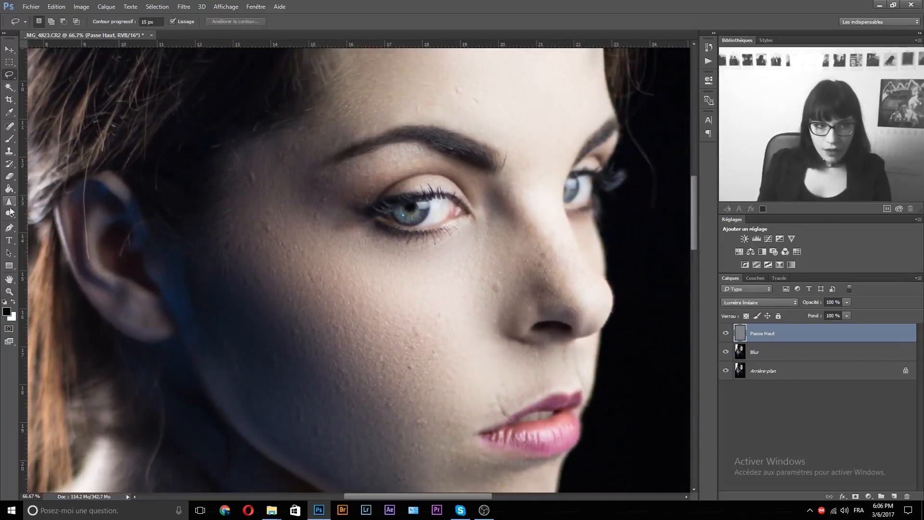
pyautogui.press('s')
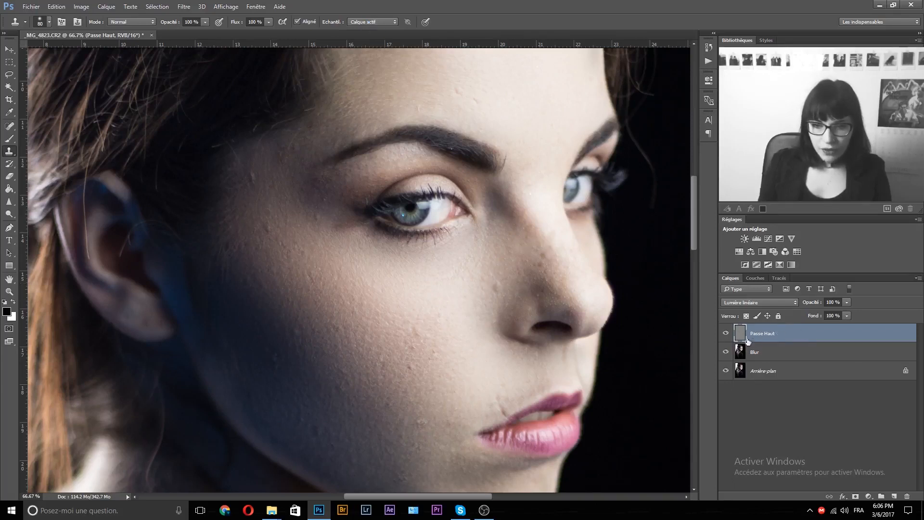
pyautogui.moveTo(508, 274); pyautogui.dragTo(503, 275)
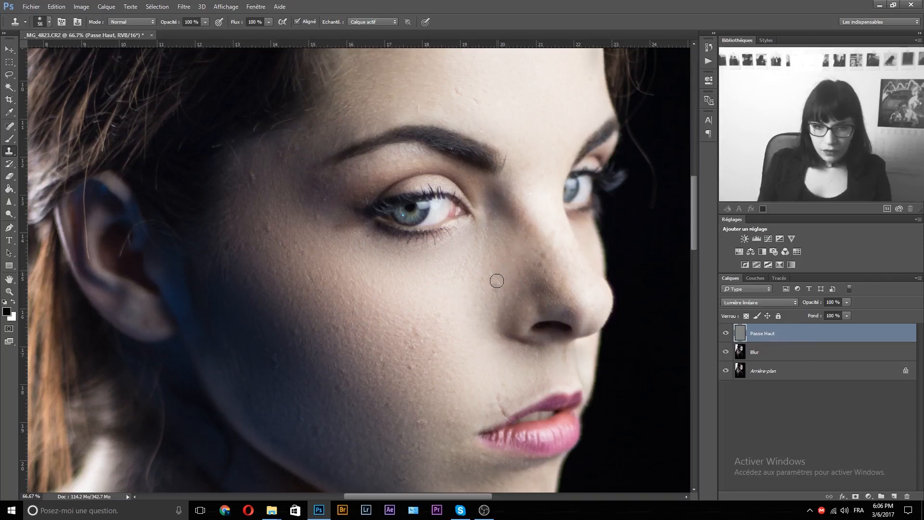
# - Clone out the creases above the corner of the mouth and check the Blur layer on its own
pyautogui.moveTo(580, 316)
pyautogui.mouseDown()
pyautogui.moveTo(516, 330)
pyautogui.moveTo(553, 301)
pyautogui.mouseUp()
pyautogui.moveTo(492, 341); pyautogui.dragTo(495, 309)
pyautogui.click(530, 336)
pyautogui.moveTo(544, 342); pyautogui.dragTo(537, 348)
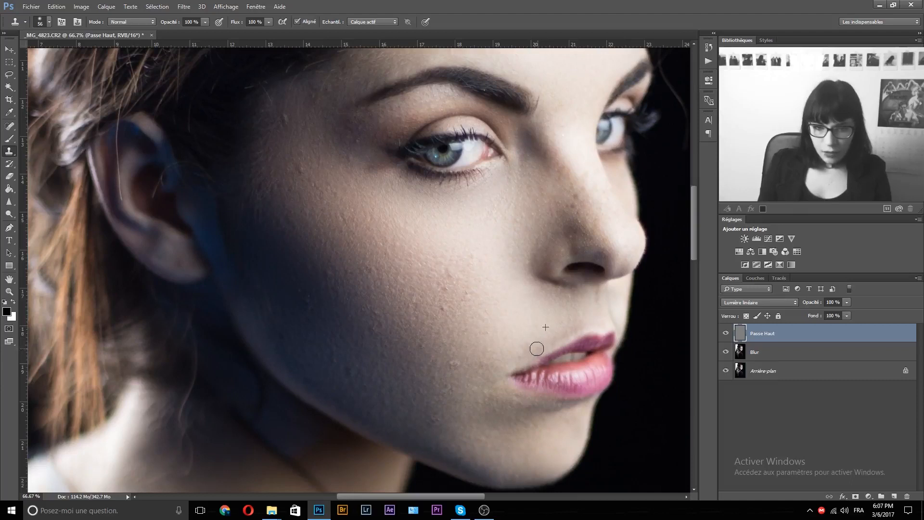
pyautogui.keyDown('alt'); pyautogui.click(726, 354); pyautogui.keyUp('alt')
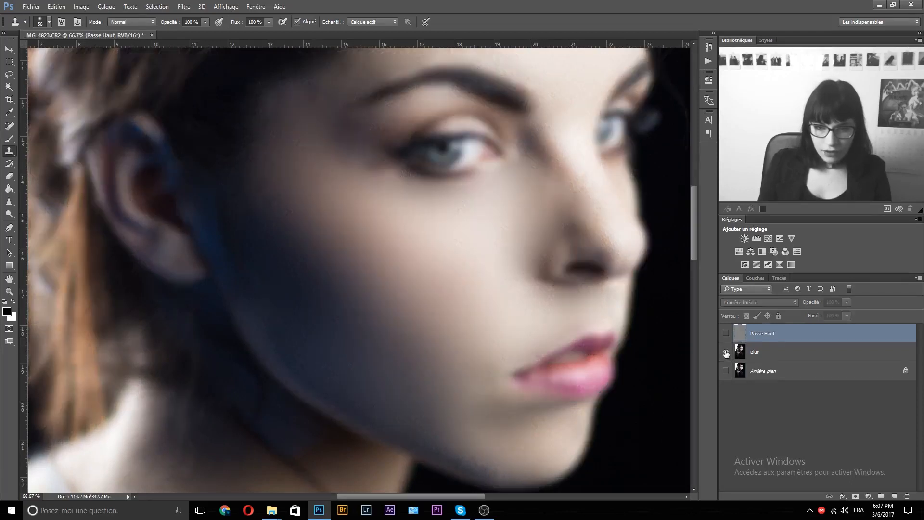
pyautogui.keyDown('alt'); pyautogui.click(726, 354); pyautogui.keyUp('alt')
# - Clone out the dark spots on the side of the nose and the bumps on the lower cheek near the mouth
pyautogui.moveTo(504, 303); pyautogui.dragTo(558, 268)
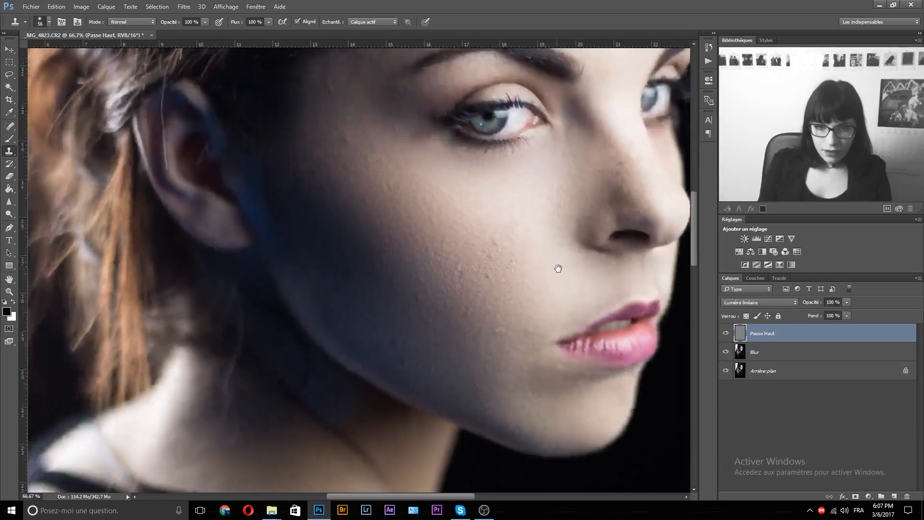
pyautogui.click(621, 165)
pyautogui.moveTo(413, 330); pyautogui.dragTo(420, 336)
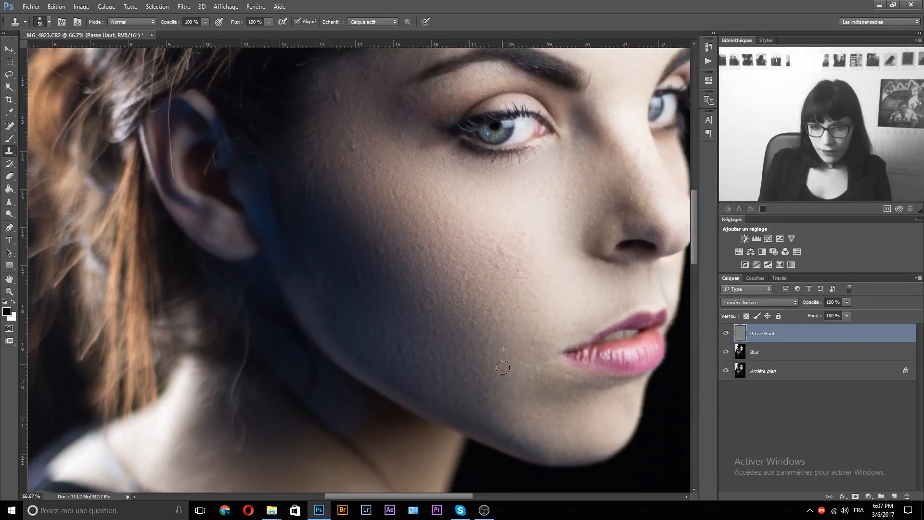
# - Clone clean skin texture over the two small blemishes on the upper cheek beside the outer corner of the eye
pyautogui.moveTo(478, 264); pyautogui.dragTo(502, 306)
pyautogui.keyDown('alt'); pyautogui.click(392, 193); pyautogui.keyUp('alt')
pyautogui.click(379, 192)
pyautogui.keyDown('alt'); pyautogui.click(393, 185); pyautogui.keyUp('alt')
pyautogui.click(378, 176)
# - Clone out the small marks on the forehead above the eyebrow with nearby skin texture
pyautogui.moveTo(572, 195); pyautogui.dragTo(512, 261)
pyautogui.keyDown('alt'); pyautogui.click(522, 111); pyautogui.keyUp('alt')
pyautogui.moveTo(505, 121); pyautogui.dragTo(520, 127)
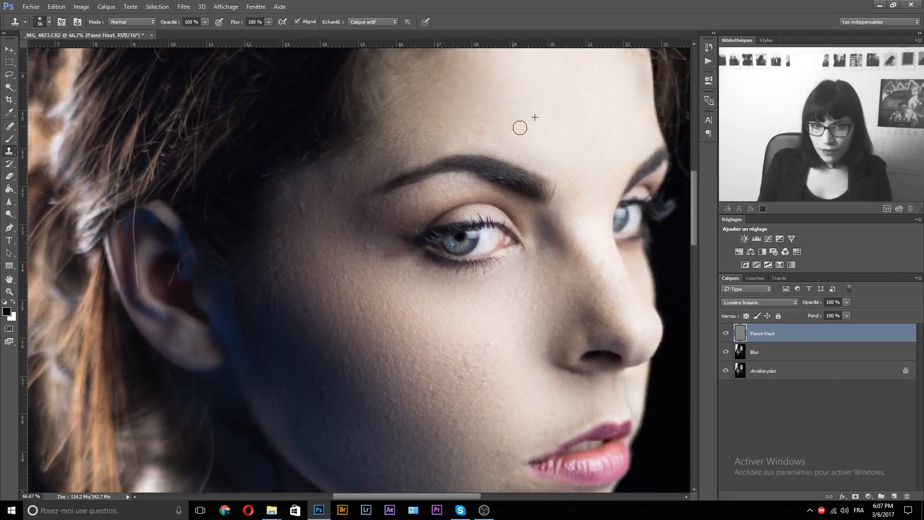
pyautogui.moveTo(604, 134); pyautogui.dragTo(581, 171)
pyautogui.click(560, 91)
# - Clone out the bumps on the shaded lower cheek along the jawline
pyautogui.moveTo(579, 265); pyautogui.dragTo(555, 214)
pyautogui.moveTo(558, 299); pyautogui.dragTo(560, 264)
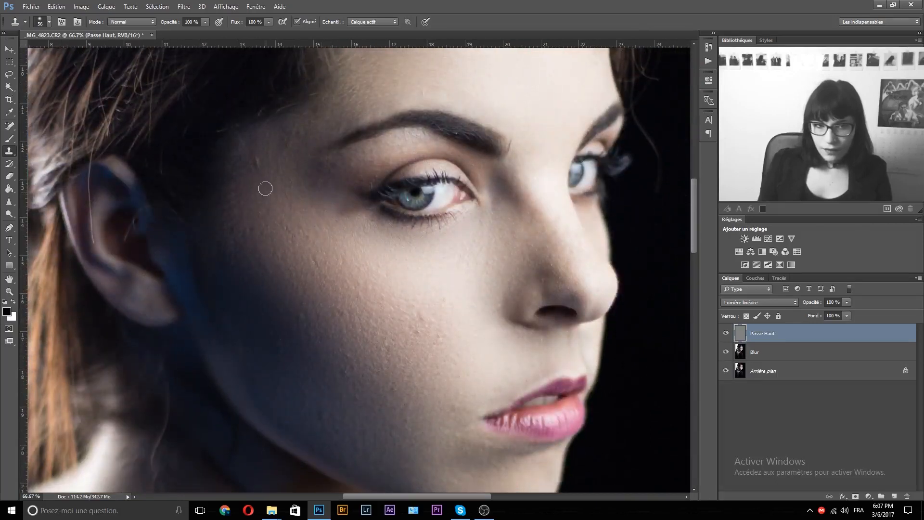
pyautogui.moveTo(476, 311); pyautogui.dragTo(441, 257)
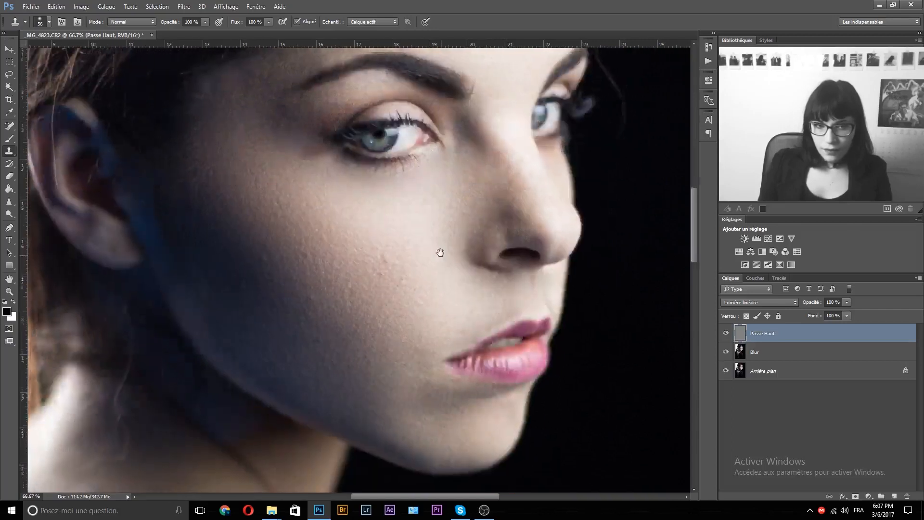
pyautogui.moveTo(290, 357); pyautogui.dragTo(282, 361)
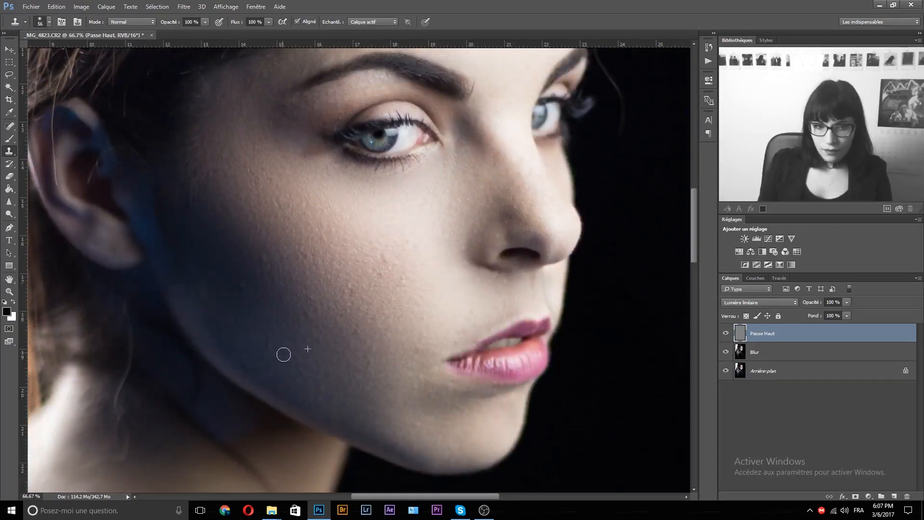
pyautogui.moveTo(472, 368); pyautogui.dragTo(457, 393)
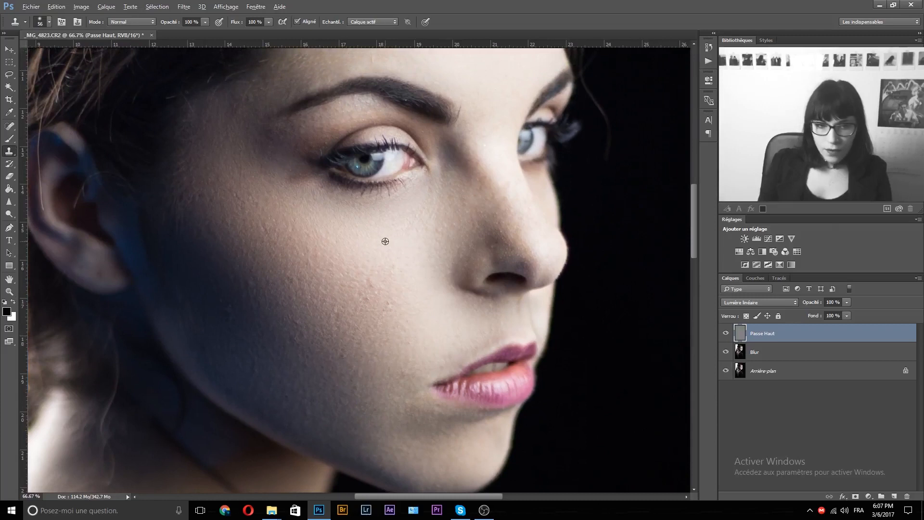
pyautogui.moveTo(277, 384); pyautogui.dragTo(266, 373)
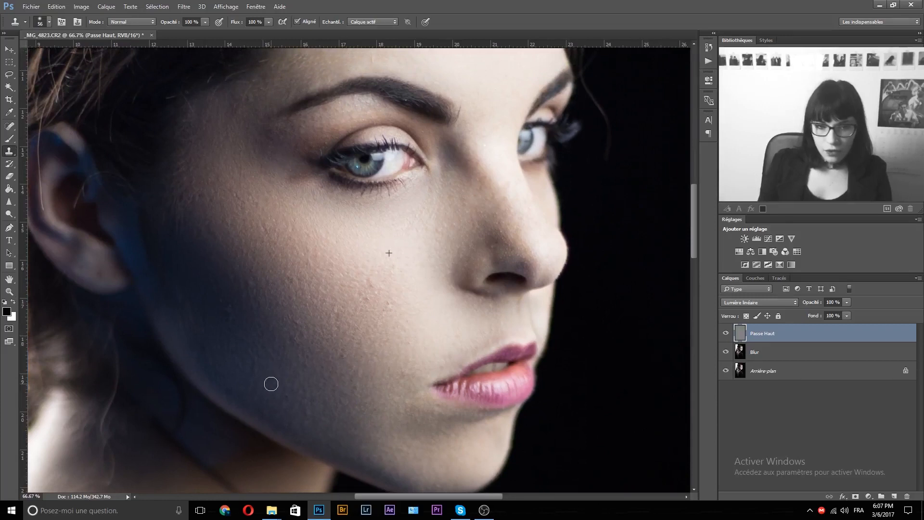
pyautogui.moveTo(272, 386); pyautogui.dragTo(275, 380)
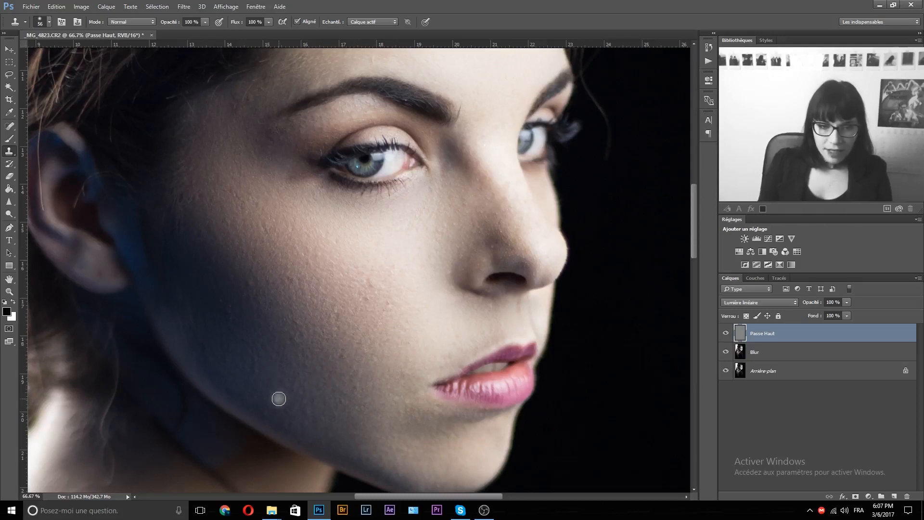
# - Clone smoother skin texture over the pimples in the middle of the reddish cheek area
pyautogui.keyDown('alt'); pyautogui.click(391, 270); pyautogui.keyUp('alt')
pyautogui.moveTo(372, 291); pyautogui.dragTo(373, 289)
pyautogui.keyDown('alt'); pyautogui.click(398, 316); pyautogui.keyUp('alt')
pyautogui.click(366, 299)
pyautogui.keyDown('alt'); pyautogui.click(396, 305); pyautogui.keyUp('alt')
pyautogui.click(388, 304)
# - Examine the retouched skin across the whole face at 50% and 33.3% zoom
pyautogui.moveTo(518, 324)
pyautogui.mouseDown()
pyautogui.moveTo(477, 325)
pyautogui.moveTo(457, 250)
pyautogui.moveTo(462, 331)
pyautogui.mouseUp()
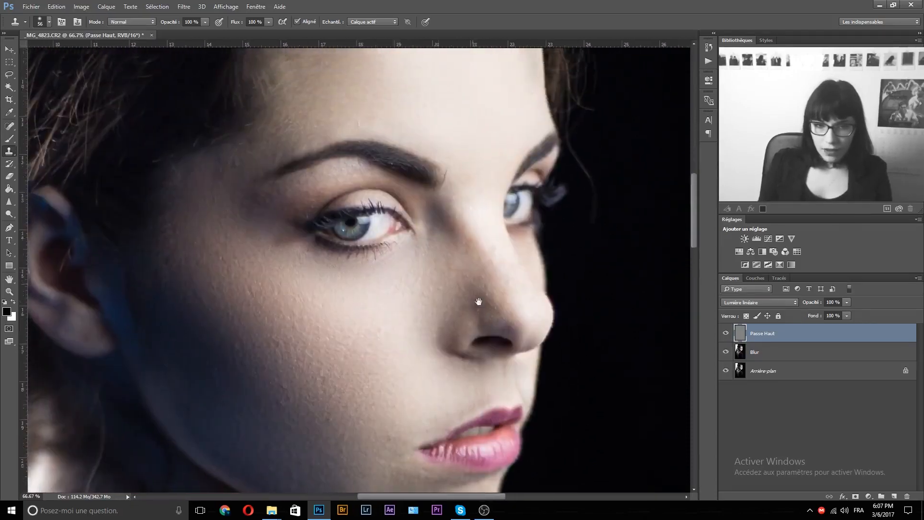
pyautogui.press('z')
pyautogui.keyDown('alt'); pyautogui.click(509, 227); pyautogui.keyUp('alt')
pyautogui.press('s')
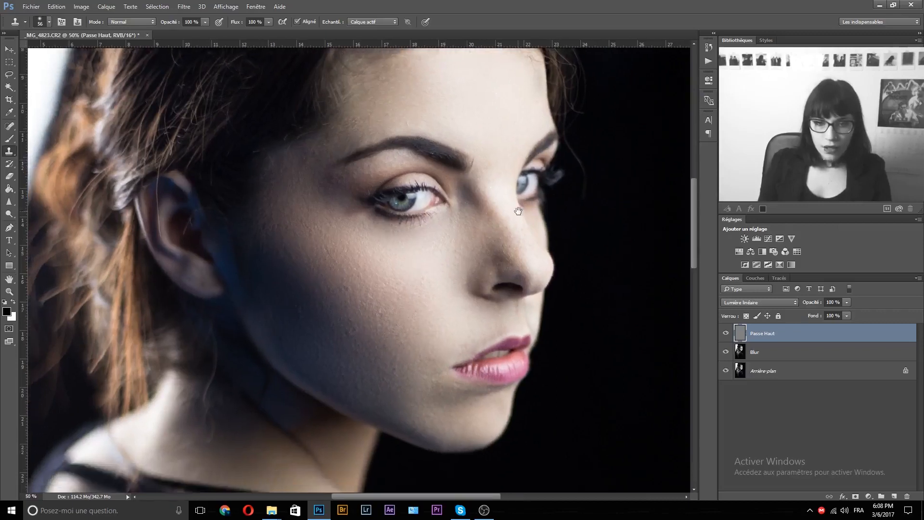
pyautogui.press('z')
pyautogui.moveTo(569, 215); pyautogui.dragTo(532, 218)
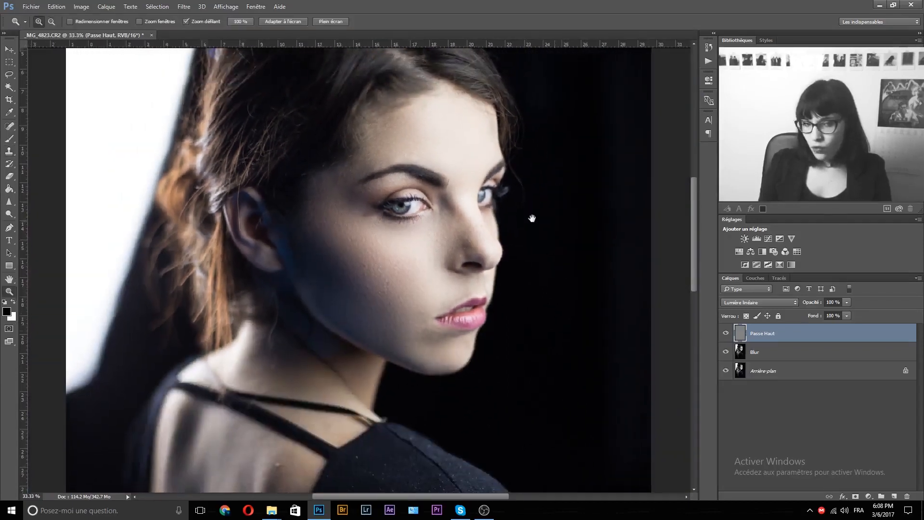
pyautogui.moveTo(405, 214); pyautogui.dragTo(412, 233)
pyautogui.press('s')
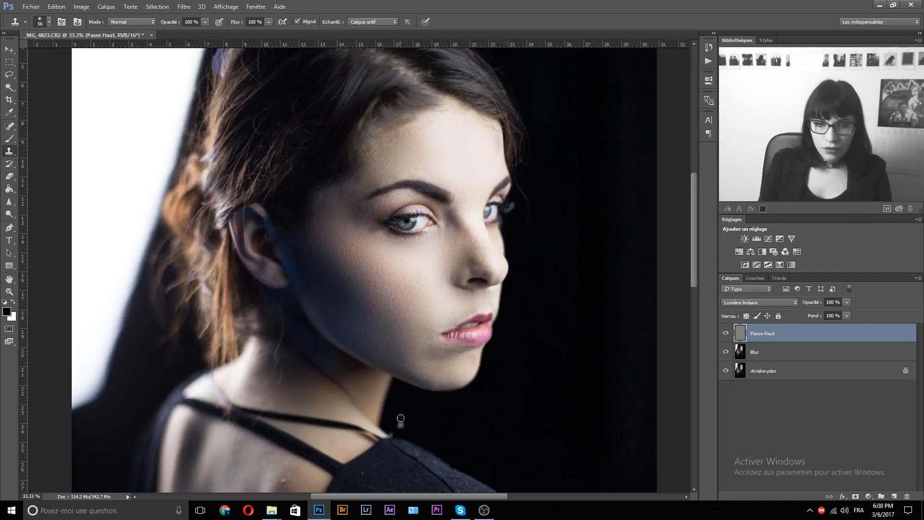
# - Examine the retouched face at 25% and 33.3% zoom and the complete portrait at 16.7%
pyautogui.moveTo(447, 391); pyautogui.dragTo(509, 422)
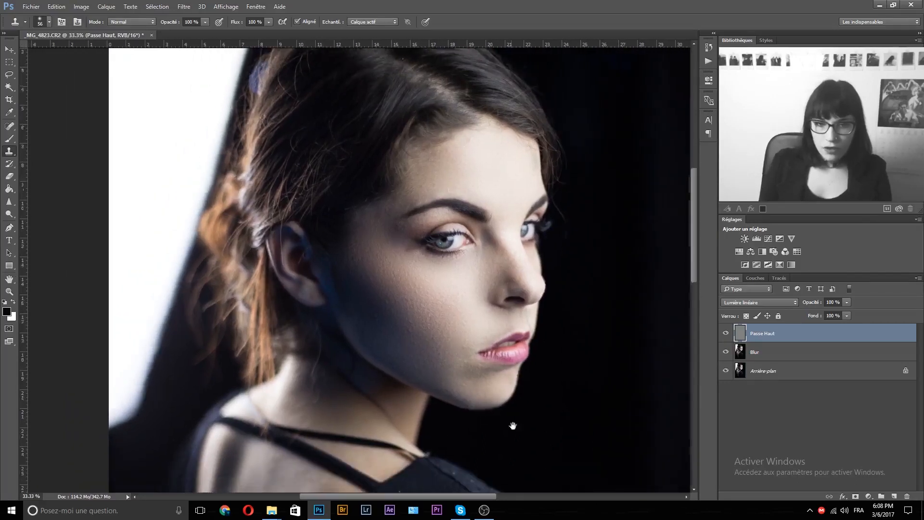
pyautogui.press('z')
pyautogui.keyDown('alt'); pyautogui.click(545, 390); pyautogui.keyUp('alt')
pyautogui.press('s')
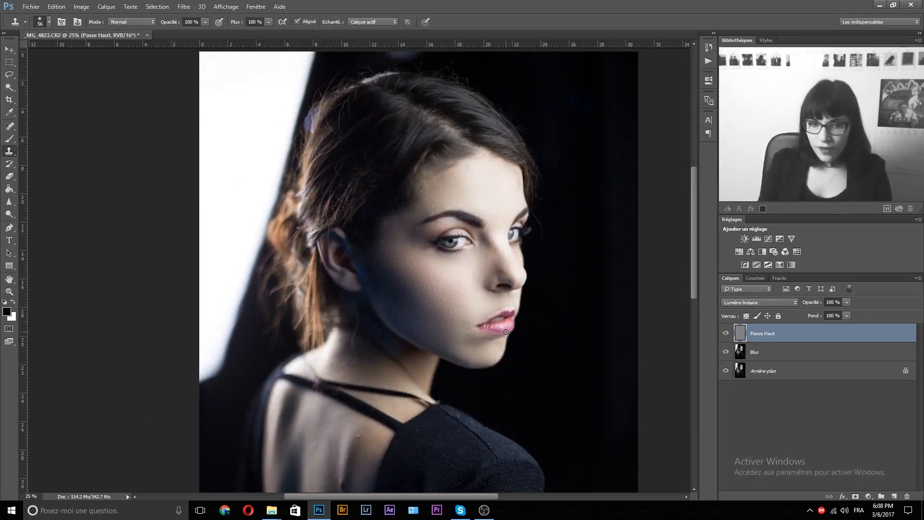
pyautogui.press('z')
pyautogui.click(500, 280)
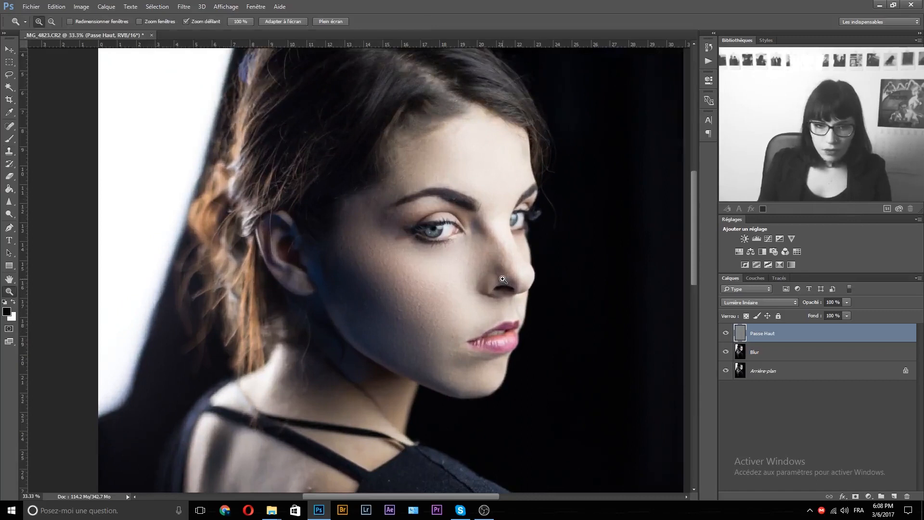
pyautogui.press('s')
pyautogui.press('z')
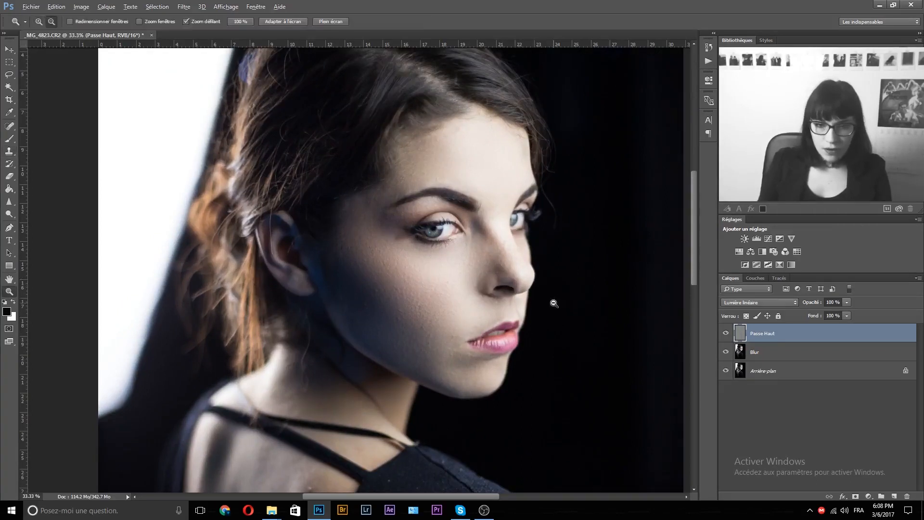
pyautogui.keyDown('alt'); pyautogui.click(552, 308); pyautogui.keyUp('alt')
pyautogui.press('s')
pyautogui.press('z')
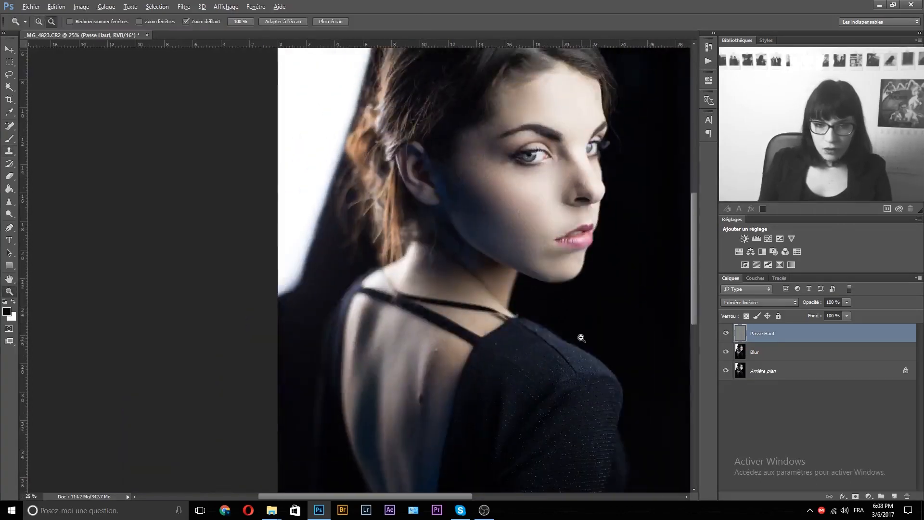
pyautogui.keyDown('alt'); pyautogui.click(580, 332); pyautogui.keyUp('alt')
pyautogui.press('s')
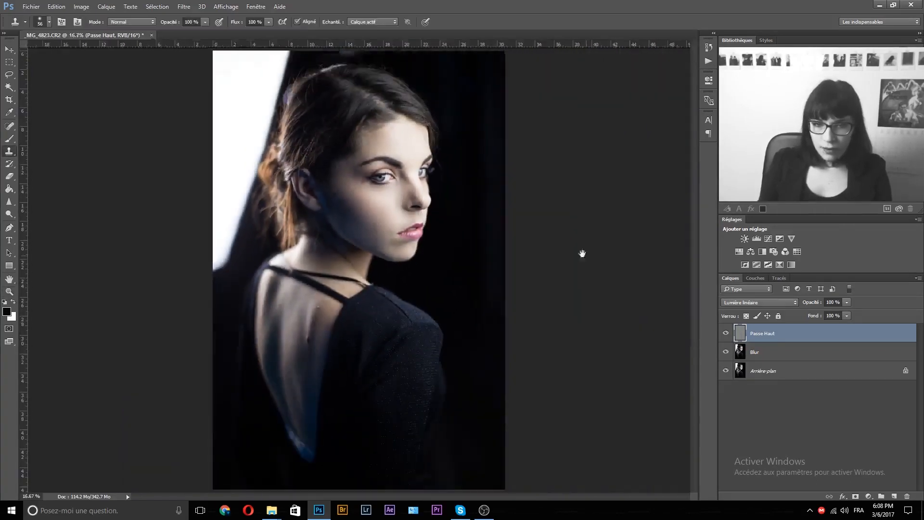
# - Compare the retouched portrait with the original by repeatedly isolating the Arrière-plan layer and restoring all layers
pyautogui.keyDown('alt'); pyautogui.click(727, 374); pyautogui.keyUp('alt')
pyautogui.keyDown('alt'); pyautogui.click(727, 375); pyautogui.keyUp('alt')
pyautogui.keyDown('alt'); pyautogui.click(726, 375); pyautogui.keyUp('alt')
pyautogui.keyDown('alt'); pyautogui.click(727, 375); pyautogui.keyUp('alt')
pyautogui.keyDown('alt'); pyautogui.click(726, 374); pyautogui.keyUp('alt')
pyautogui.keyDown('alt'); pyautogui.click(726, 374); pyautogui.keyUp('alt')
pyautogui.keyDown('alt'); pyautogui.click(727, 375); pyautogui.keyUp('alt')
pyautogui.keyDown('alt'); pyautogui.click(726, 375); pyautogui.keyUp('alt')
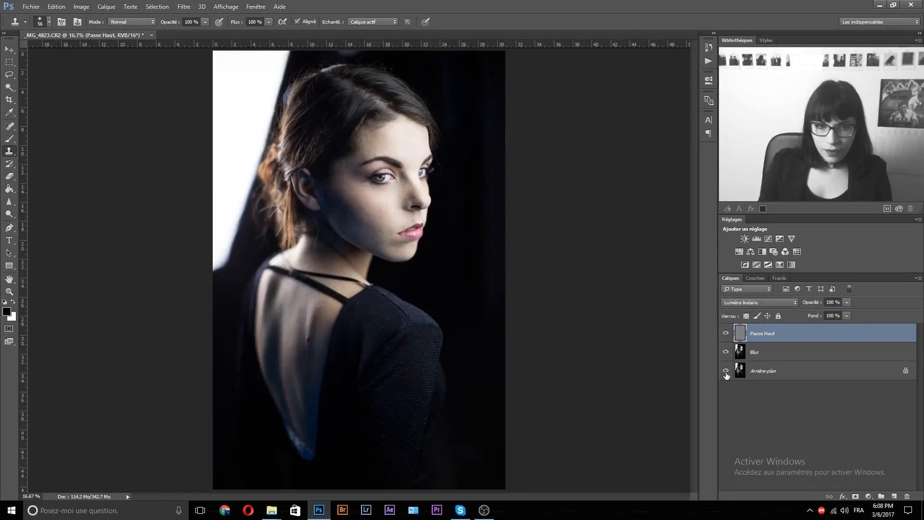
# - Group the Passe Haut and Blur layers and name the group Séparation de fréquence
pyautogui.keyDown('shift'); pyautogui.click(812, 352); pyautogui.keyUp('shift')
pyautogui.moveTo(813, 346); pyautogui.dragTo(881, 497)
pyautogui.doubleClick(769, 329)
pyautogui.write('Séparat')
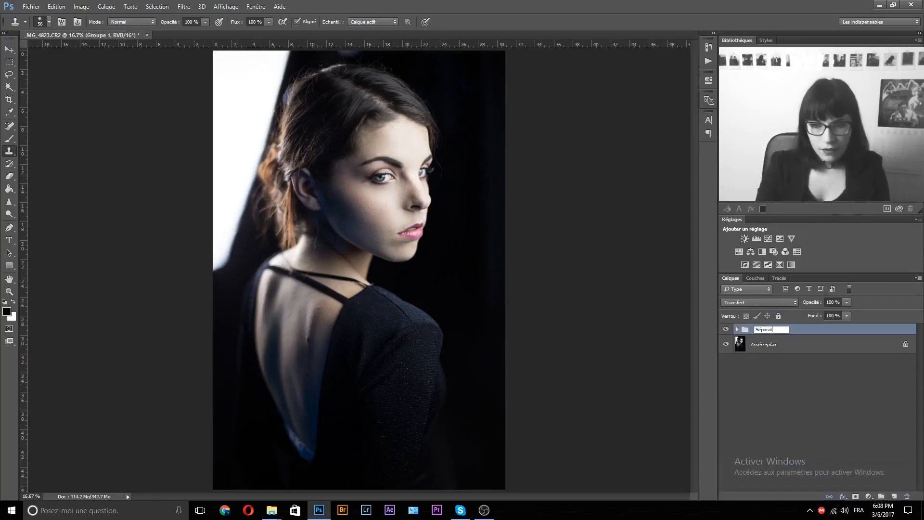
pyautogui.write('ion de fréquence')
pyautogui.press('Return')
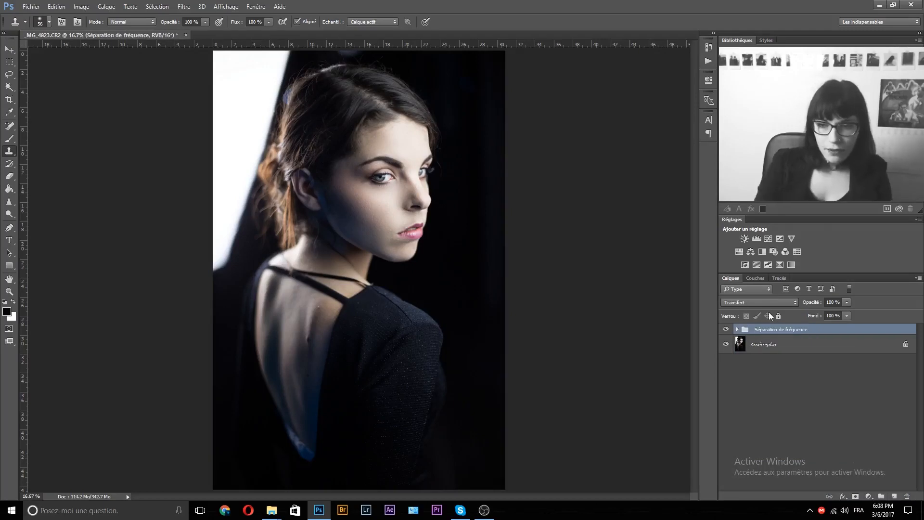
# - Add a new empty layer above the Séparation de fréquence group
pyautogui.press('z')
pyautogui.click(350, 184)
pyautogui.moveTo(350, 184); pyautogui.dragTo(410, 216)
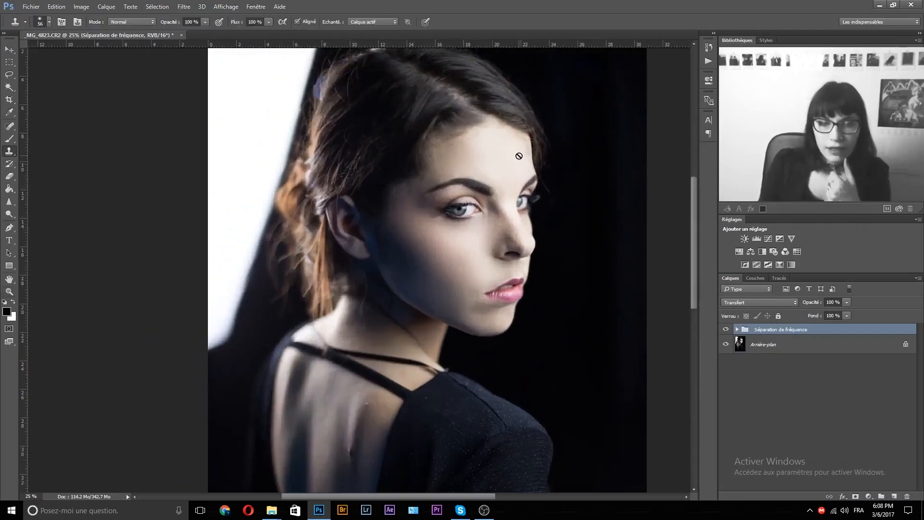
pyautogui.moveTo(395, 143); pyautogui.dragTo(467, 189)
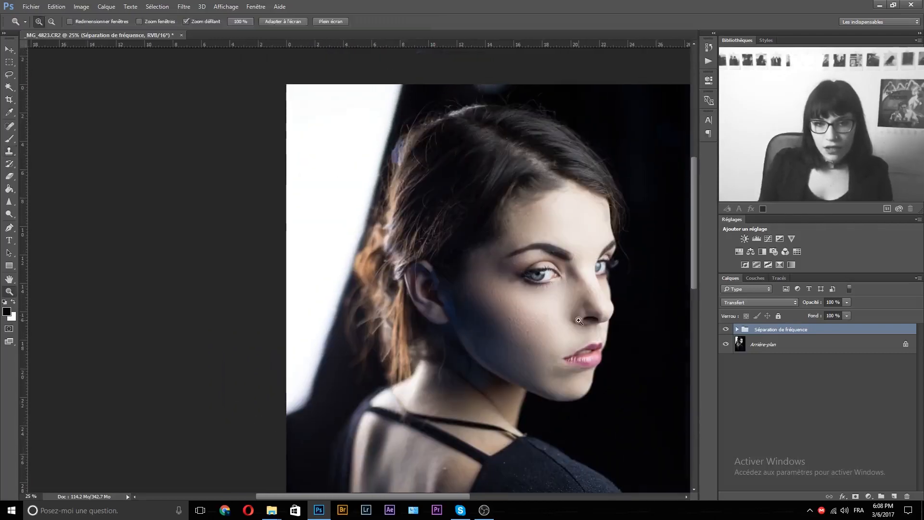
pyautogui.hotkey('ctrl', '-')
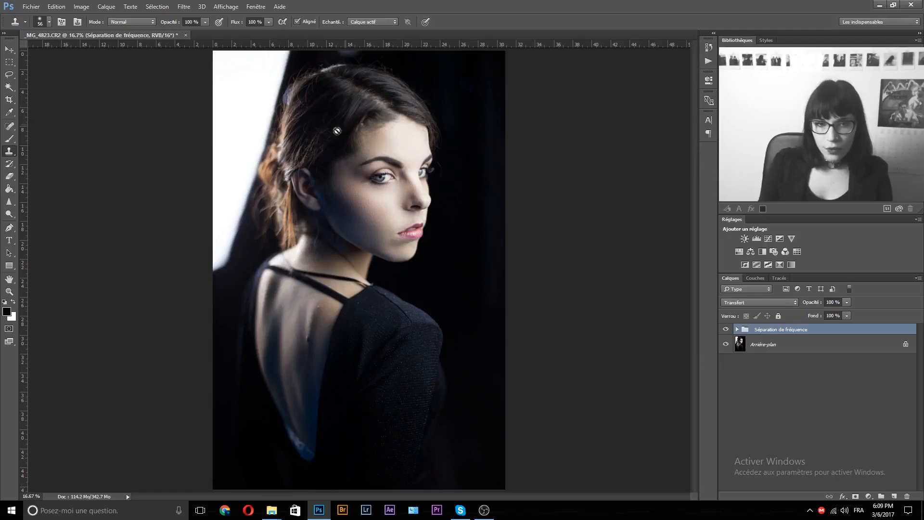
pyautogui.hotkey('ctrl', '+')
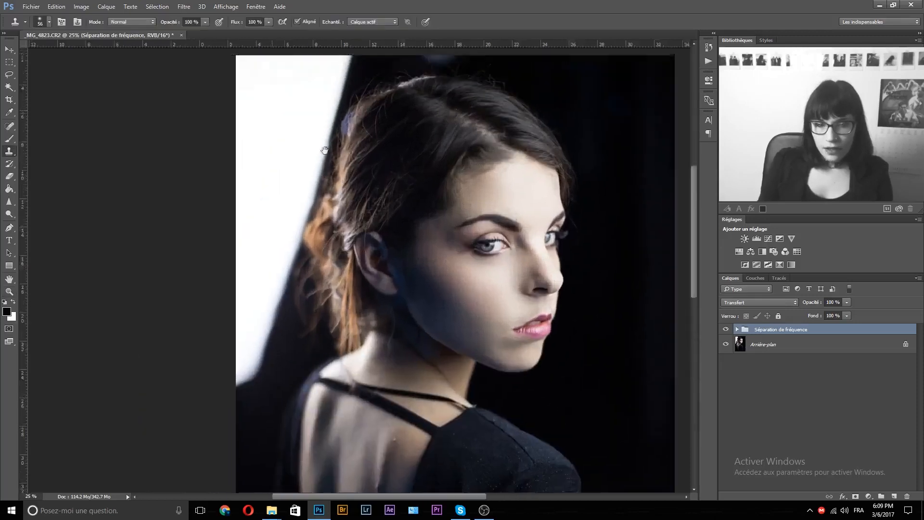
pyautogui.click(894, 497)
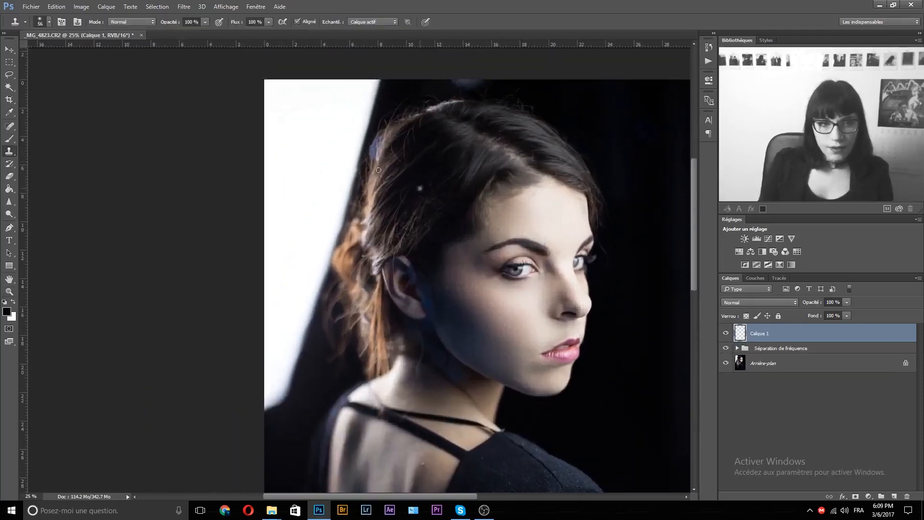
# - Draw a closed Pen path around the bright white background area, following the outer edge of the hair
pyautogui.click(9, 227)
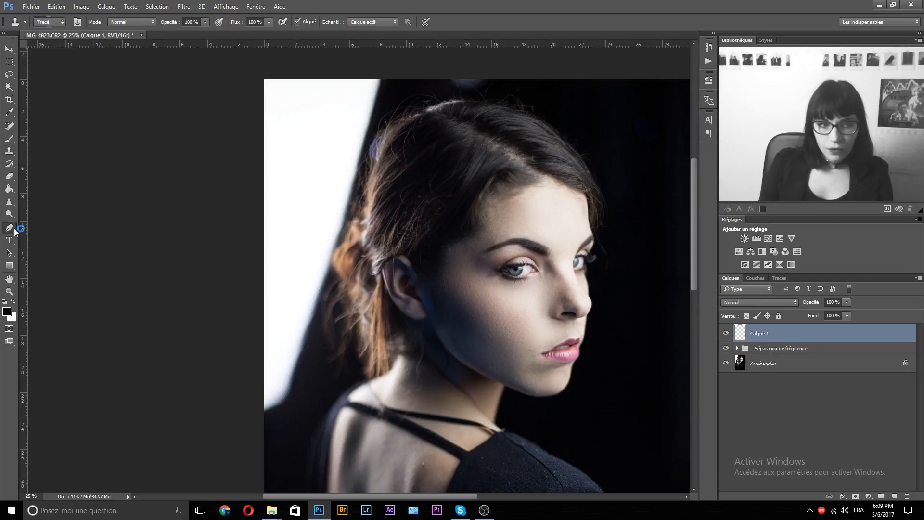
pyautogui.click(404, 77)
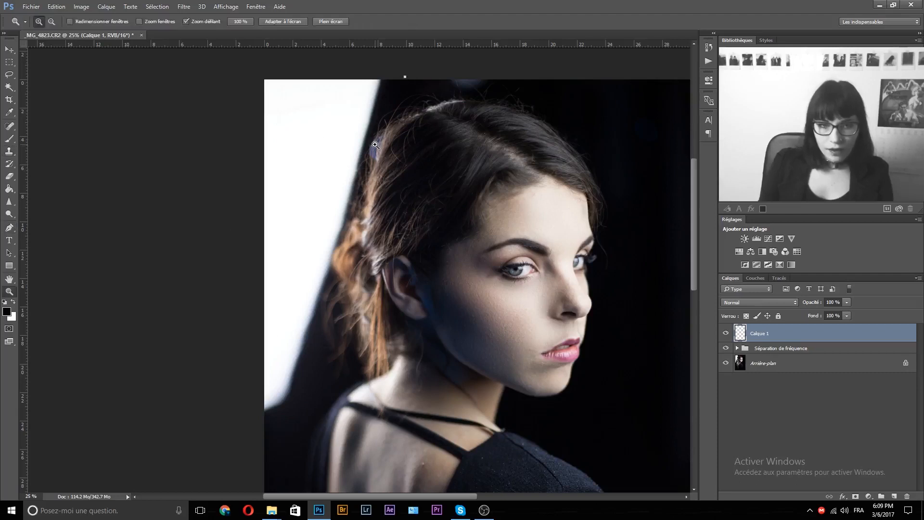
pyautogui.keyDown('ctrl'); pyautogui.click(375, 145); pyautogui.keyUp('ctrl')
pyautogui.click(376, 118)
pyautogui.moveTo(358, 162); pyautogui.dragTo(356, 172)
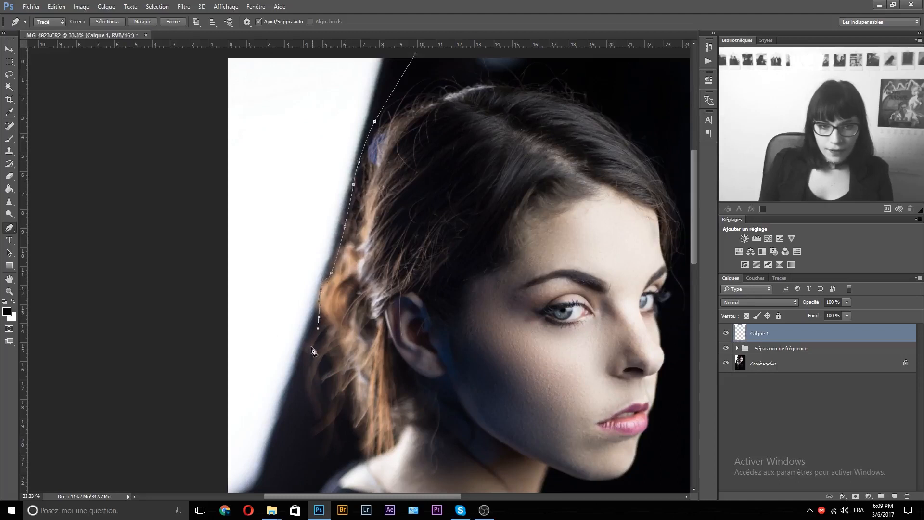
pyautogui.click(296, 394)
pyautogui.moveTo(295, 394); pyautogui.dragTo(393, 215)
pyautogui.moveTo(370, 322); pyautogui.dragTo(303, 364)
pyautogui.moveTo(279, 337); pyautogui.dragTo(280, 305)
pyautogui.moveTo(393, 120); pyautogui.dragTo(377, 397)
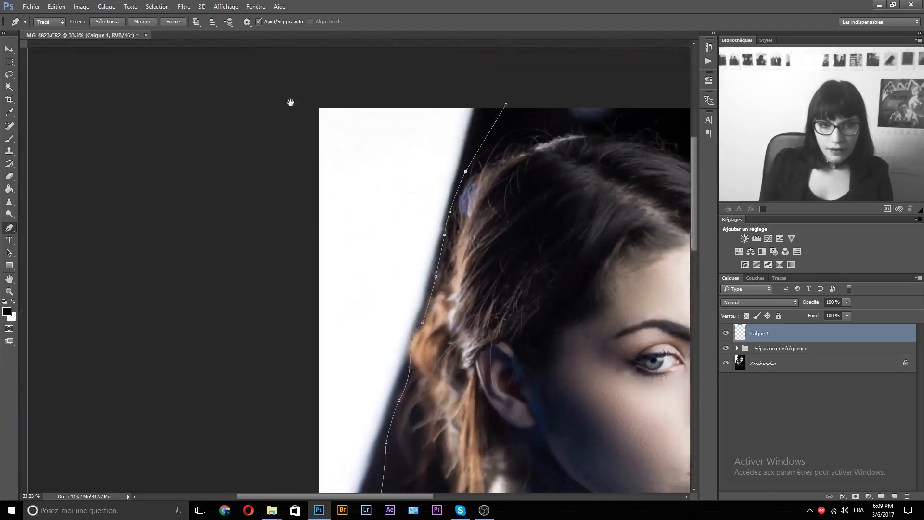
pyautogui.click(318, 85)
pyautogui.click(513, 93)
# - Convert the closed path into a new anti-aliased selection with a 1-pixel feather radius
pyautogui.rightClick(411, 144)
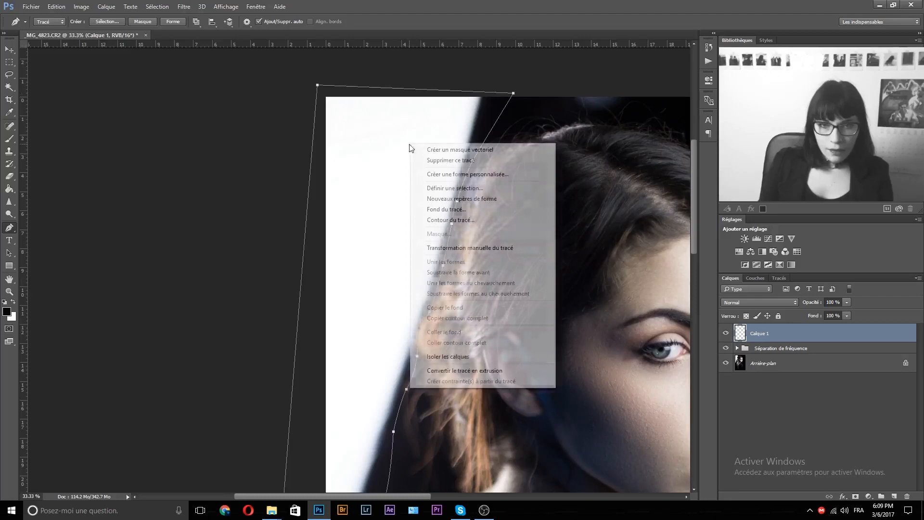
pyautogui.click(484, 188)
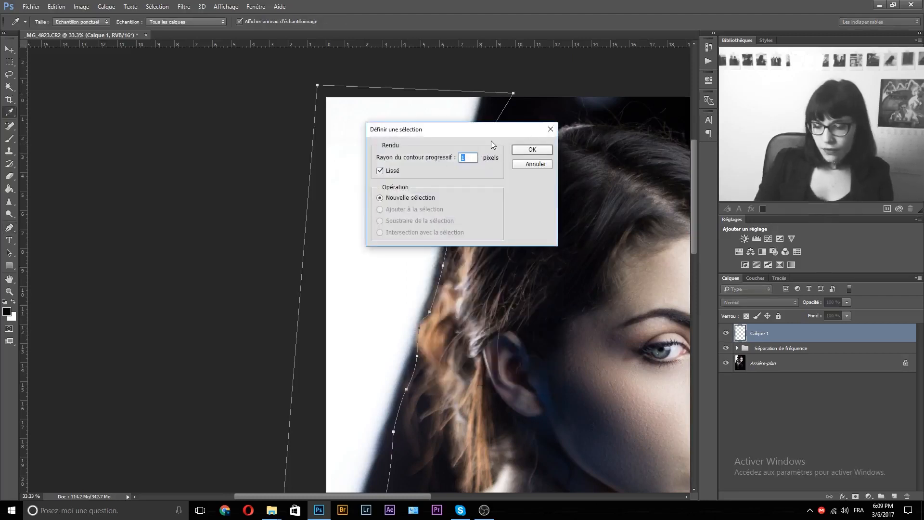
pyautogui.write('1,')
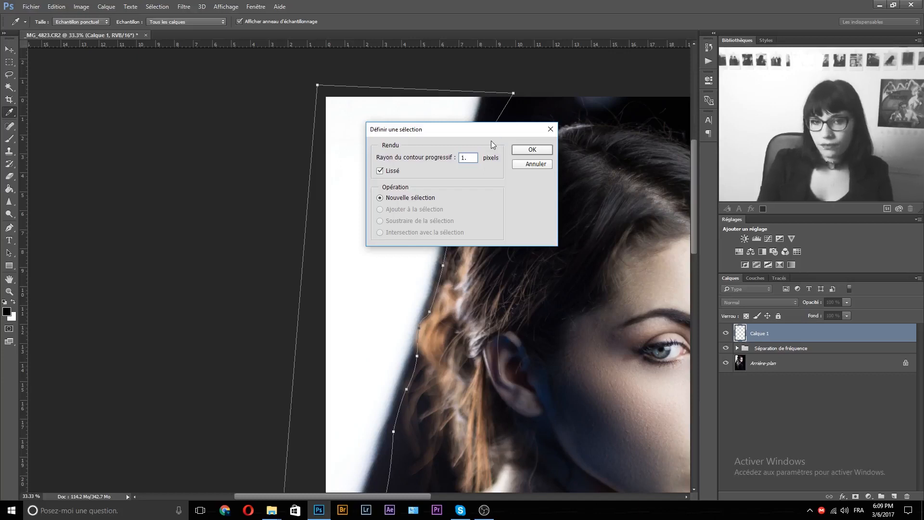
pyautogui.press('Return')
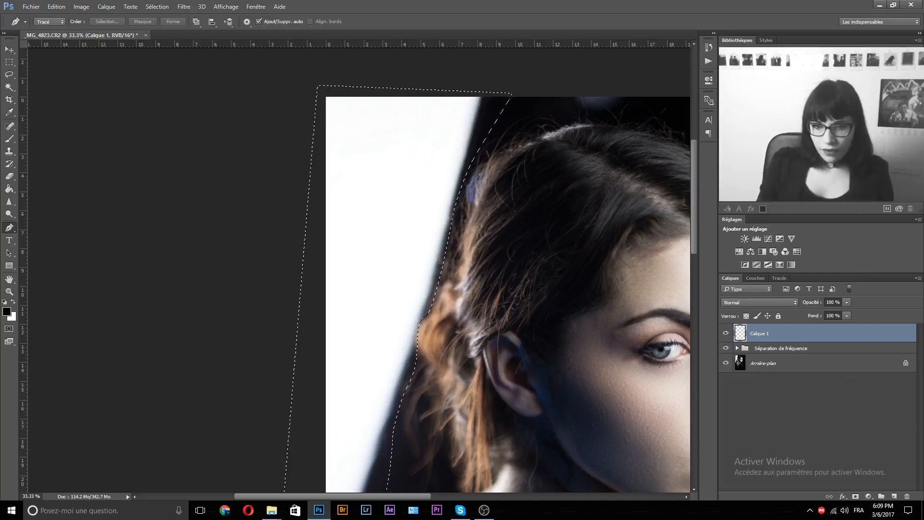
# - Fill the selected white background area with black on Calque 1 and deselect it
pyautogui.press('g')
pyautogui.moveTo(560, 268); pyautogui.dragTo(485, 273)
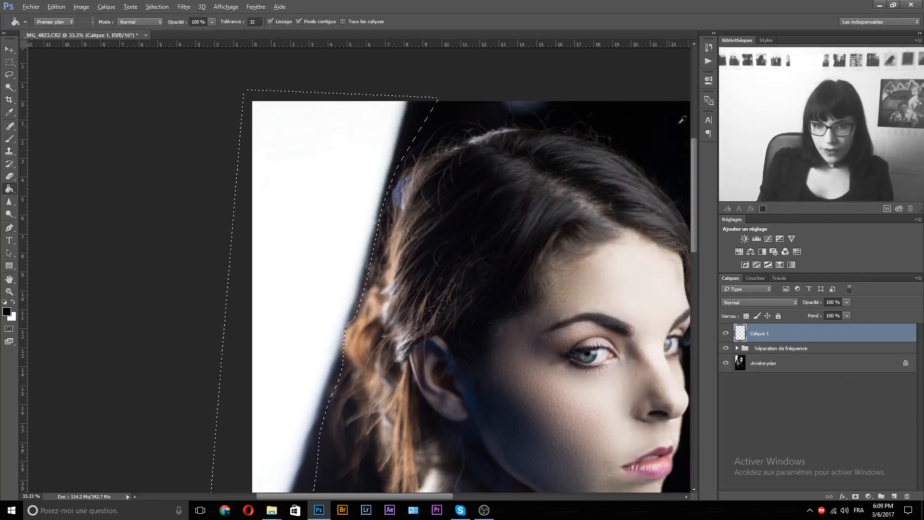
pyautogui.click(366, 163)
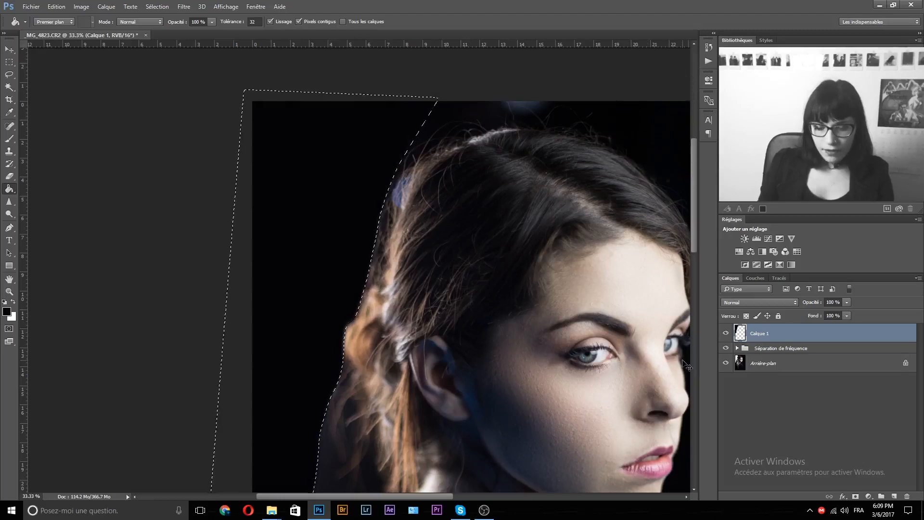
pyautogui.hotkey('ctrl', 'd')
# - Examine the edge of the black fill along the hair and ponytail, both close up and in the whole portrait
pyautogui.moveTo(557, 409); pyautogui.dragTo(512, 367)
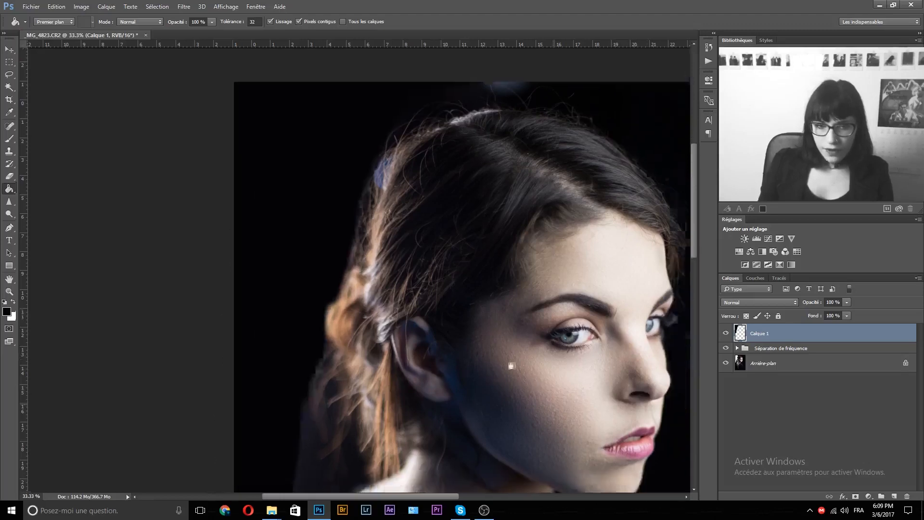
pyautogui.keyDown('alt'); pyautogui.click(511, 366); pyautogui.keyUp('alt')
pyautogui.keyDown('alt'); pyautogui.click(511, 366); pyautogui.keyUp('alt')
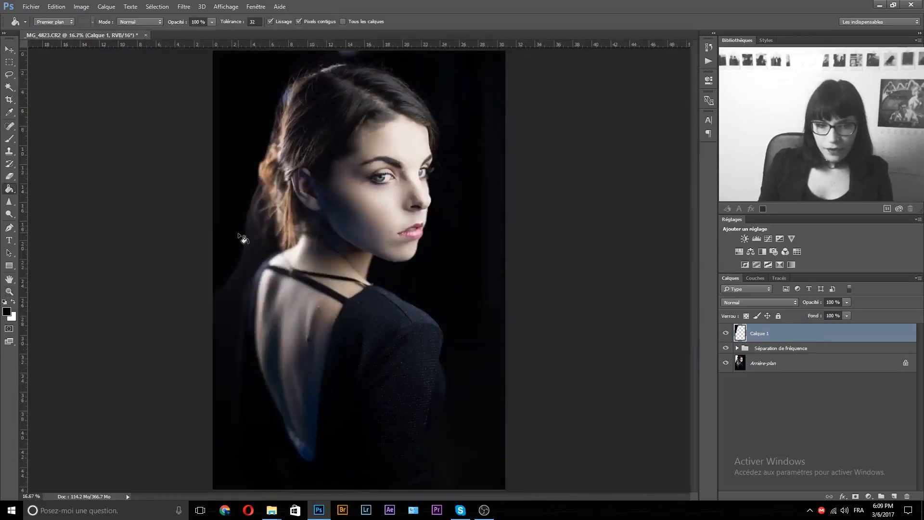
pyautogui.press('z')
pyautogui.click(294, 73)
pyautogui.click(294, 74)
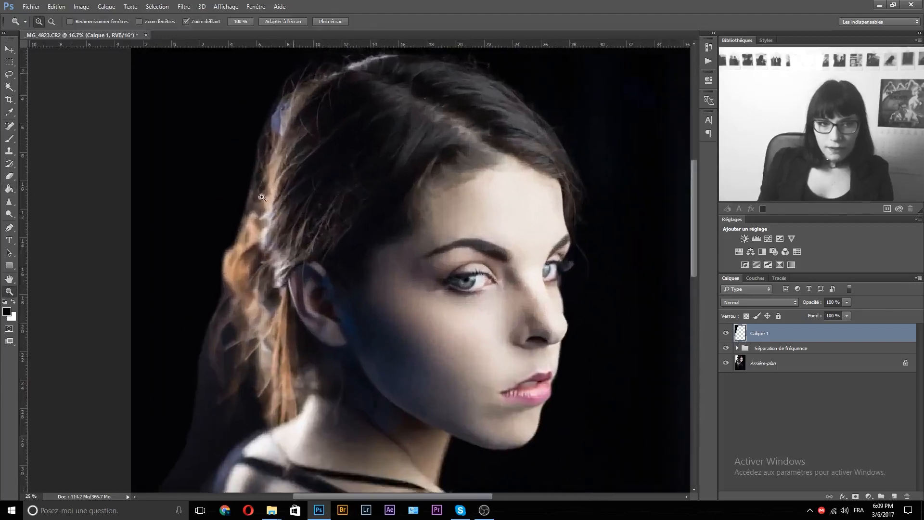
pyautogui.moveTo(265, 210); pyautogui.dragTo(437, 219)
pyautogui.click(433, 219)
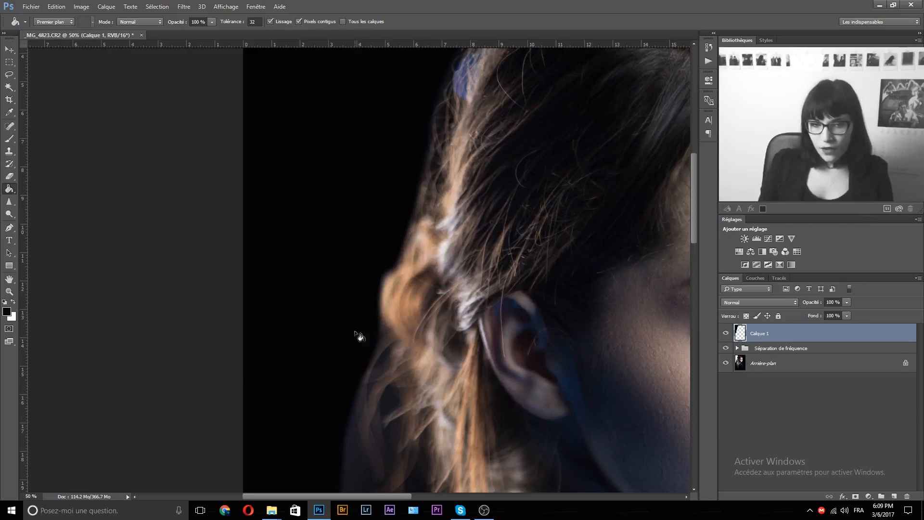
pyautogui.moveTo(444, 165); pyautogui.dragTo(450, 221)
pyautogui.moveTo(474, 133); pyautogui.dragTo(473, 166)
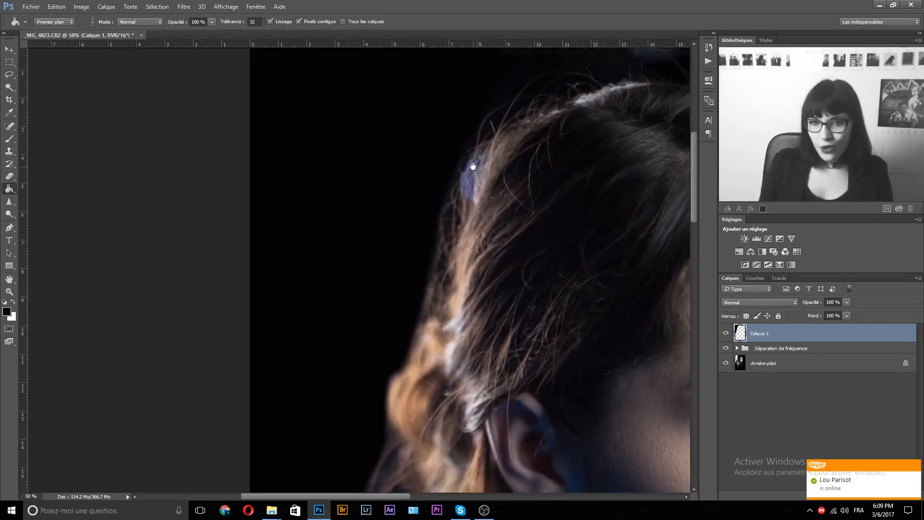
pyautogui.moveTo(548, 134); pyautogui.dragTo(513, 204)
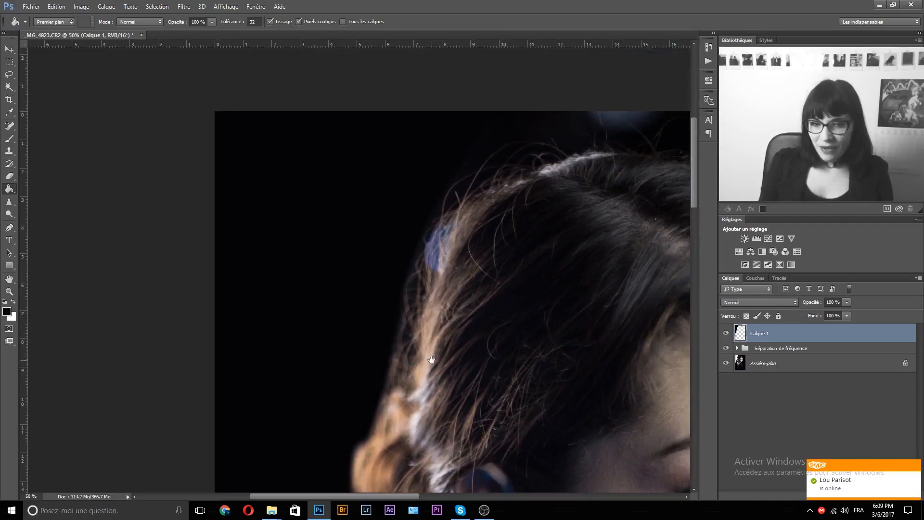
pyautogui.moveTo(431, 360); pyautogui.dragTo(458, 303)
pyautogui.press('z')
pyautogui.keyDown('alt'); pyautogui.click(476, 292); pyautogui.keyUp('alt')
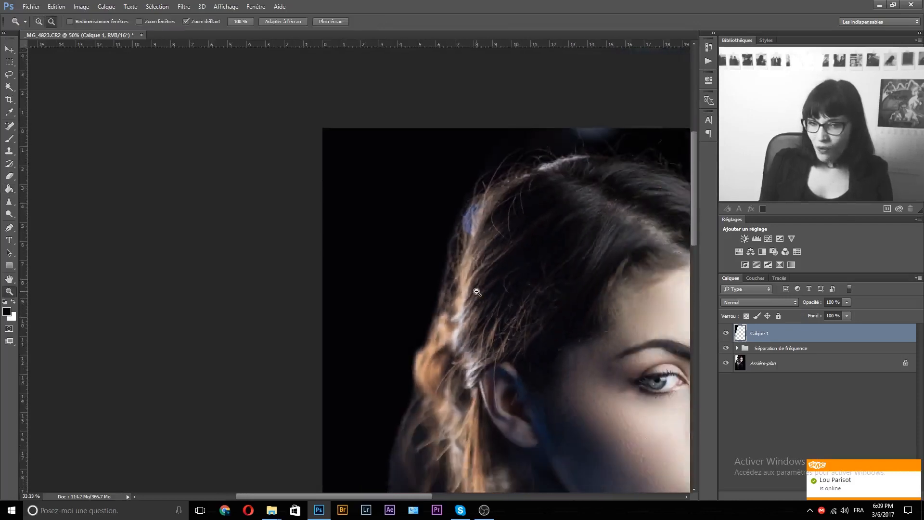
pyautogui.keyDown('alt'); pyautogui.click(477, 292); pyautogui.keyUp('alt')
pyautogui.press('g')
pyautogui.moveTo(503, 327); pyautogui.dragTo(394, 315)
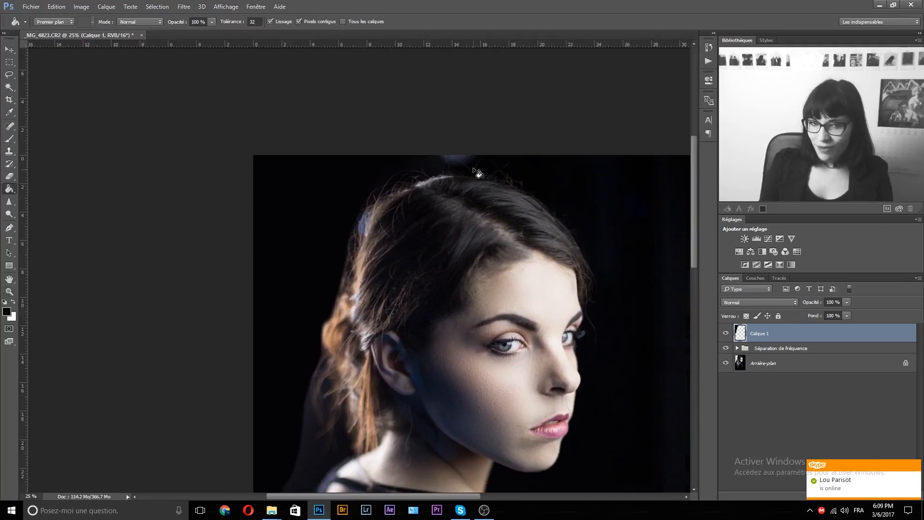
pyautogui.press('s')
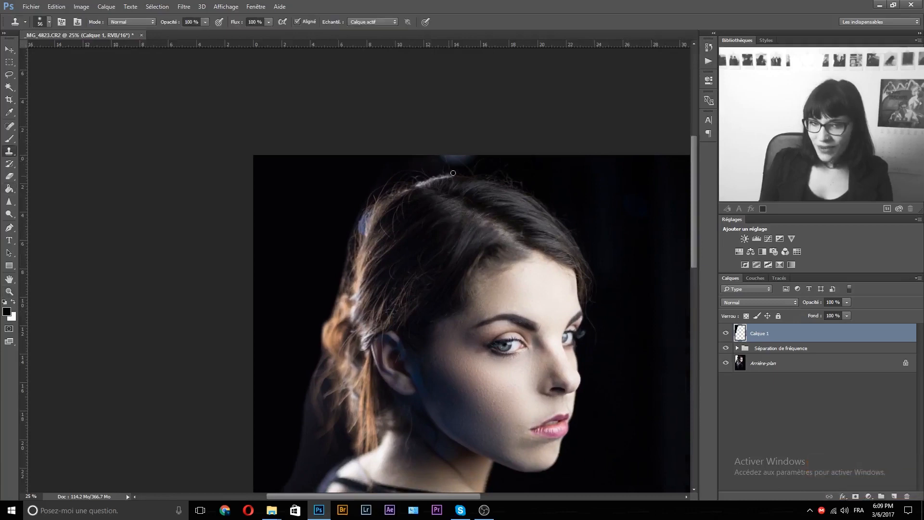
pyautogui.moveTo(411, 310); pyautogui.dragTo(421, 329)
pyautogui.keyDown('ctrl'); pyautogui.click(440, 235); pyautogui.keyUp('ctrl')
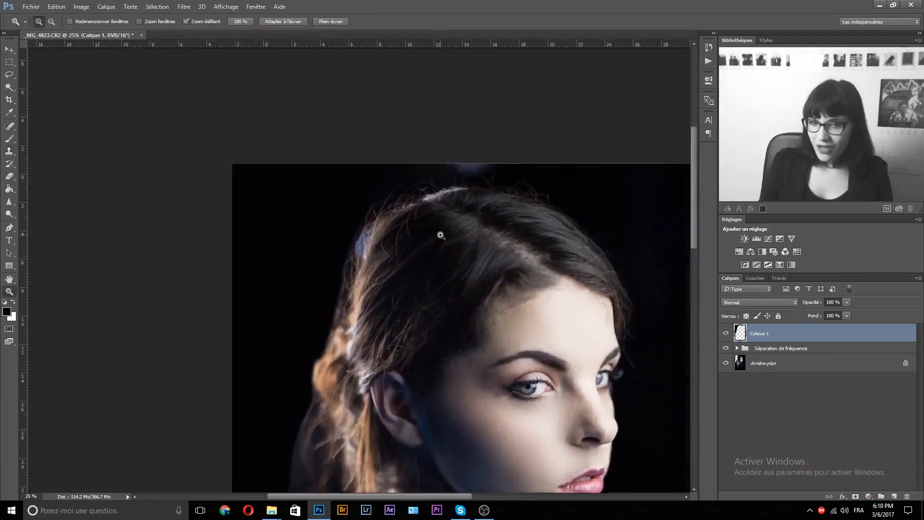
pyautogui.moveTo(378, 287); pyautogui.dragTo(444, 268)
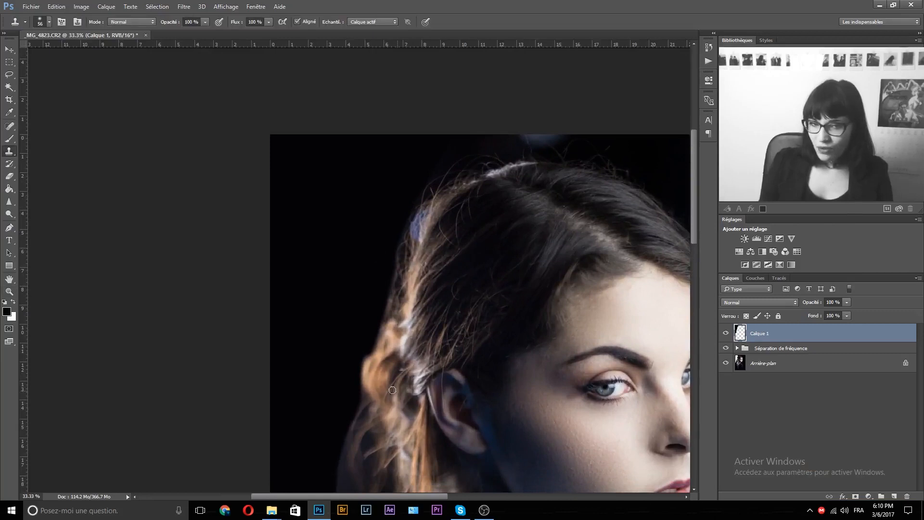
# - Draw a closed Pen path around the faint blue light patch above the head at the photo's upper edge
pyautogui.moveTo(543, 264); pyautogui.dragTo(523, 95)
pyautogui.moveTo(452, 187); pyautogui.dragTo(400, 434)
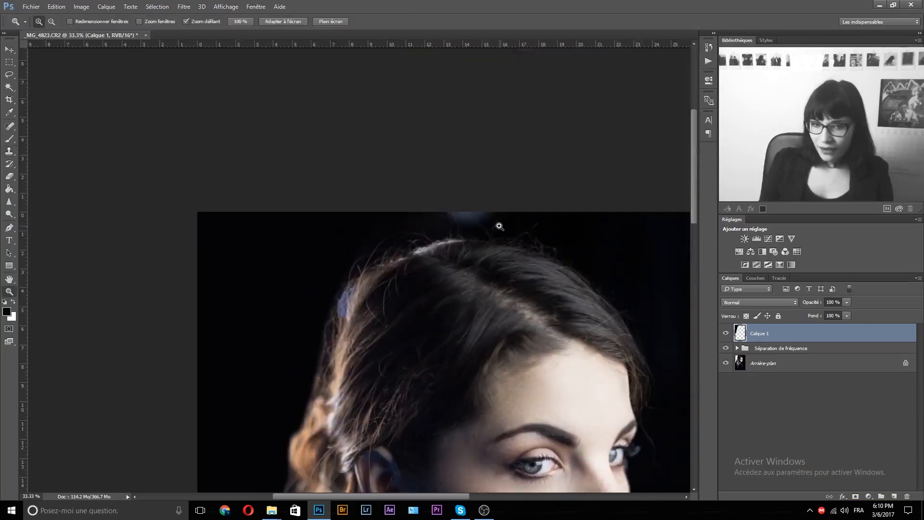
pyautogui.keyDown('ctrl'); pyautogui.click(499, 224); pyautogui.keyUp('ctrl')
pyautogui.click(9, 227)
pyautogui.click(397, 201)
pyautogui.moveTo(481, 223); pyautogui.dragTo(505, 185)
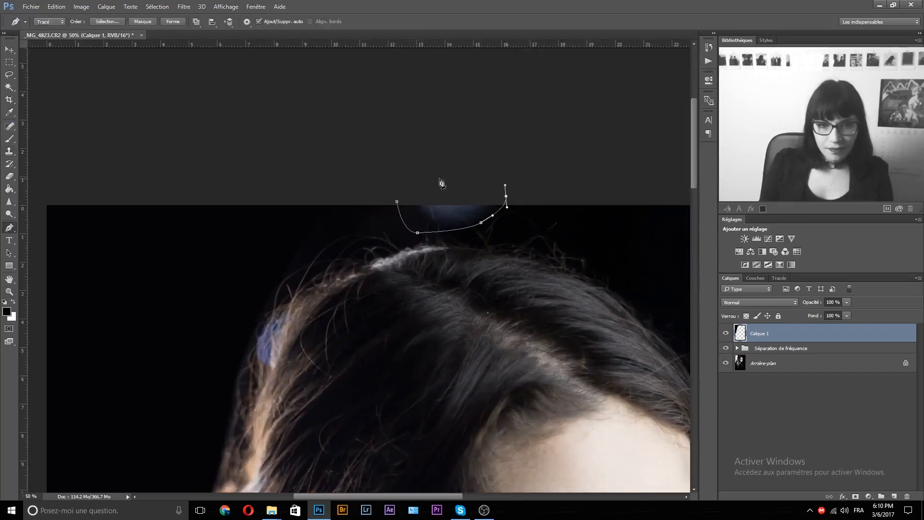
pyautogui.click(398, 202)
# - Convert the closed path into a selection and fill it with black on Calque 1
pyautogui.rightClick(435, 208)
pyautogui.click(481, 256)
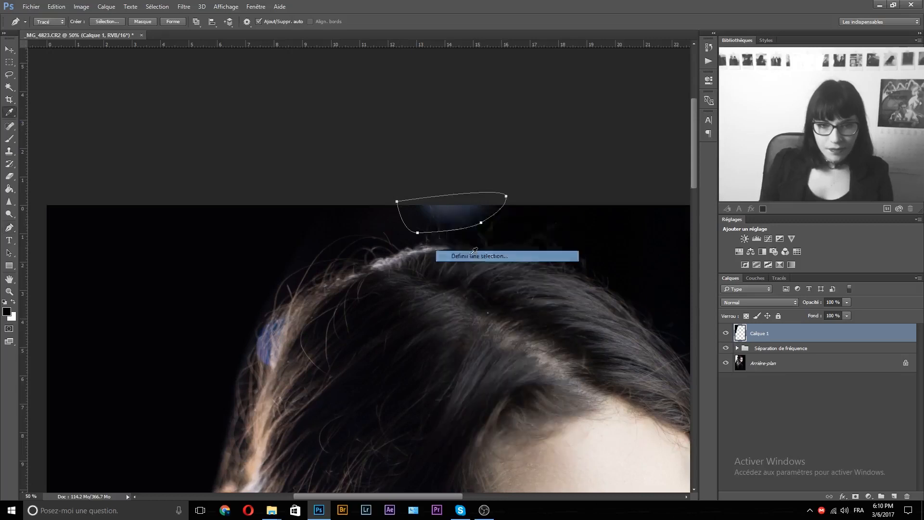
pyautogui.click(540, 150)
pyautogui.press('g')
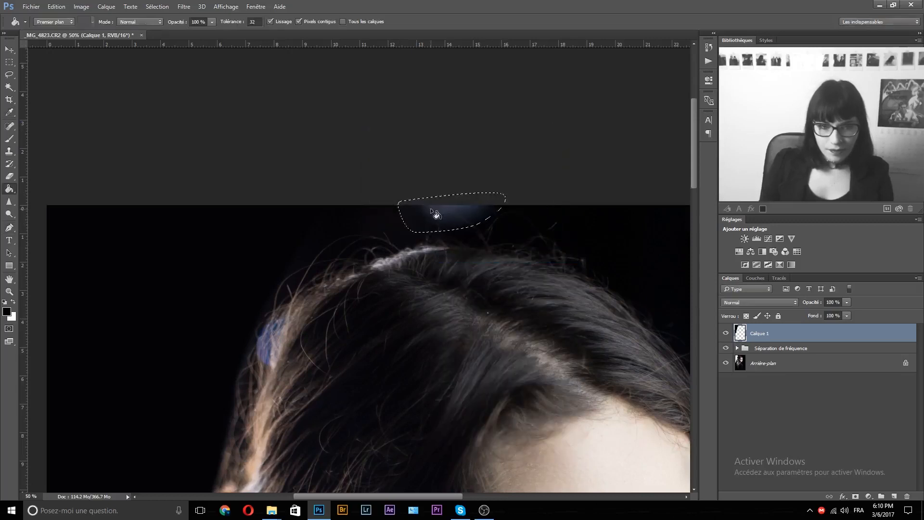
# - Examine the blackened background above the head and along the ponytail down to the shoulder, both close up and from farther out
pyautogui.keyDown('alt'); pyautogui.click(523, 269); pyautogui.keyUp('alt')
pyautogui.keyDown('alt'); pyautogui.click(524, 269); pyautogui.keyUp('alt')
pyautogui.moveTo(518, 410); pyautogui.dragTo(499, 434)
pyautogui.moveTo(497, 278); pyautogui.dragTo(598, 318)
pyautogui.click(471, 282)
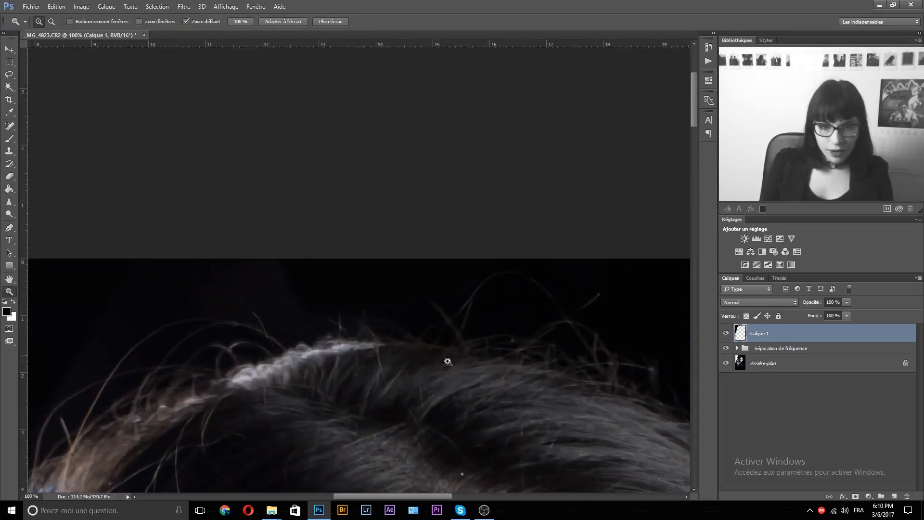
pyautogui.keyDown('alt'); pyautogui.click(482, 350); pyautogui.keyUp('alt')
pyautogui.keyDown('alt'); pyautogui.click(504, 378); pyautogui.keyUp('alt')
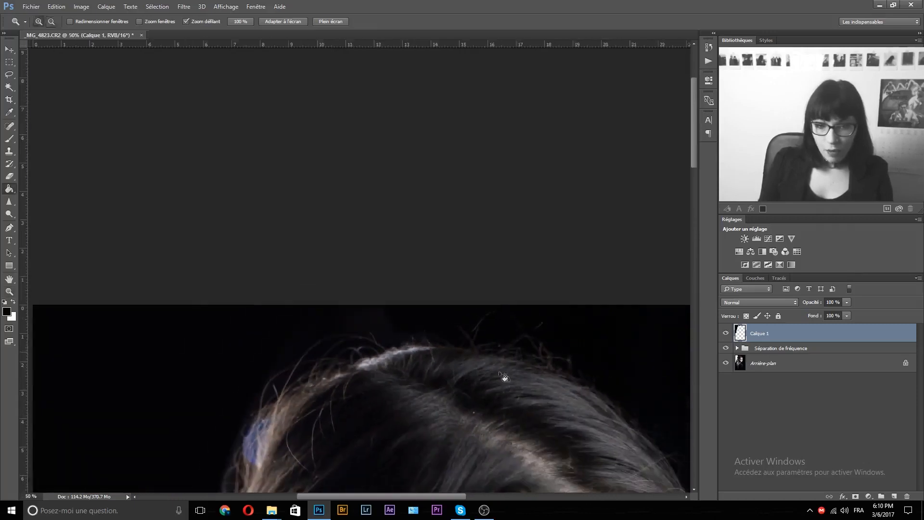
pyautogui.moveTo(521, 431); pyautogui.dragTo(590, 262)
pyautogui.moveTo(435, 419); pyautogui.dragTo(485, 230)
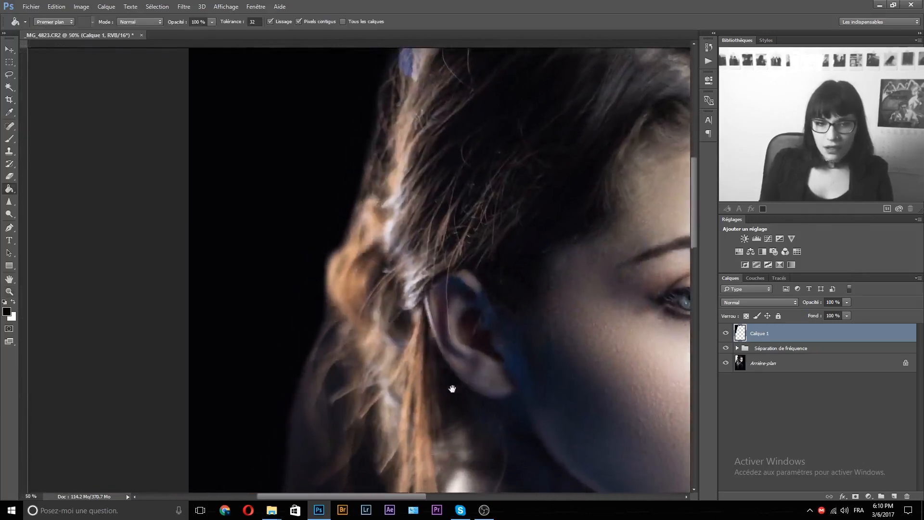
pyautogui.moveTo(450, 389); pyautogui.dragTo(506, 289)
pyautogui.moveTo(444, 415); pyautogui.dragTo(532, 341)
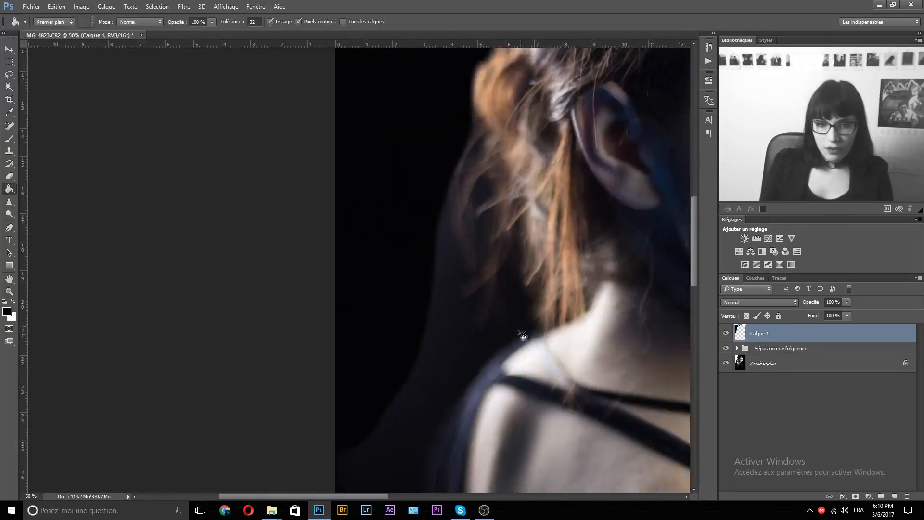
pyautogui.keyDown('alt'); pyautogui.click(471, 297); pyautogui.keyUp('alt')
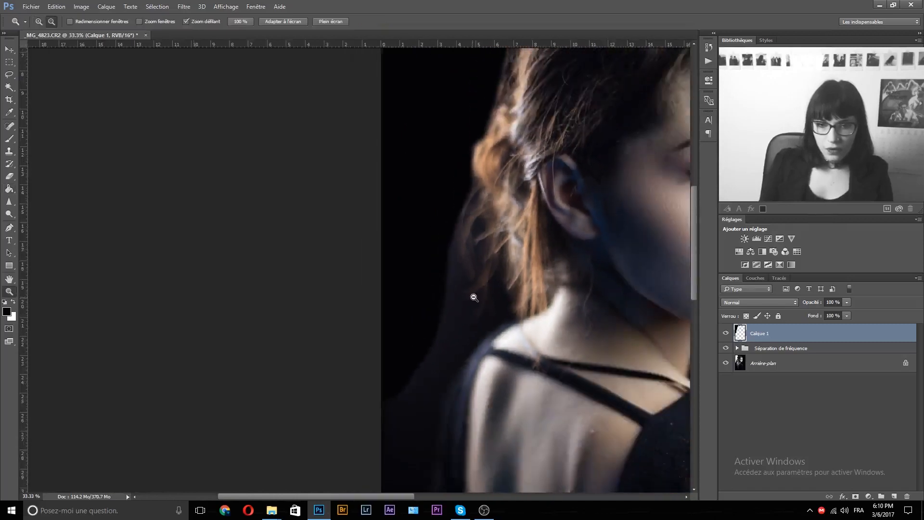
pyautogui.keyDown('alt'); pyautogui.click(471, 298); pyautogui.keyUp('alt')
pyautogui.keyDown('alt'); pyautogui.click(472, 298); pyautogui.keyUp('alt')
pyautogui.click(297, 253)
pyautogui.click(296, 254)
pyautogui.moveTo(254, 242)
pyautogui.mouseDown()
pyautogui.moveTo(392, 285)
pyautogui.moveTo(449, 288)
pyautogui.mouseUp()
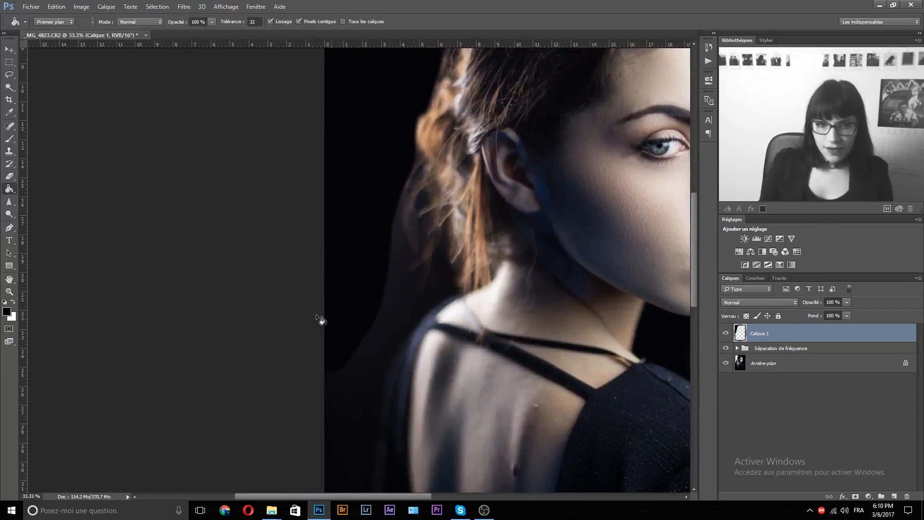
# - Add a Levels adjustment layer above Calque 1 and set its midtone value to 0.77
pyautogui.click(759, 238)
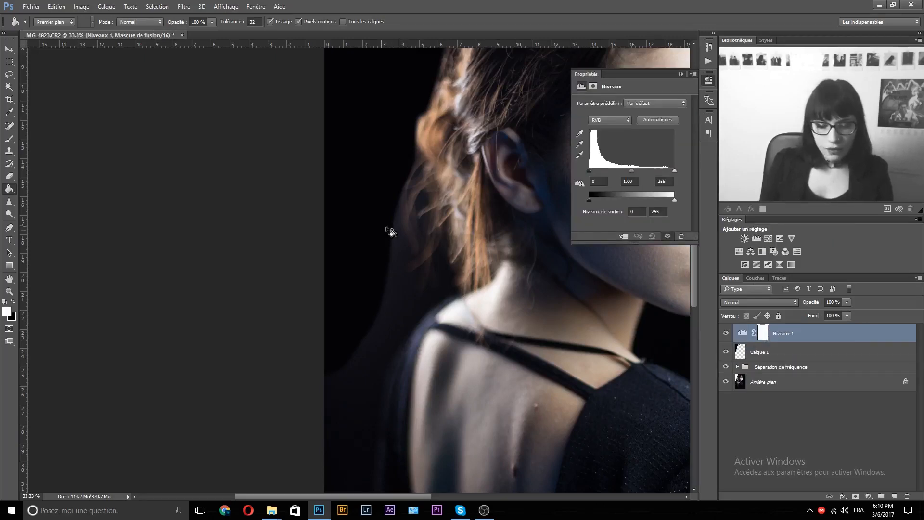
pyautogui.press('b')
pyautogui.moveTo(632, 174); pyautogui.dragTo(640, 175)
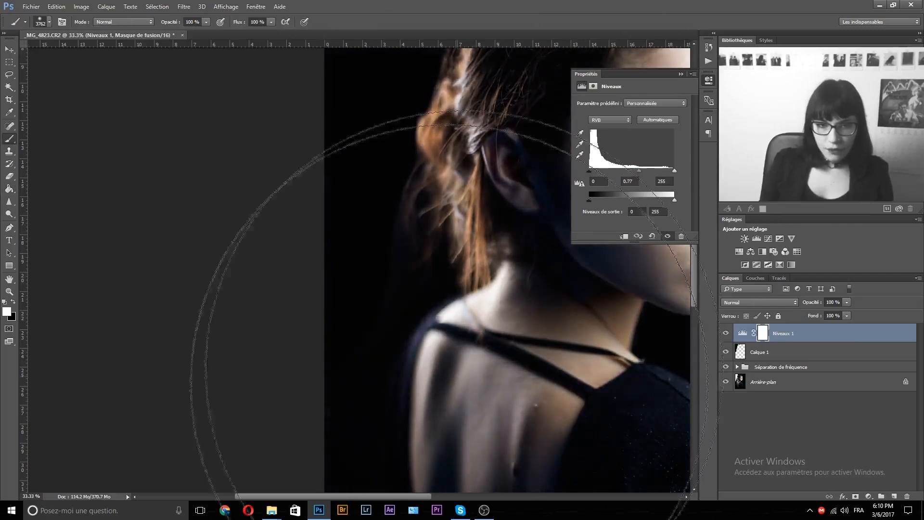
# - Fill the mask of the Niveaux 1 layer with black using the Paint Bucket
pyautogui.press('space')
pyautogui.moveTo(424, 341)
pyautogui.mouseDown()
pyautogui.moveTo(402, 304)
pyautogui.moveTo(424, 290)
pyautogui.mouseUp()
pyautogui.hotkey('alt', 'space')
pyautogui.keyDown('alt'); pyautogui.click(411, 285); pyautogui.keyUp('alt')
pyautogui.press('space')
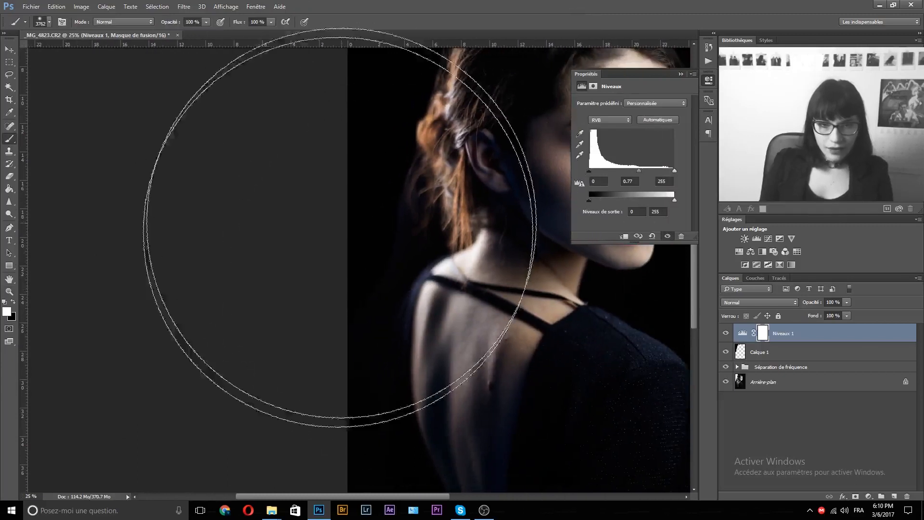
pyautogui.press('g')
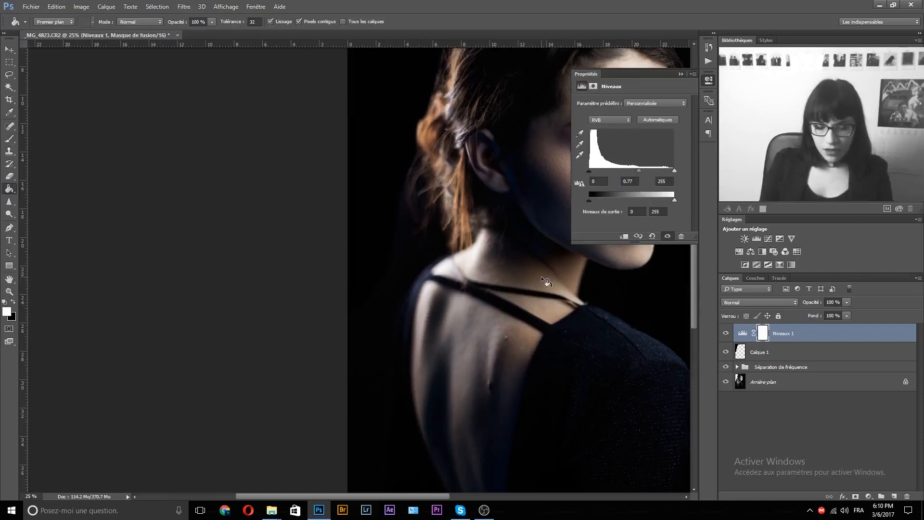
pyautogui.press('x')
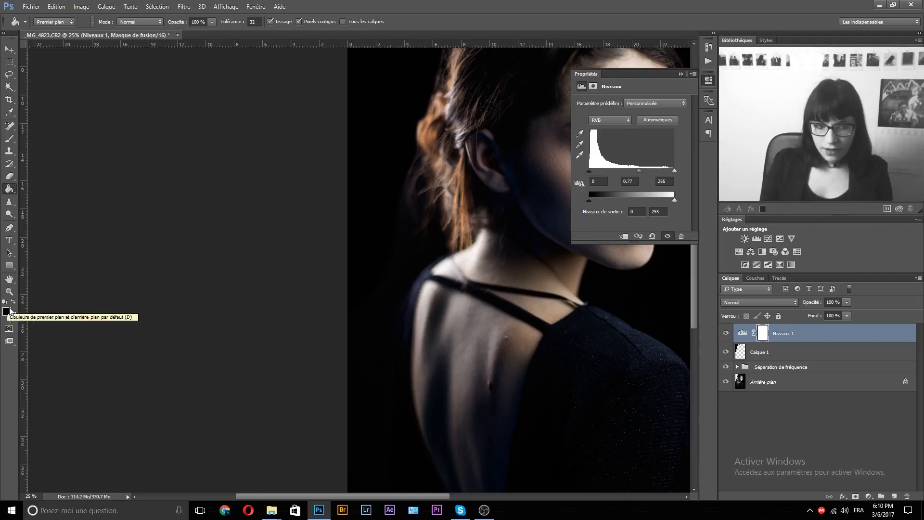
pyautogui.click(515, 321)
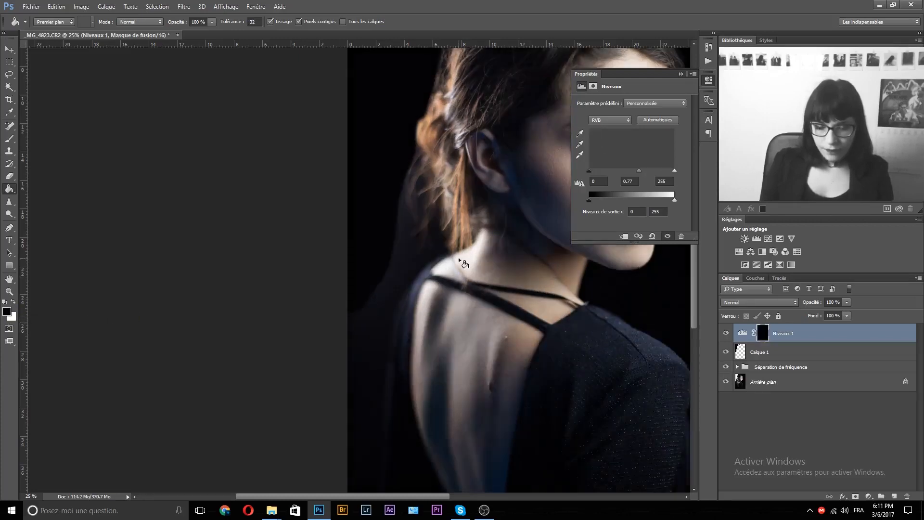
# - Paint white on the Niveaux 1 mask over the background between the ponytail and shoulder with a 1450-pixel brush
pyautogui.press('b')
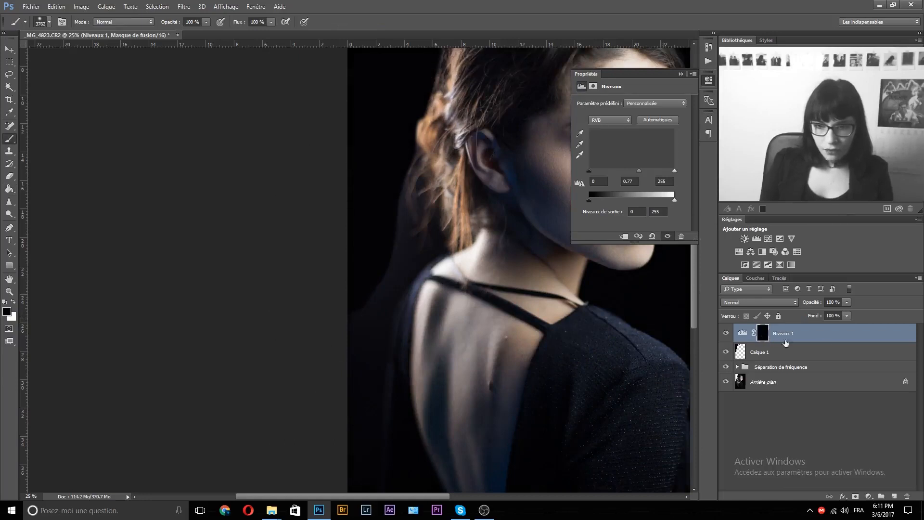
pyautogui.moveTo(403, 269)
pyautogui.mouseDown()
pyautogui.moveTo(404, 279)
pyautogui.moveTo(284, 288)
pyautogui.mouseUp()
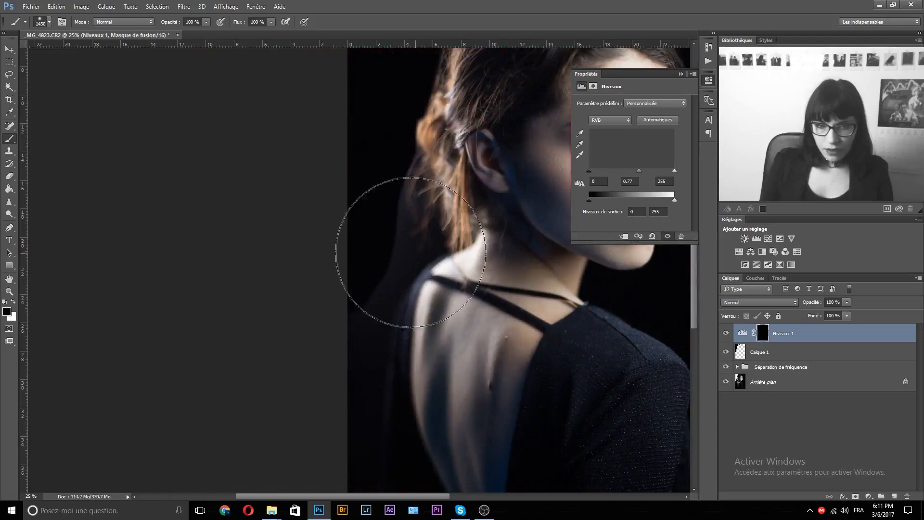
pyautogui.press('x')
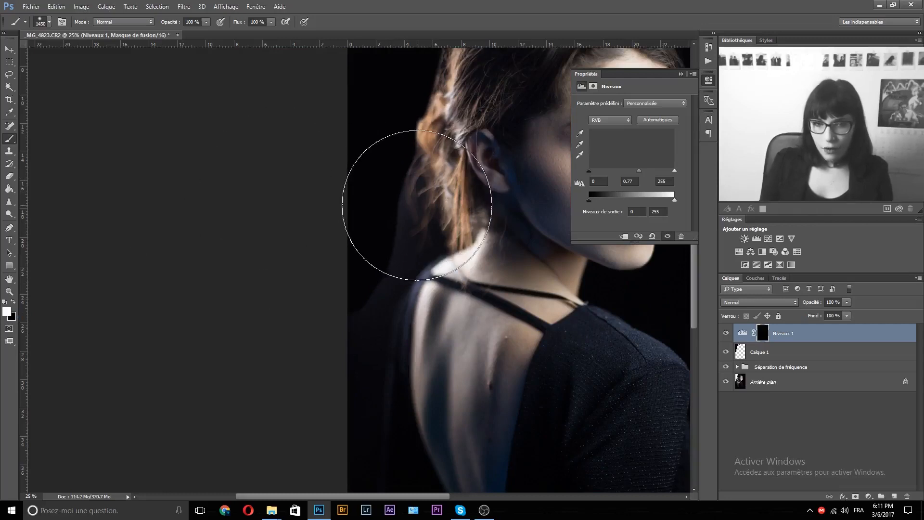
pyautogui.click(395, 210)
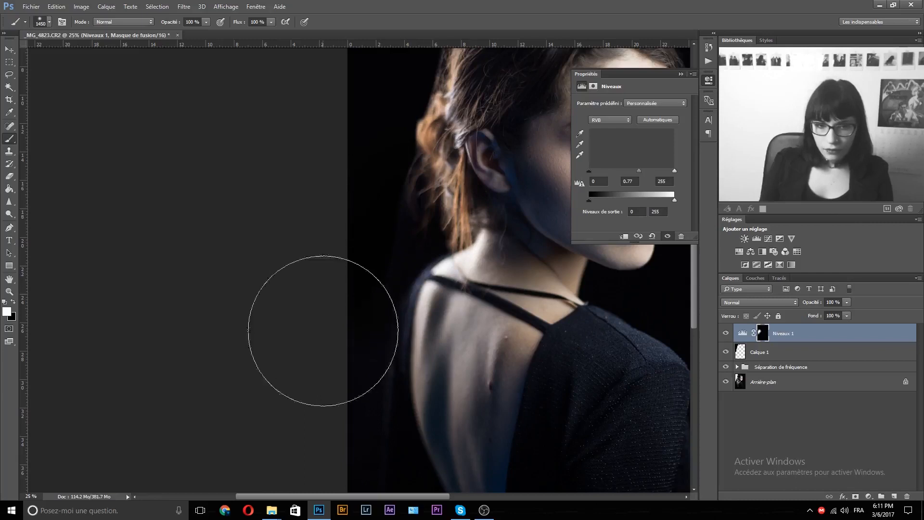
# - Compare the background beside the ponytail with the Niveaux 1 layer hidden and shown
pyautogui.rightClick(496, 341)
pyautogui.press('v')
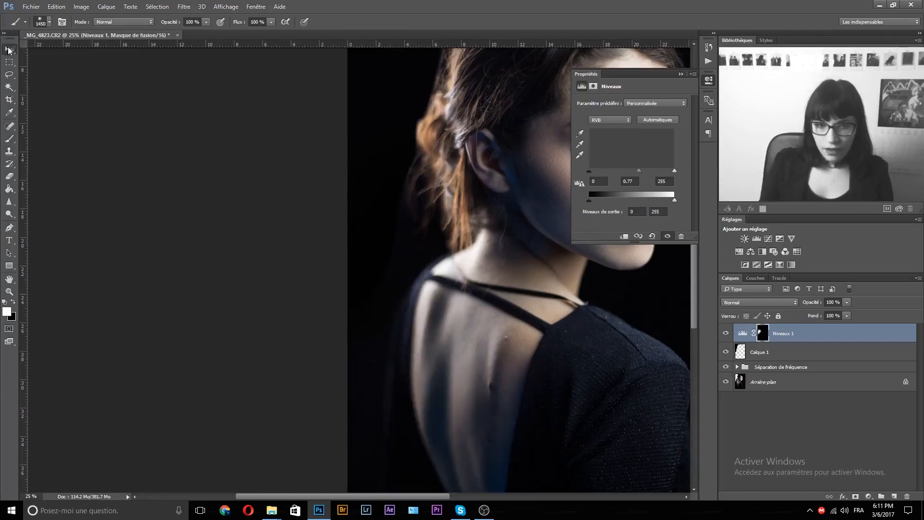
pyautogui.moveTo(570, 314); pyautogui.dragTo(477, 353)
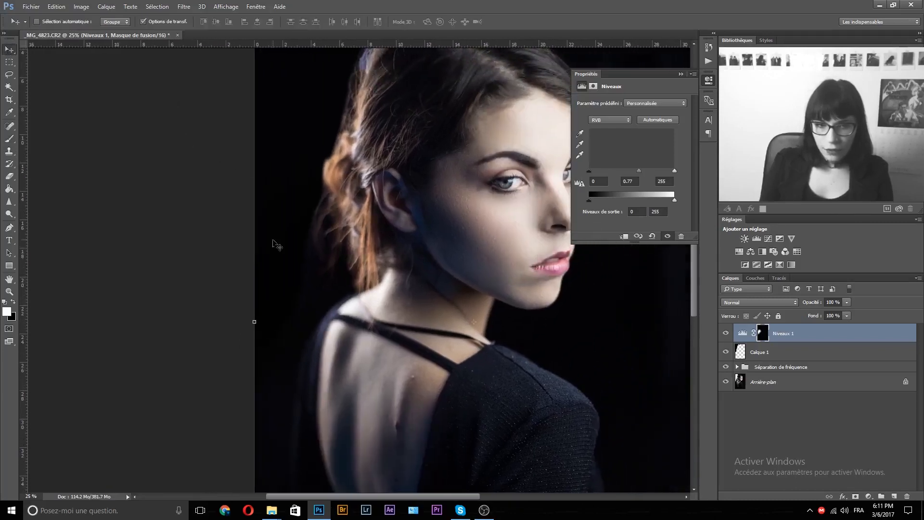
pyautogui.click(727, 333)
pyautogui.click(727, 333)
pyautogui.click(727, 333)
pyautogui.click(727, 334)
pyautogui.click(727, 334)
pyautogui.click(727, 333)
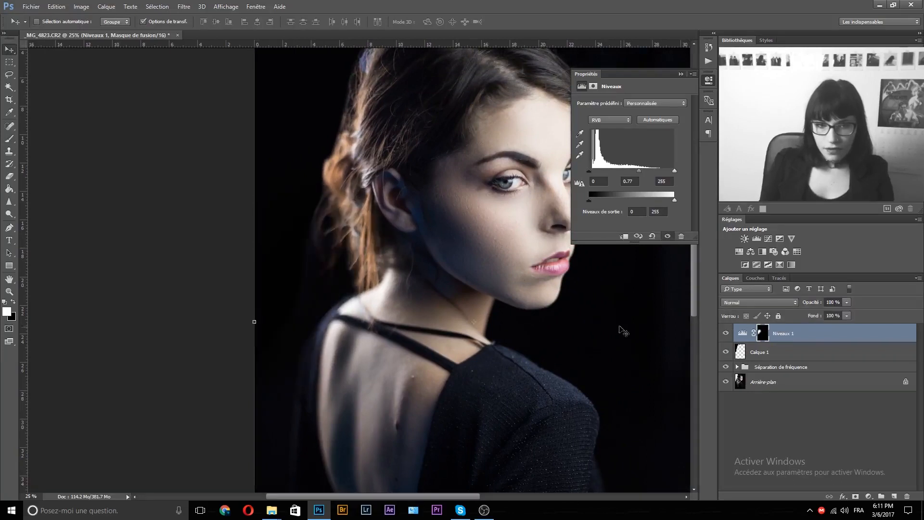
# - Paint white on the Niveaux 1 mask along the outer edge of the hair and ponytail with an 802-pixel brush
pyautogui.hotkey('ctrl', '-')
pyautogui.hotkey('ctrl', '+')
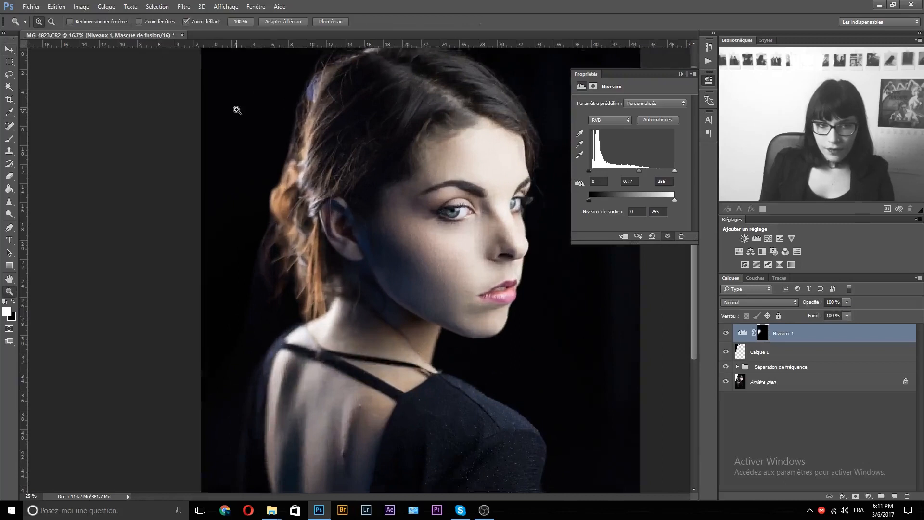
pyautogui.press('b')
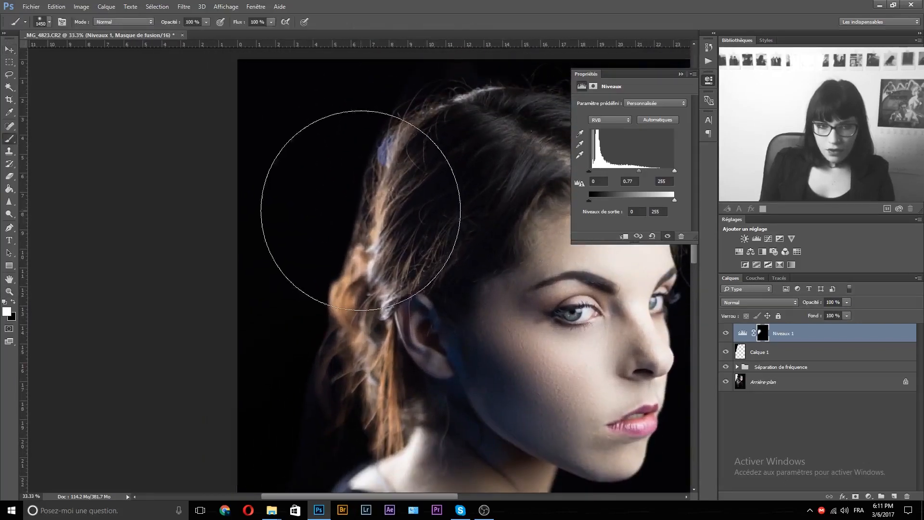
pyautogui.keyDown('alt'); pyautogui.rightClick(368, 197); pyautogui.keyUp('alt')
pyautogui.moveTo(368, 196); pyautogui.dragTo(320, 193)
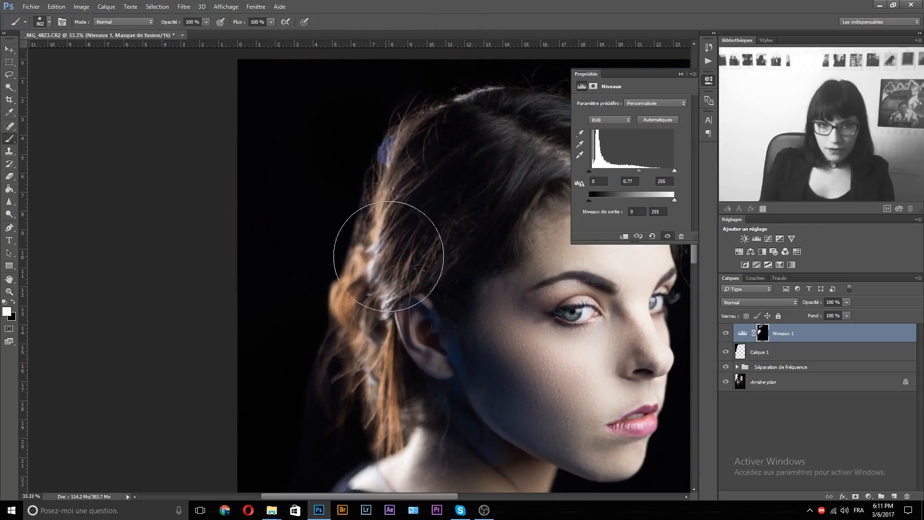
pyautogui.moveTo(378, 302); pyautogui.dragTo(401, 236)
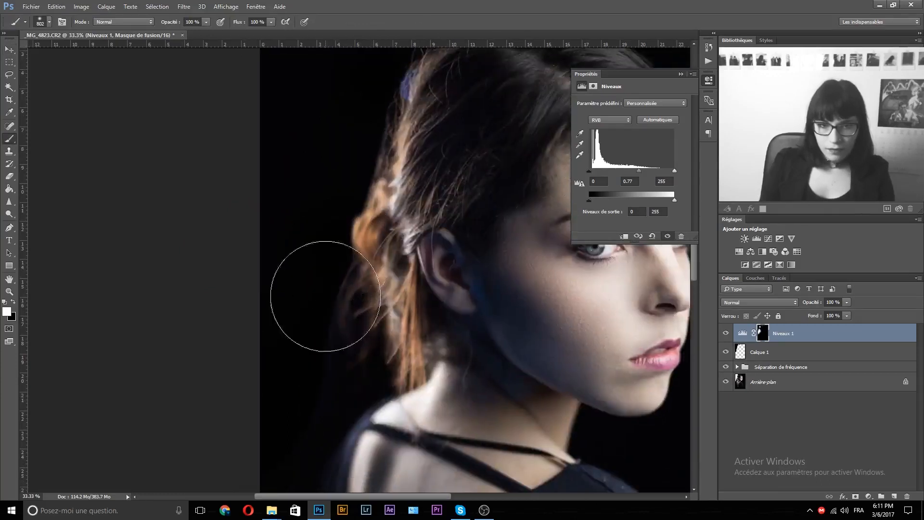
# - Compare the whole retouched portrait with the original by repeatedly isolating the Arrière-plan layer and restoring the others
pyautogui.press('z')
pyautogui.keyDown('alt'); pyautogui.click(571, 326); pyautogui.keyUp('alt')
pyautogui.hotkey('ctrl', '0')
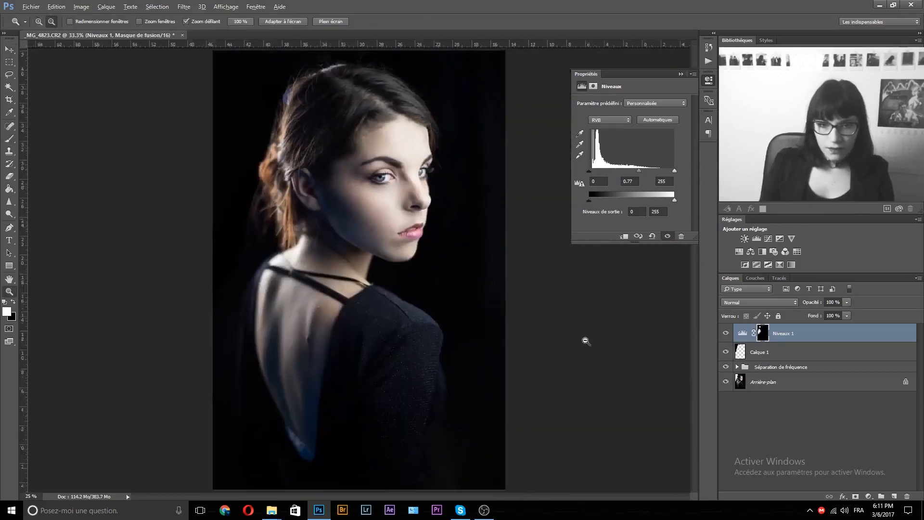
pyautogui.press('b')
pyautogui.keyDown('alt'); pyautogui.click(728, 382); pyautogui.keyUp('alt')
pyautogui.keyDown('alt'); pyautogui.click(727, 382); pyautogui.keyUp('alt')
pyautogui.keyDown('alt'); pyautogui.click(727, 382); pyautogui.keyUp('alt')
pyautogui.keyDown('alt'); pyautogui.click(727, 382); pyautogui.keyUp('alt')
pyautogui.keyDown('alt'); pyautogui.click(727, 382); pyautogui.keyUp('alt')
pyautogui.keyDown('alt'); pyautogui.click(727, 382); pyautogui.keyUp('alt')
pyautogui.keyDown('alt'); pyautogui.click(727, 382); pyautogui.keyUp('alt')
pyautogui.keyDown('alt'); pyautogui.click(726, 382); pyautogui.keyUp('alt')
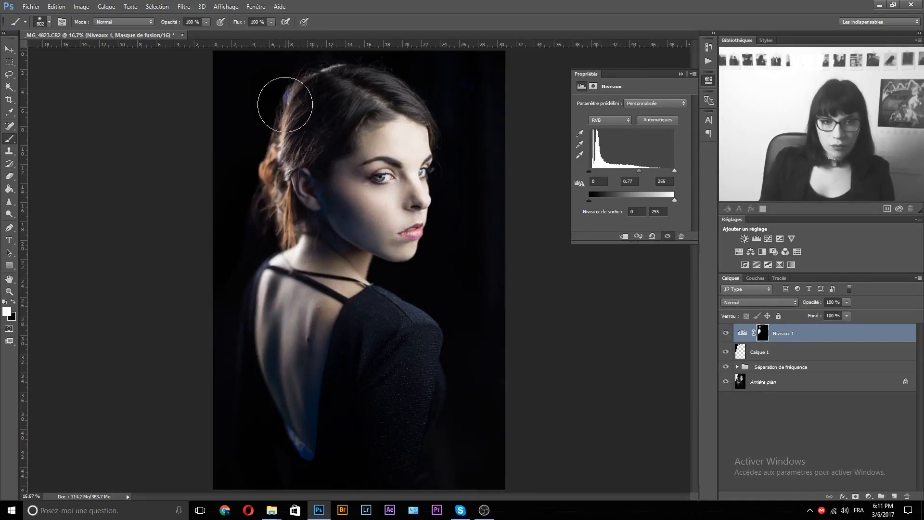
# - Examine the ponytail edge and the lowest point of the open back up close, and compare the portrait with the original again
pyautogui.keyDown('ctrl'); pyautogui.click(267, 102); pyautogui.keyUp('ctrl')
pyautogui.moveTo(285, 180); pyautogui.dragTo(339, 200)
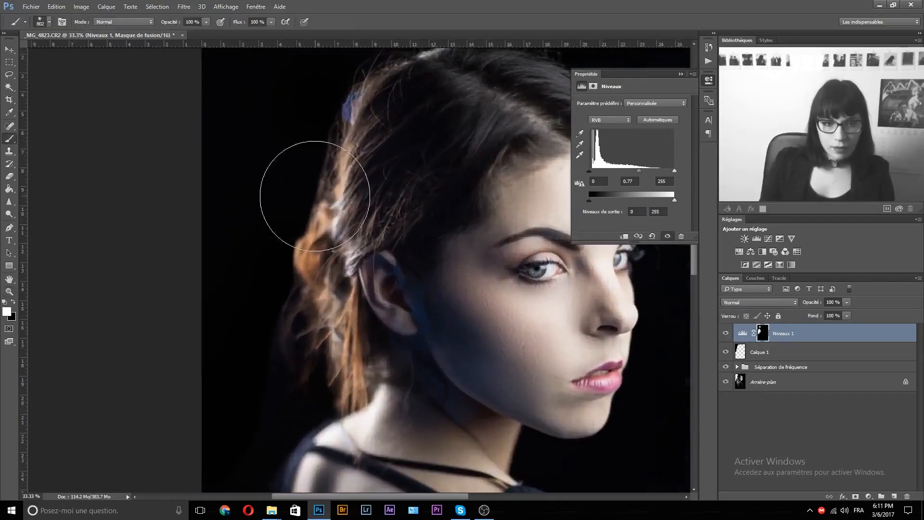
pyautogui.keyDown('ctrl'); pyautogui.click(291, 215); pyautogui.keyUp('ctrl')
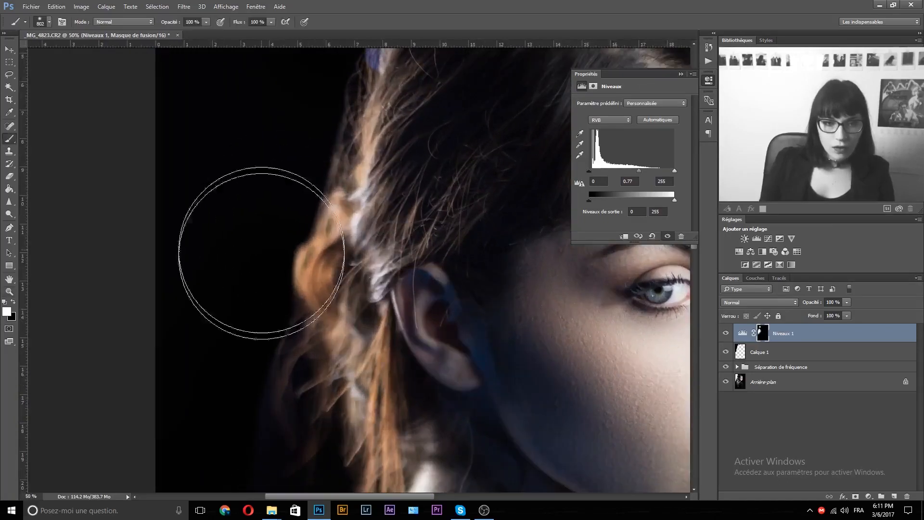
pyautogui.keyDown('alt'); pyautogui.click(388, 284); pyautogui.keyUp('alt')
pyautogui.keyDown('alt'); pyautogui.click(387, 283); pyautogui.keyUp('alt')
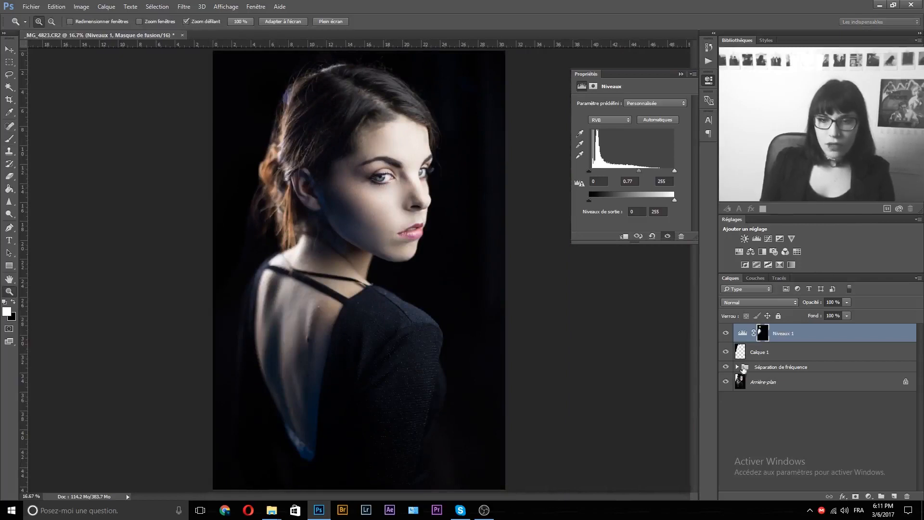
pyautogui.keyDown('alt'); pyautogui.click(727, 385); pyautogui.keyUp('alt')
pyautogui.keyDown('alt'); pyautogui.click(727, 385); pyautogui.keyUp('alt')
pyautogui.keyDown('alt'); pyautogui.click(726, 385); pyautogui.keyUp('alt')
pyautogui.keyDown('alt'); pyautogui.click(727, 385); pyautogui.keyUp('alt')
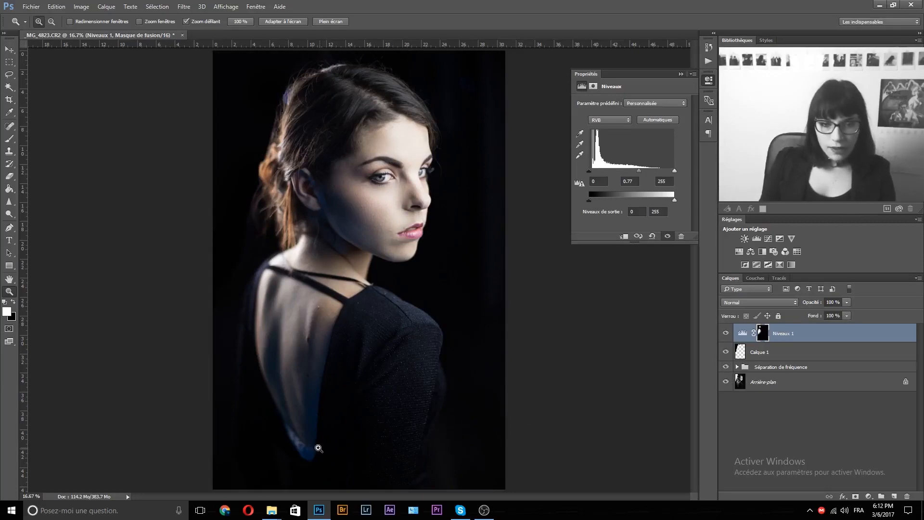
pyautogui.keyDown('ctrl'); pyautogui.click(312, 449); pyautogui.keyUp('ctrl')
pyautogui.moveTo(314, 465); pyautogui.dragTo(371, 419)
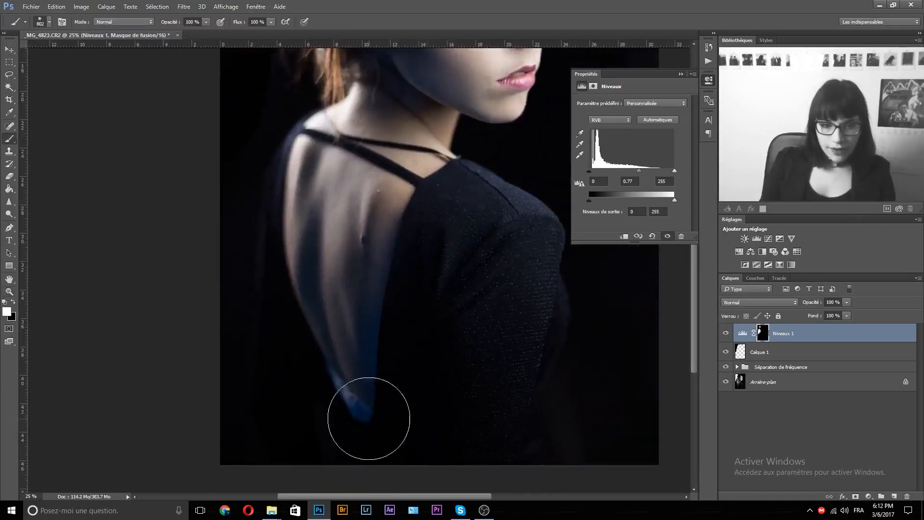
pyautogui.keyDown('ctrl'); pyautogui.click(368, 395); pyautogui.keyUp('ctrl')
pyautogui.press('b')
# - Group the Calque 1 and Niveaux 1 layers together and name the group Restore_Softbox
pyautogui.click(765, 355)
pyautogui.keyDown('shift'); pyautogui.click(832, 339); pyautogui.keyUp('shift')
pyautogui.moveTo(856, 346); pyautogui.dragTo(882, 495)
pyautogui.doubleClick(771, 329)
pyautogui.write('Restore_So')
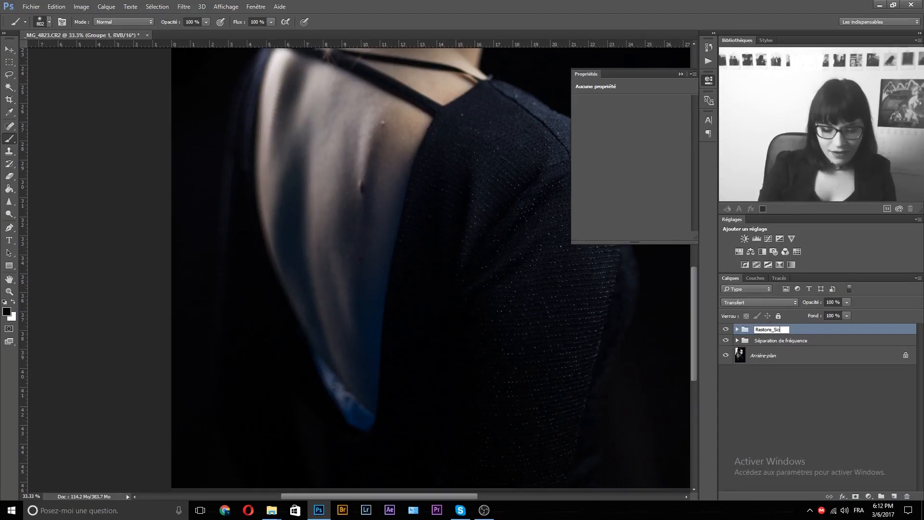
pyautogui.write('ftbox')
pyautogui.press('Return')
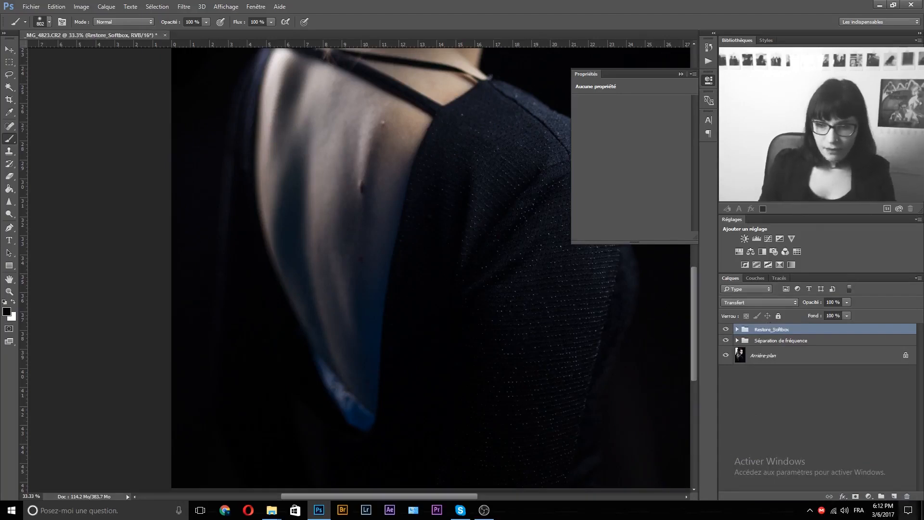
# - Create a new layer above the Restore_Softbox group and set the Clone Stamp to sample Actif et inférieurs
pyautogui.click(894, 496)
pyautogui.press('s')
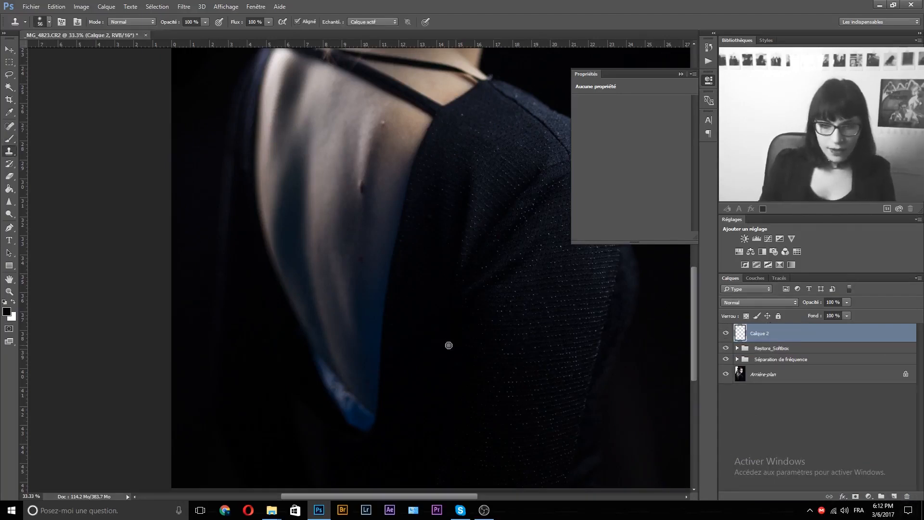
pyautogui.click(364, 21)
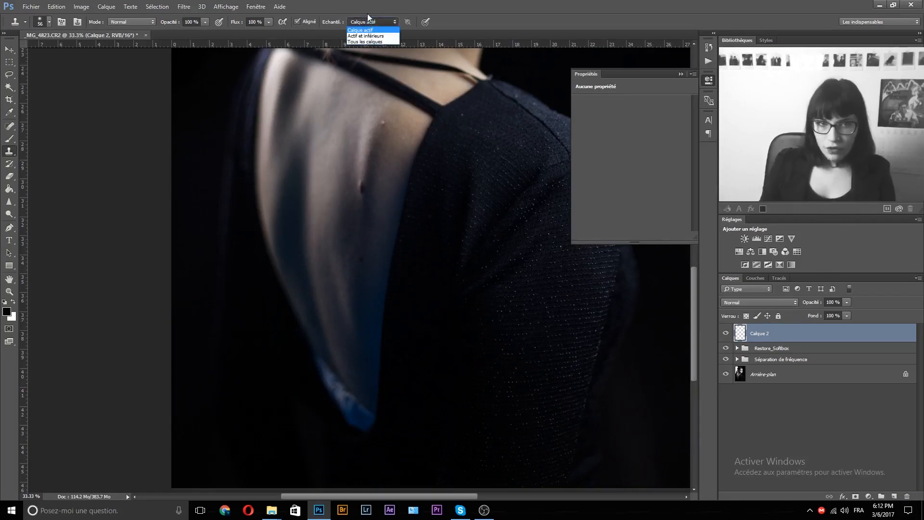
pyautogui.click(366, 36)
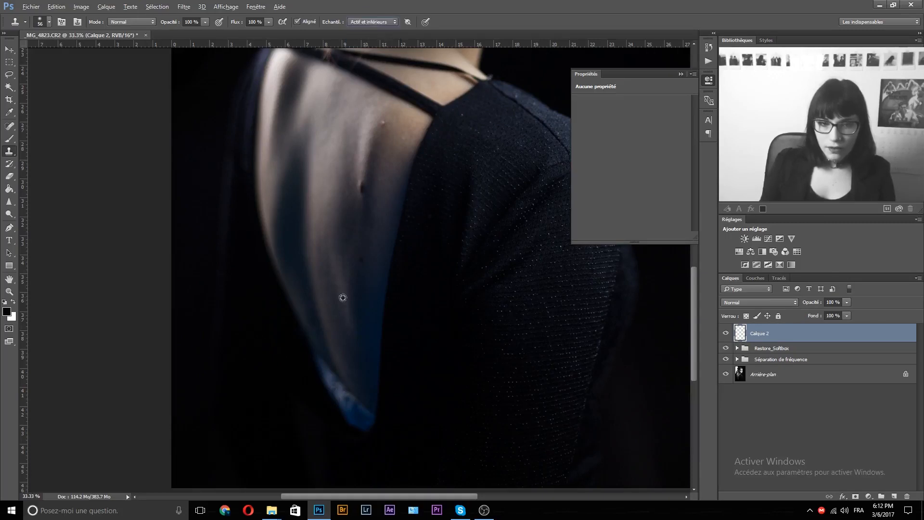
# - Clone nearby tones over the bright blue fabric at the lowest point of the open back on Calque 2
pyautogui.press('z')
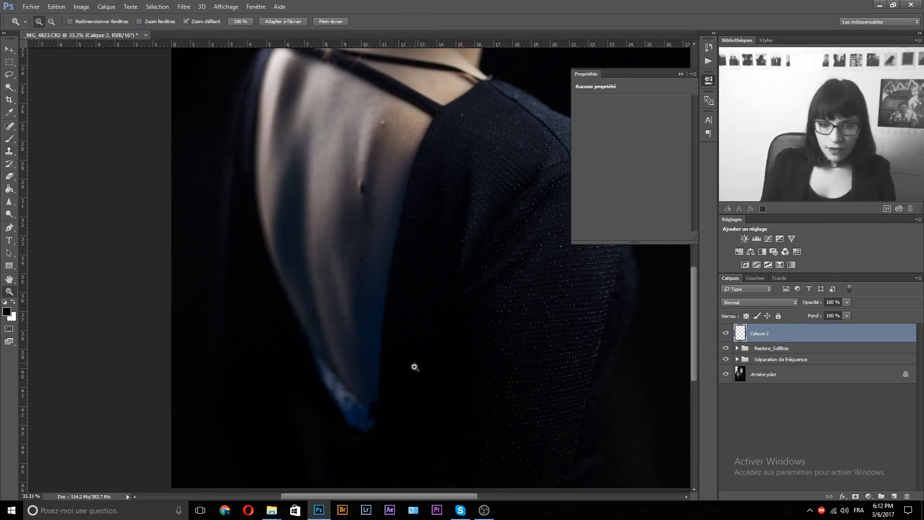
pyautogui.click(357, 409)
pyautogui.moveTo(397, 390)
pyautogui.mouseDown()
pyautogui.moveTo(430, 359)
pyautogui.moveTo(394, 384)
pyautogui.moveTo(386, 342)
pyautogui.moveTo(372, 345)
pyautogui.moveTo(369, 334)
pyautogui.moveTo(375, 371)
pyautogui.mouseUp()
pyautogui.hotkey('alt', 's')
pyautogui.press('alt')
pyautogui.keyDown('alt'); pyautogui.click(405, 319); pyautogui.keyUp('alt')
pyautogui.keyDown('alt'); pyautogui.click(357, 293); pyautogui.keyUp('alt')
pyautogui.hotkey('ctrl', 'alt', 'z')
pyautogui.keyDown('alt'); pyautogui.click(353, 293); pyautogui.keyUp('alt')
pyautogui.click(369, 341)
pyautogui.click(366, 343)
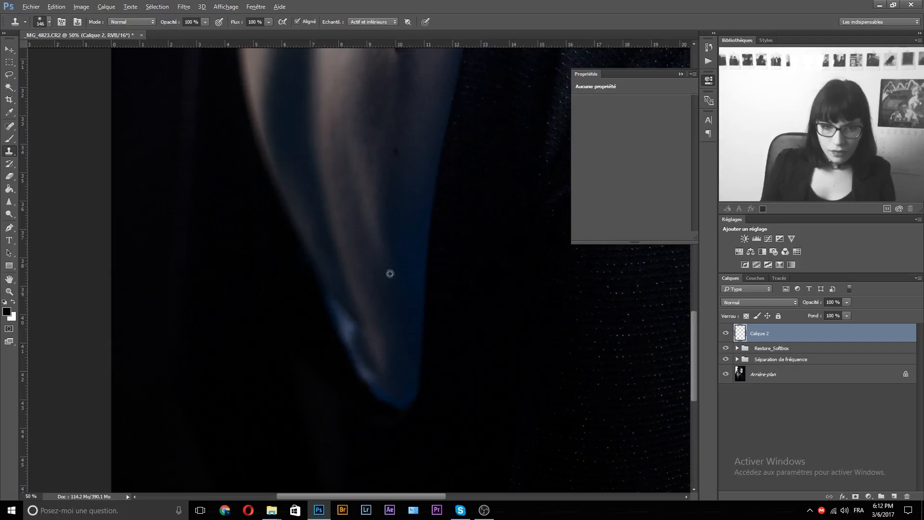
# - Clone the clean back edge from higher up over the bright fabric patch along the lower-left edge of the open back
pyautogui.keyDown('alt'); pyautogui.click(333, 260); pyautogui.keyUp('alt')
pyautogui.moveTo(342, 311)
pyautogui.mouseDown()
pyautogui.moveTo(351, 340)
pyautogui.moveTo(338, 319)
pyautogui.moveTo(371, 379)
pyautogui.mouseUp()
pyautogui.keyDown('alt'); pyautogui.click(308, 189); pyautogui.keyUp('alt')
pyautogui.click(351, 346)
# - Erase the excess cloning along the lower-left edge of the open back with a 242-pixel Eraser
pyautogui.press('z')
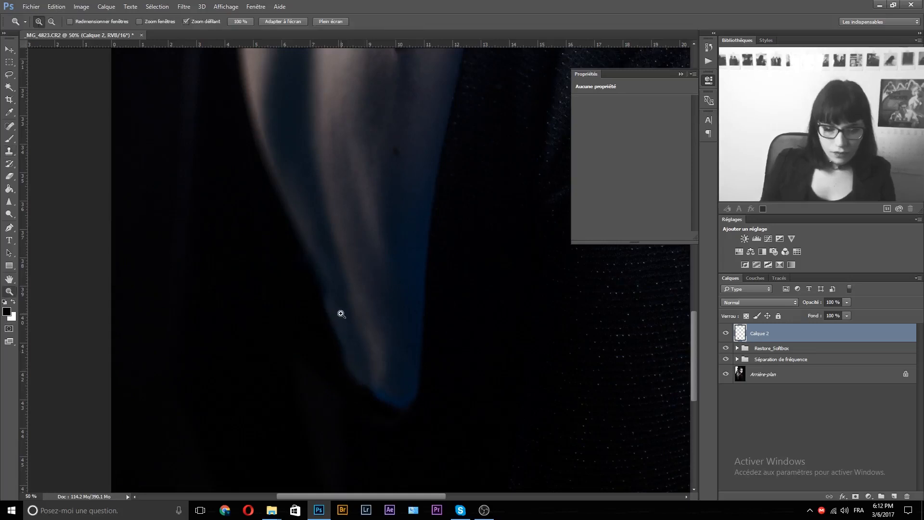
pyautogui.press('e')
pyautogui.moveTo(361, 307); pyautogui.dragTo(51, 299)
pyautogui.moveTo(377, 336); pyautogui.dragTo(317, 332)
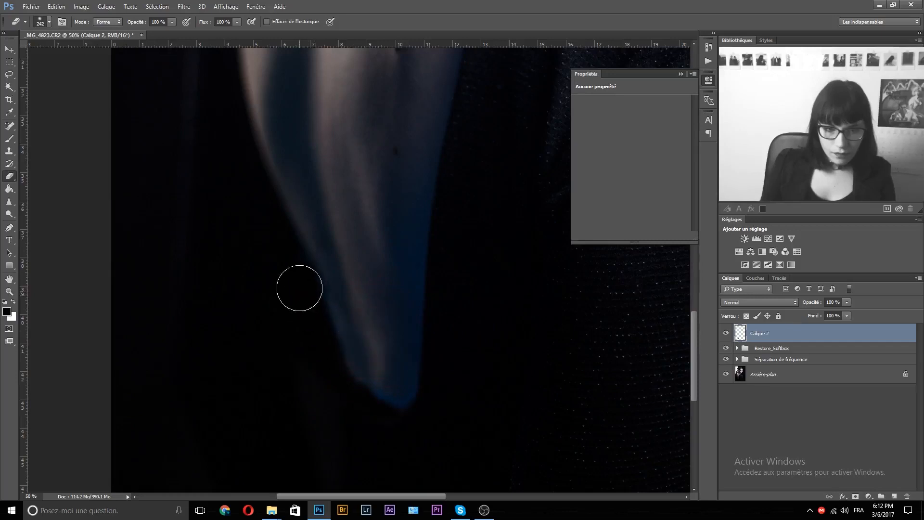
# - Clone over the remaining uneven spots on the lower-left edge of the open back with a 70-pixel Clone Stamp
pyautogui.press('s')
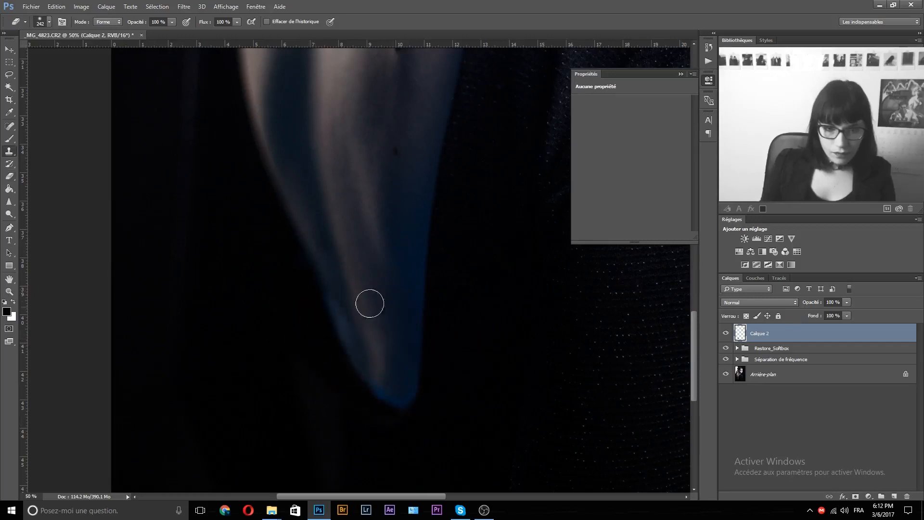
pyautogui.moveTo(337, 307); pyautogui.dragTo(318, 306)
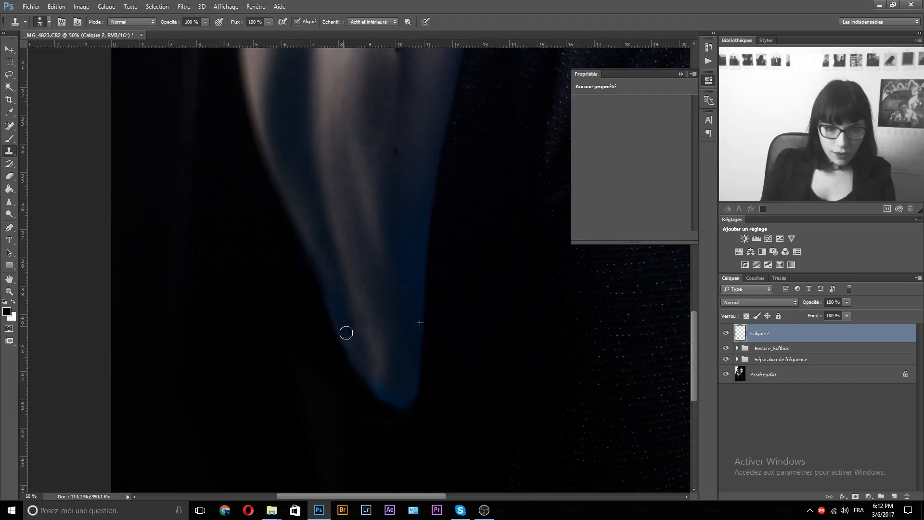
pyautogui.moveTo(346, 329)
pyautogui.mouseDown()
pyautogui.moveTo(346, 321)
pyautogui.moveTo(361, 358)
pyautogui.mouseUp()
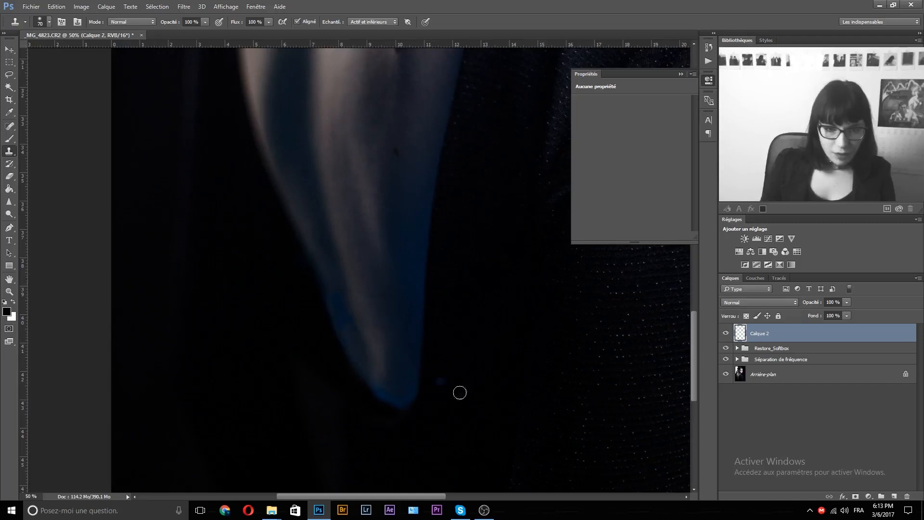
# - Paint black along the lower-left edge and tip of the open back with a 34-pixel brush to smooth the neckline
pyautogui.press('z')
pyautogui.keyDown('alt'); pyautogui.click(435, 260); pyautogui.keyUp('alt')
pyautogui.keyDown('alt'); pyautogui.click(435, 260); pyautogui.keyUp('alt')
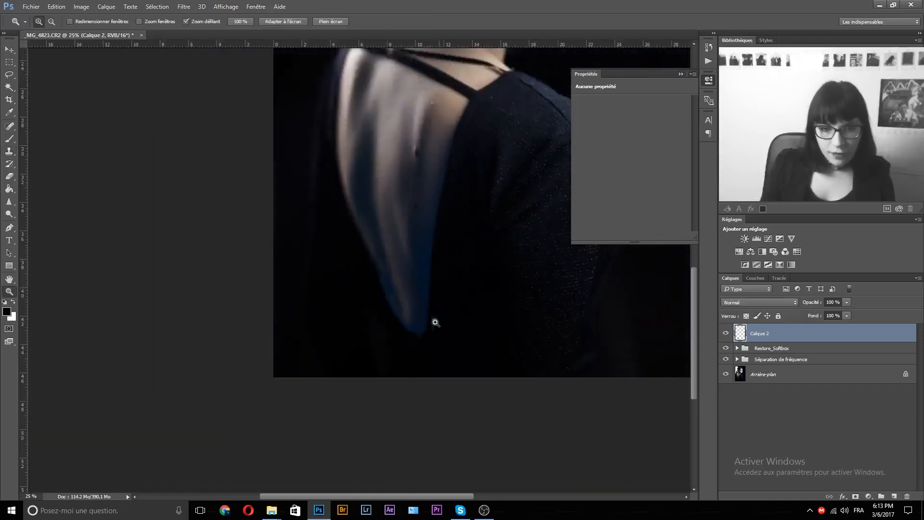
pyautogui.click(435, 323)
pyautogui.click(409, 310)
pyautogui.press('s')
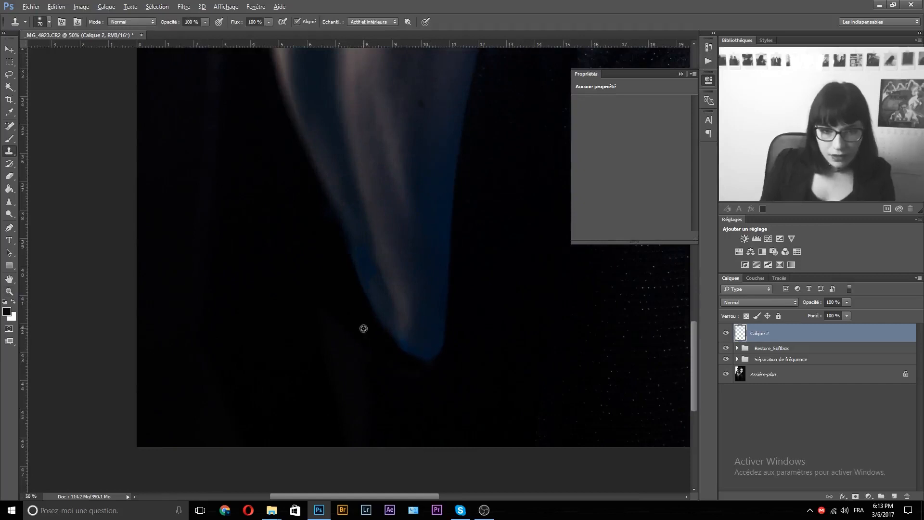
pyautogui.press('b')
pyautogui.moveTo(344, 268)
pyautogui.mouseDown()
pyautogui.moveTo(273, 264)
pyautogui.moveTo(351, 240)
pyautogui.mouseUp()
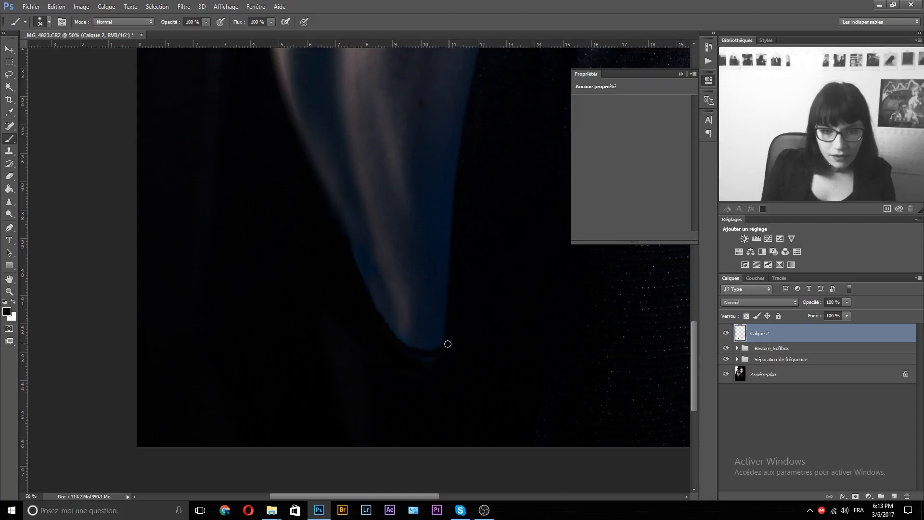
pyautogui.press('z')
pyautogui.keyDown('alt'); pyautogui.click(444, 187); pyautogui.keyUp('alt')
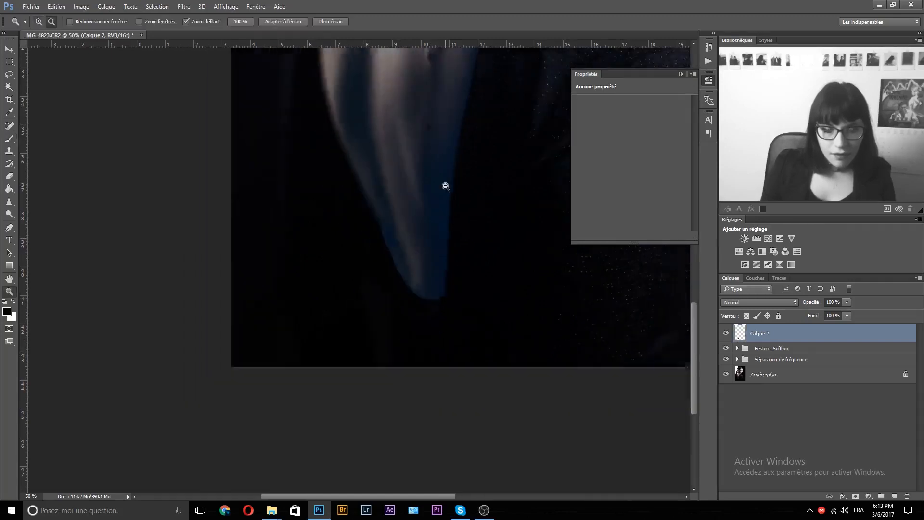
pyautogui.keyDown('alt'); pyautogui.click(445, 187); pyautogui.keyUp('alt')
pyautogui.click(447, 250)
pyautogui.click(447, 251)
pyautogui.press('b')
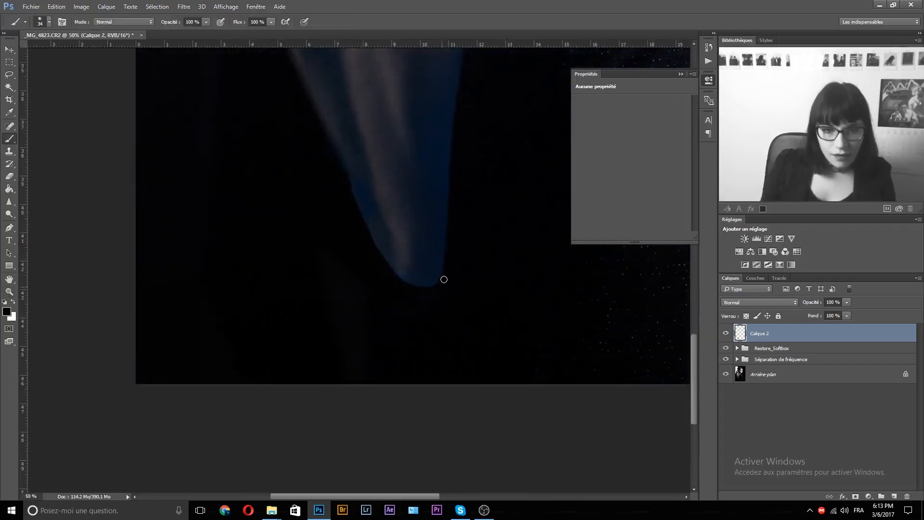
# - Compare the whole portrait with the Calque 2 retouching hidden and shown
pyautogui.scroll(-3, 471, 188)
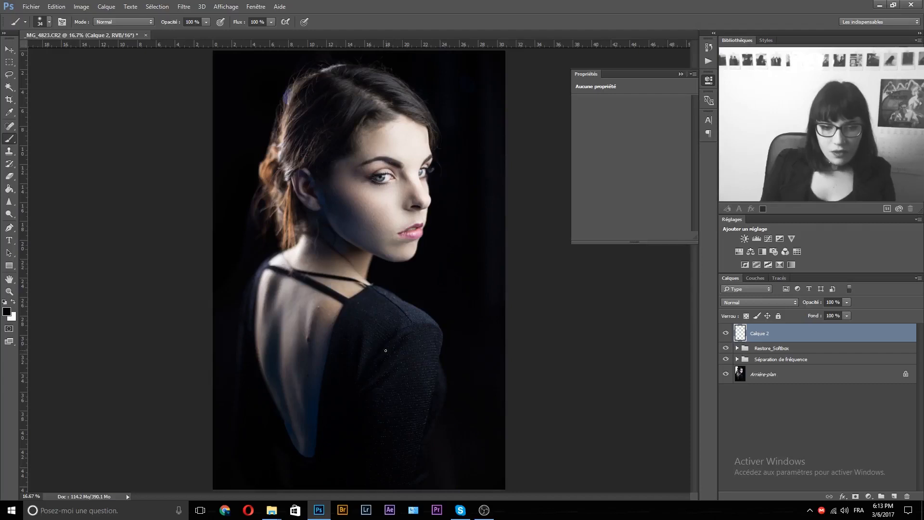
pyautogui.click(726, 334)
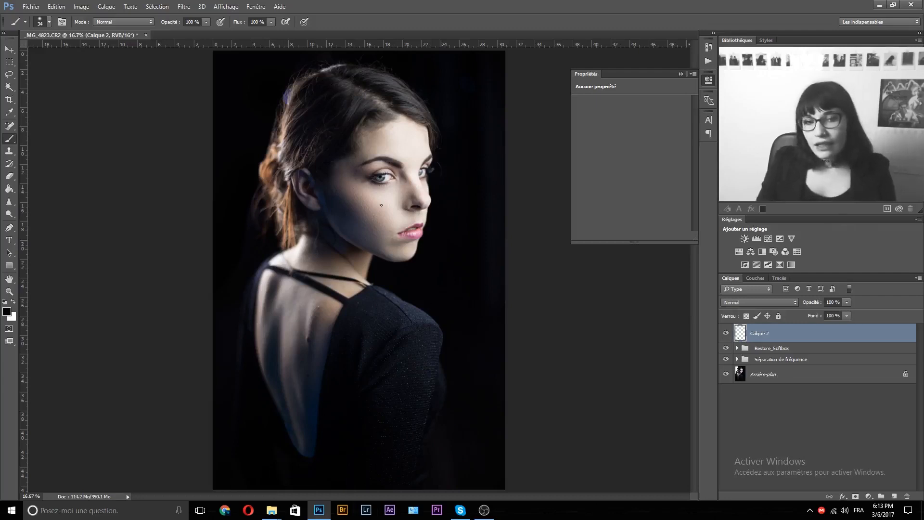
pyautogui.hotkey('ctrl', '-')
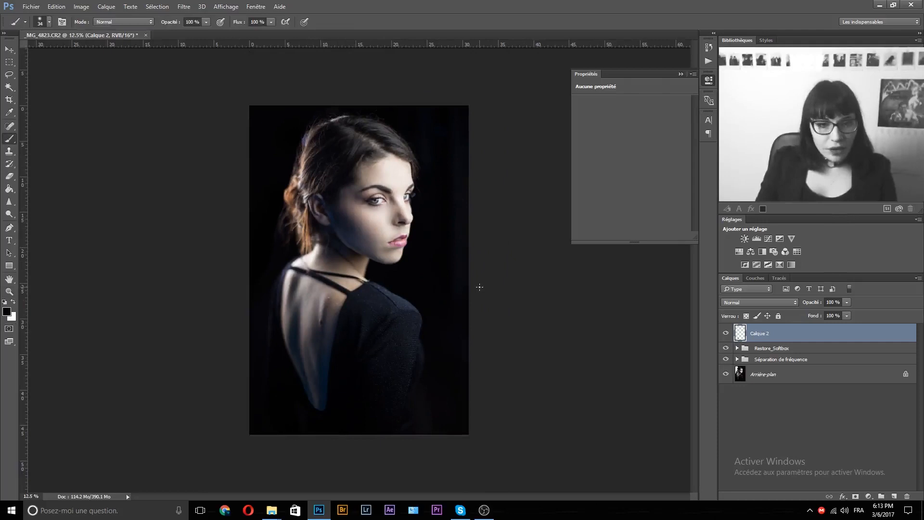
pyautogui.hotkey('ctrl', '+')
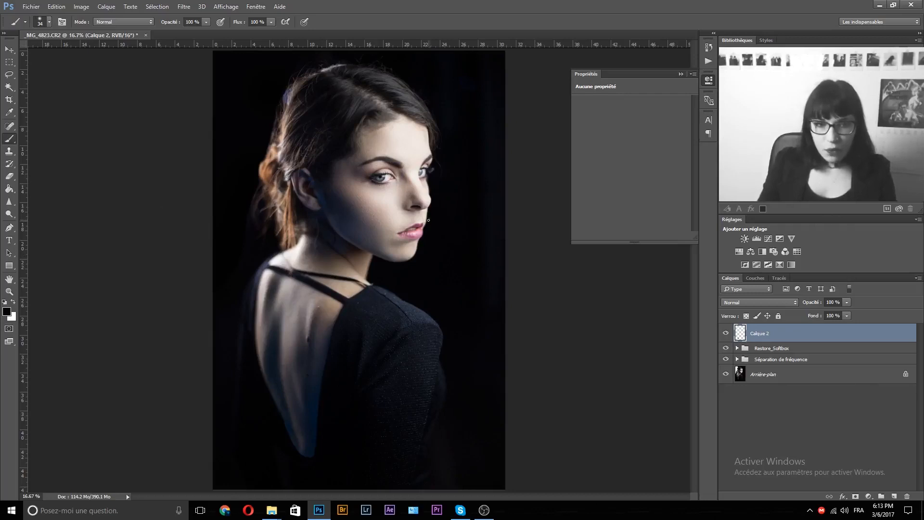
# - Create a new layer and clone clean skin over the small pimple on the upper back below the dress strap
pyautogui.press('z')
pyautogui.moveTo(316, 311); pyautogui.dragTo(365, 311)
pyautogui.press('s')
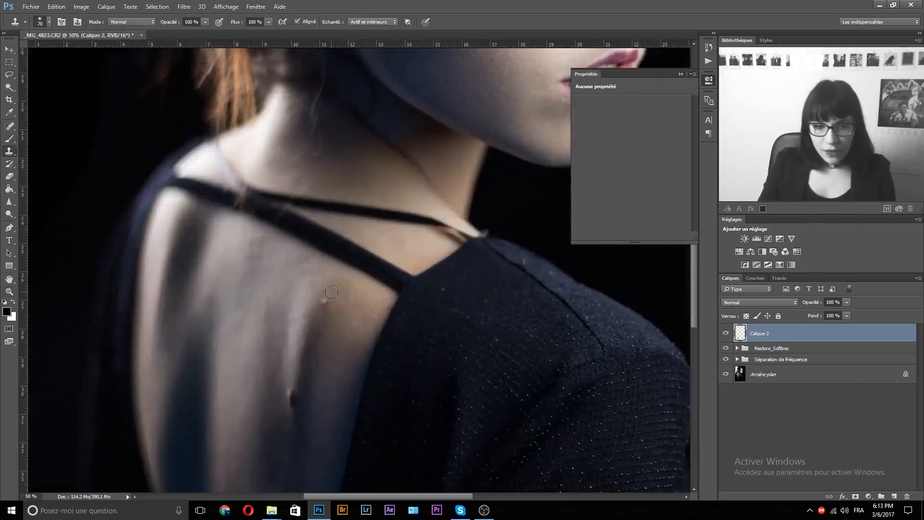
pyautogui.press('alt')
pyautogui.click(893, 496)
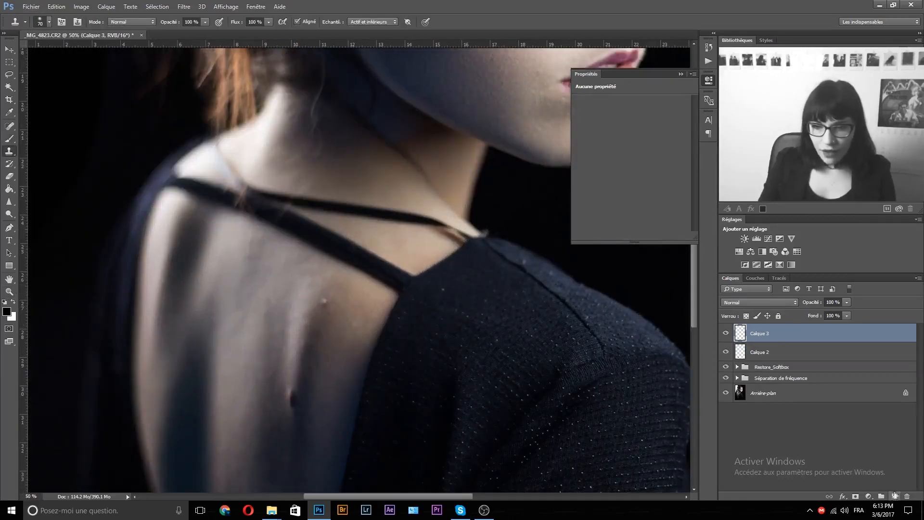
pyautogui.keyDown('alt'); pyautogui.click(336, 288); pyautogui.keyUp('alt')
pyautogui.click(325, 302)
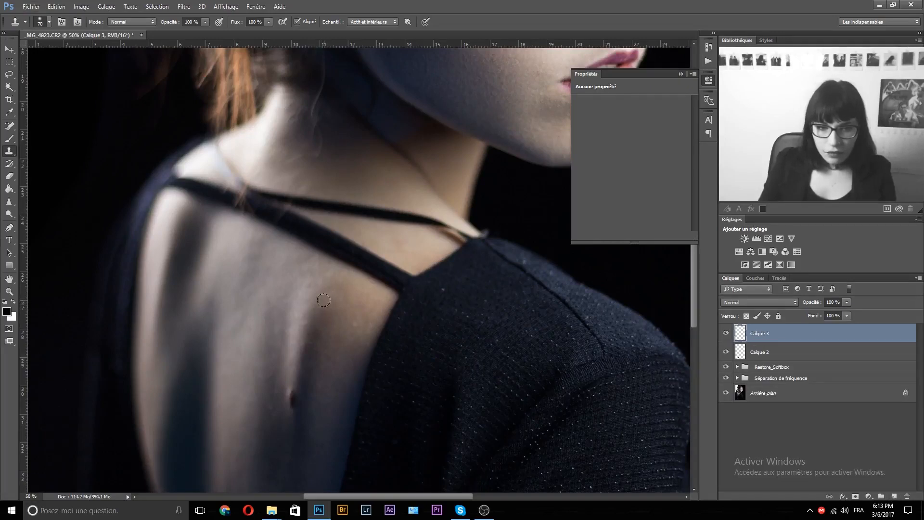
pyautogui.hotkey('ctrl', '0')
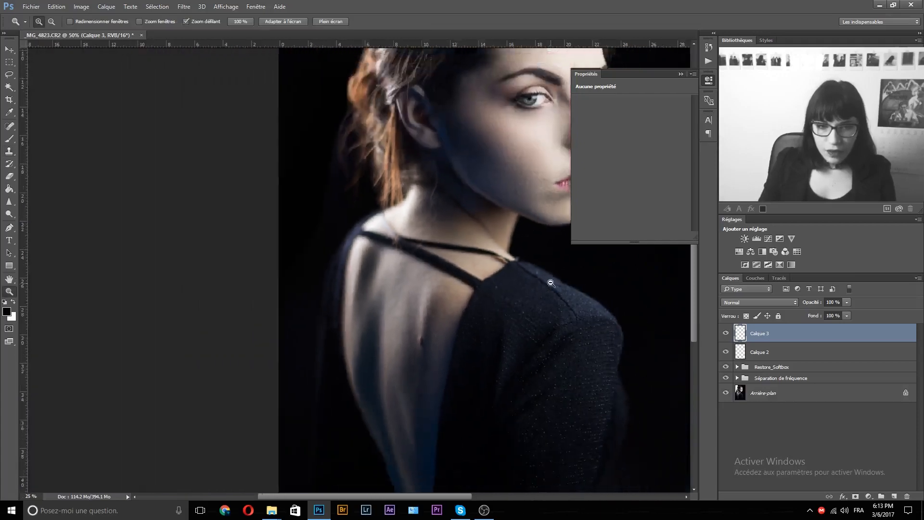
# - Rename the Calque 2 layer restore_soutiengorge and the Calque 3 layer restore_bouton
pyautogui.doubleClick(769, 352)
pyautogui.write('restore_b')
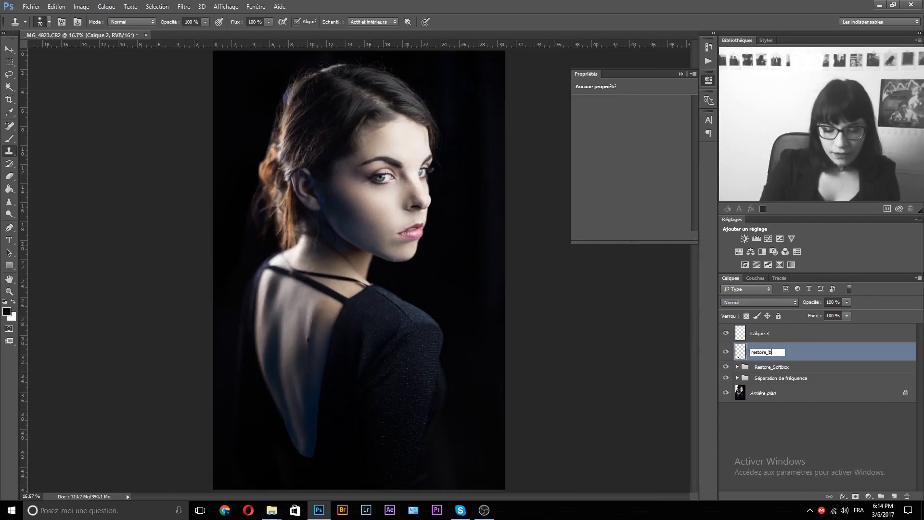
pyautogui.write('outiengorge')
pyautogui.press('Return')
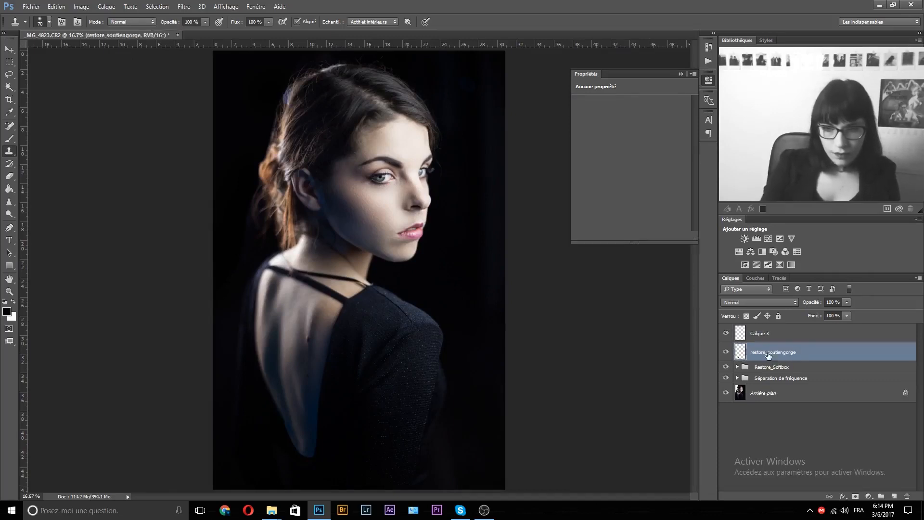
pyautogui.doubleClick(769, 334)
pyautogui.write('re')
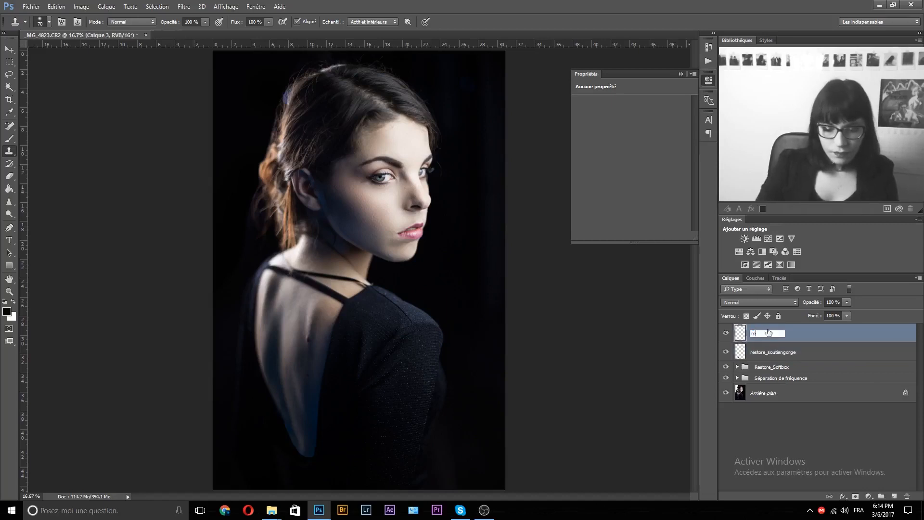
pyautogui.write('store_bouton')
pyautogui.press('Return')
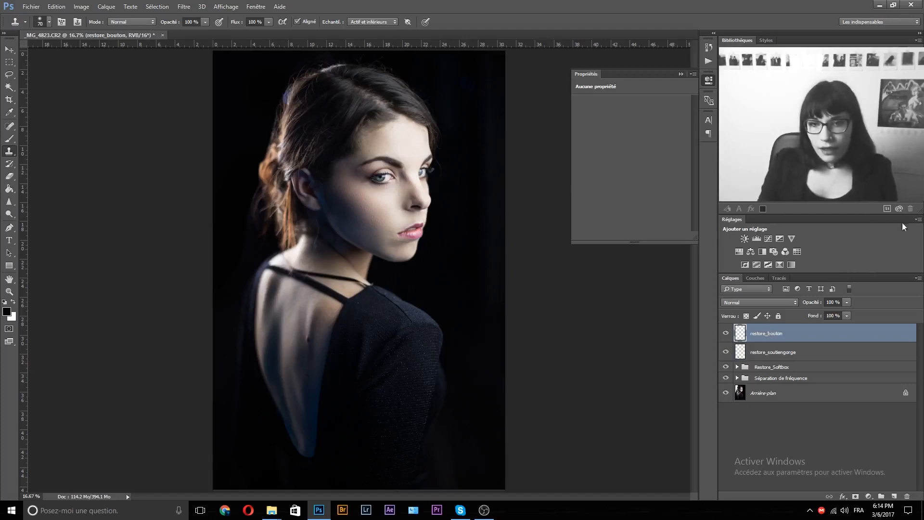
# - Add a Curves adjustment layer and shape its Rouge channel with points at input 75, output 62 and input 168, output 190
pyautogui.click(769, 239)
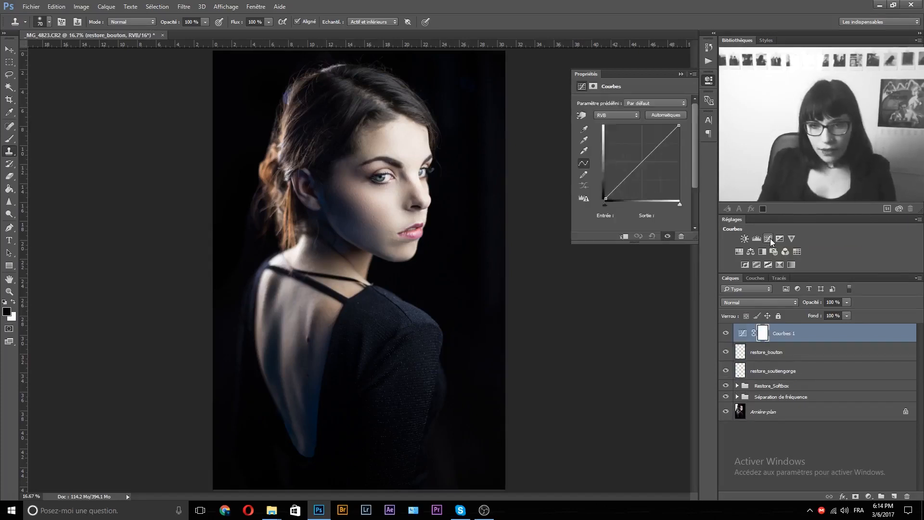
pyautogui.click(628, 116)
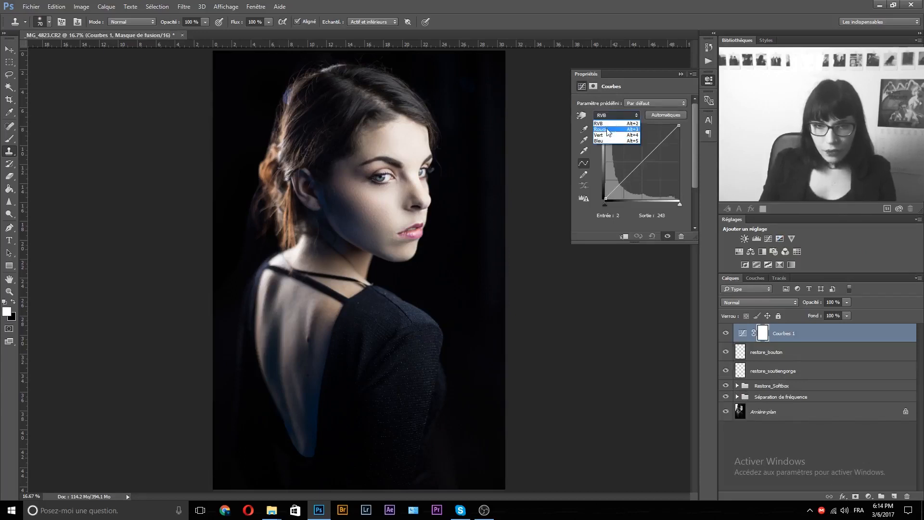
pyautogui.click(608, 130)
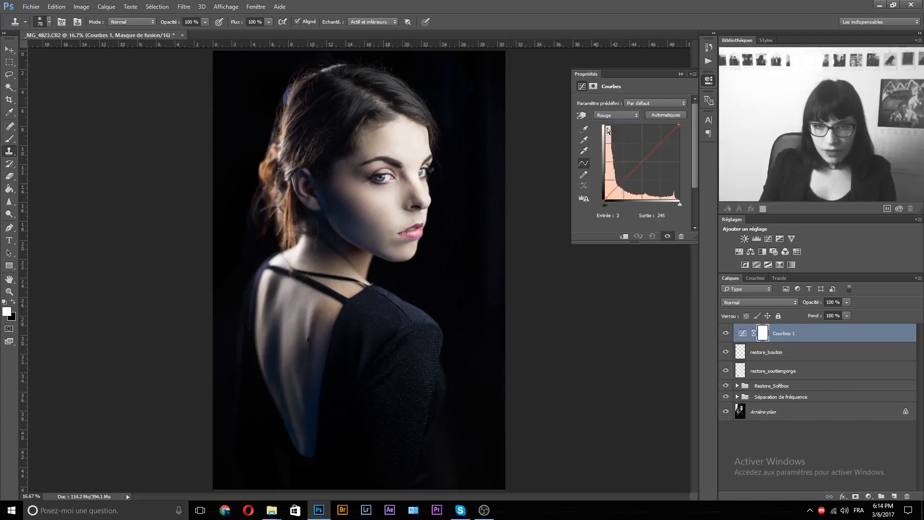
pyautogui.click(628, 181)
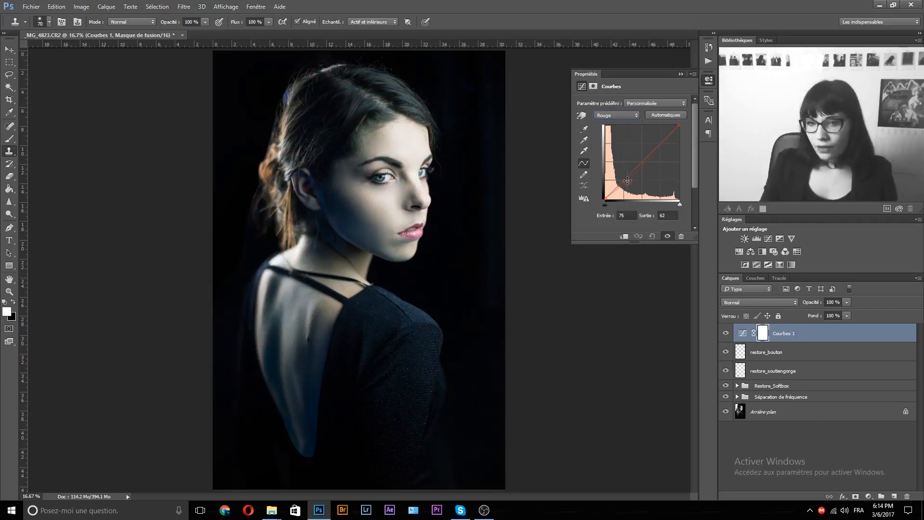
pyautogui.click(654, 144)
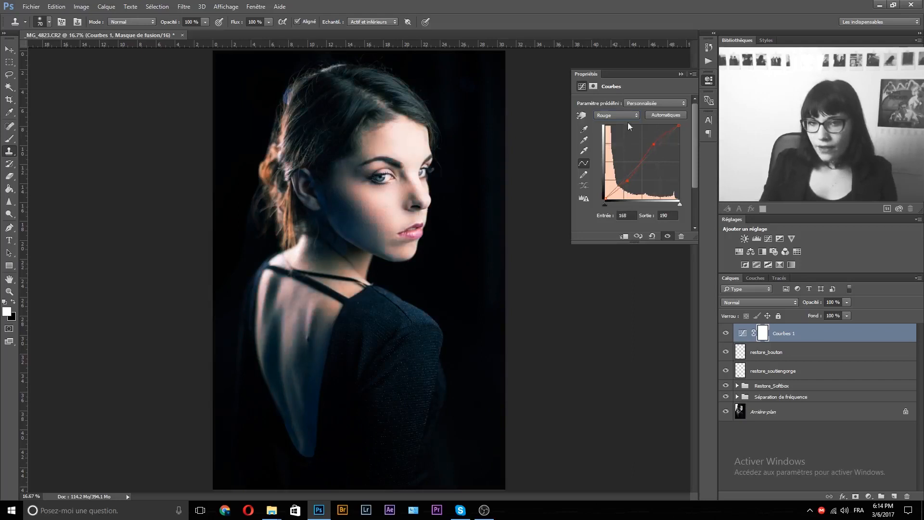
# - Shape the Vert channel of the Curves adjustment with points at input 74, output 70 and input 174, output 187
pyautogui.click(611, 116)
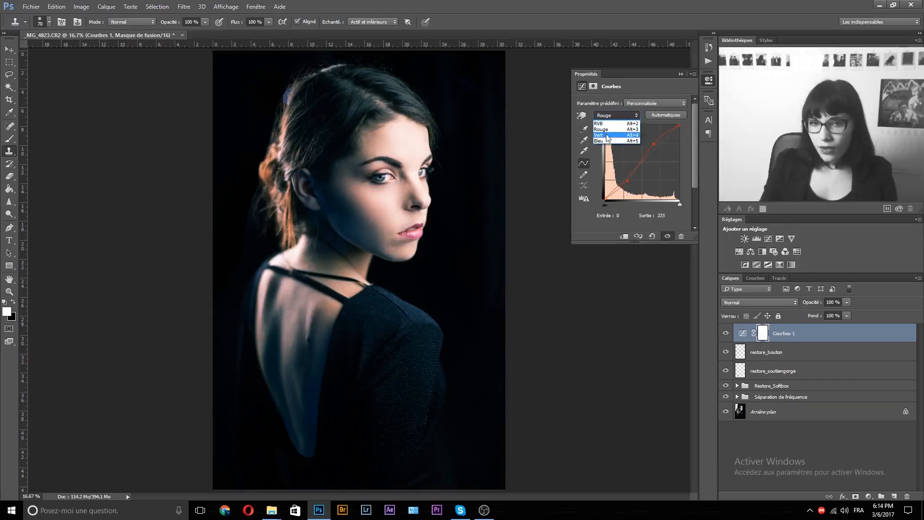
pyautogui.click(607, 136)
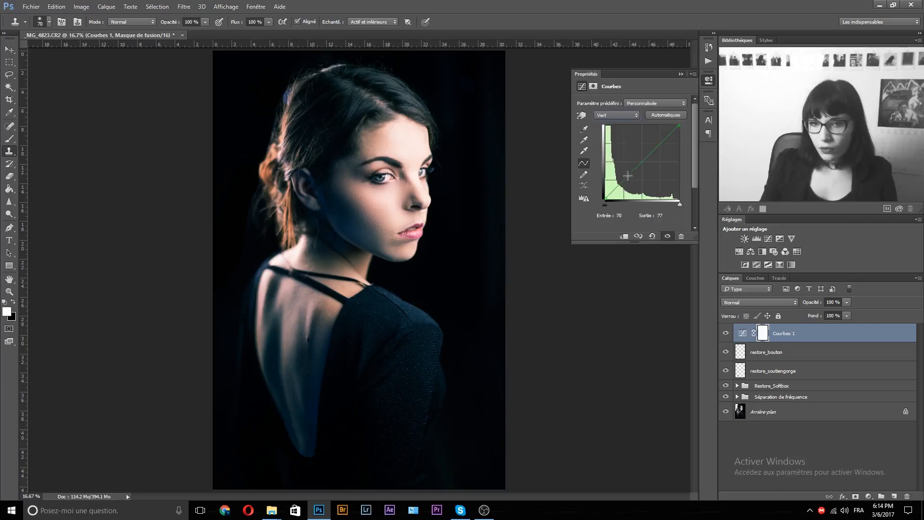
pyautogui.click(627, 178)
pyautogui.moveTo(658, 144); pyautogui.dragTo(655, 144)
pyautogui.moveTo(627, 179); pyautogui.dragTo(627, 178)
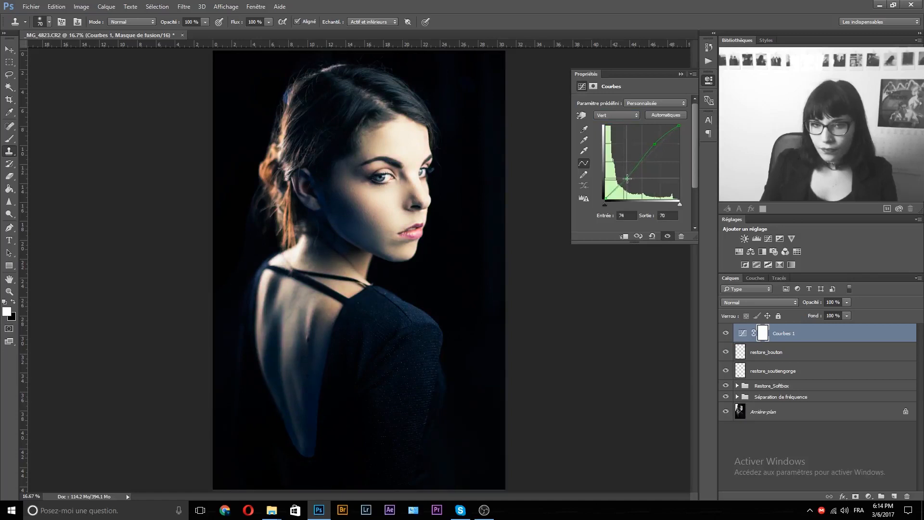
pyautogui.moveTo(655, 143); pyautogui.dragTo(657, 146)
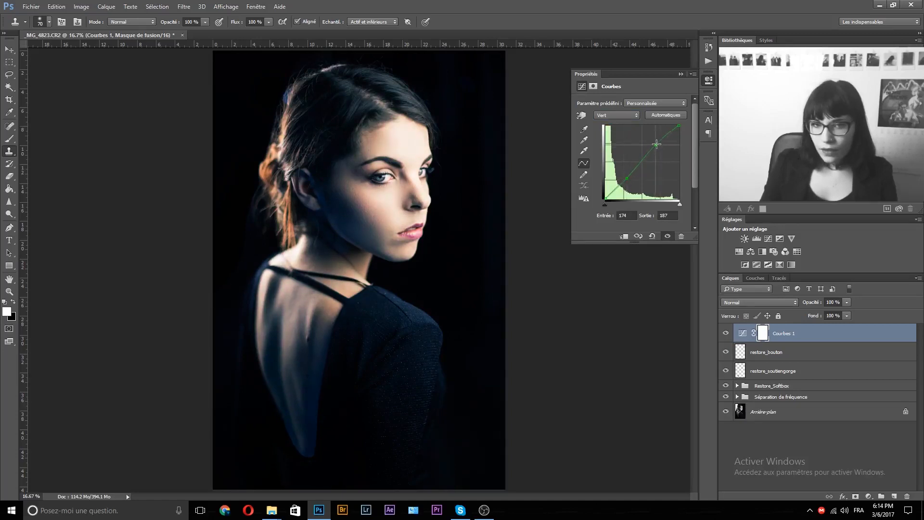
# - Move the upper point of the Rouge channel curve to input 170, output 185
pyautogui.click(620, 116)
pyautogui.click(619, 127)
pyautogui.moveTo(656, 144); pyautogui.dragTo(654, 145)
pyautogui.click(601, 117)
pyautogui.click(600, 117)
# - Compare the portrait with the Courbes 1 color grading hidden and shown
pyautogui.click(728, 333)
pyautogui.click(727, 333)
pyautogui.click(727, 333)
pyautogui.click(727, 333)
pyautogui.click(727, 334)
pyautogui.click(727, 333)
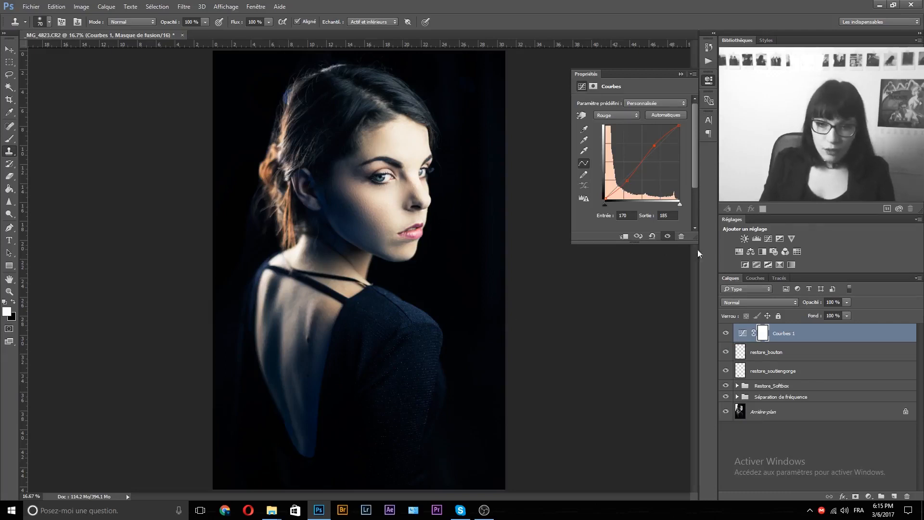
# - Add a Black & White adjustment layer with Rouges -11, Jaunes 95, Verts 111, Cyans 21, Bleus 43 and Magentas 43
pyautogui.click(762, 251)
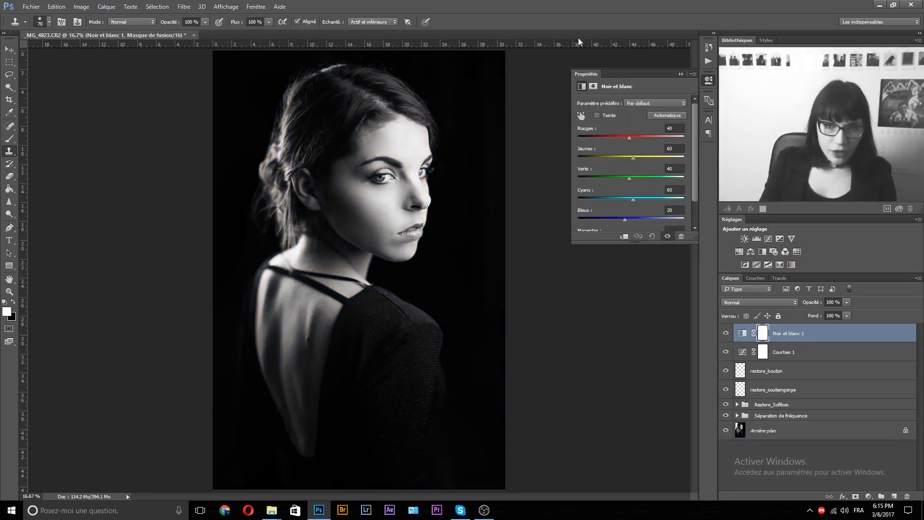
pyautogui.moveTo(631, 139); pyautogui.dragTo(641, 156)
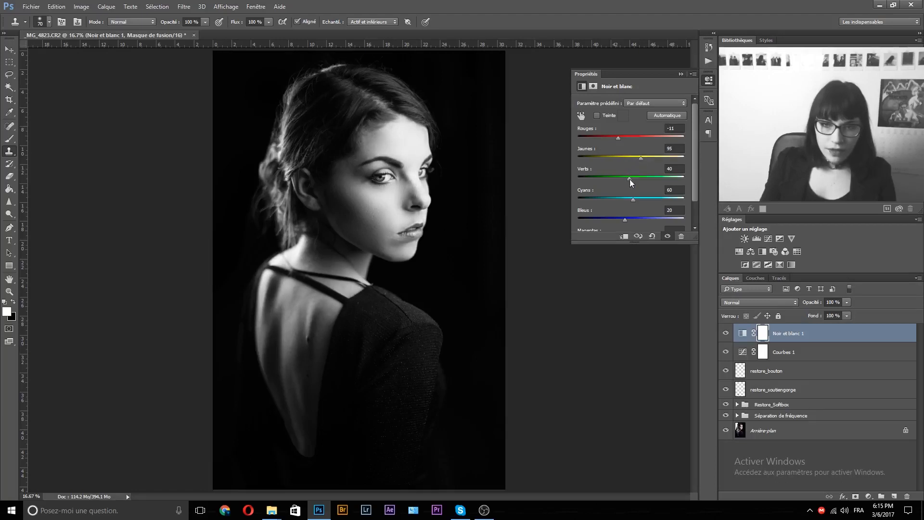
pyautogui.moveTo(633, 199); pyautogui.dragTo(626, 224)
pyautogui.scroll(-2, 580, 203)
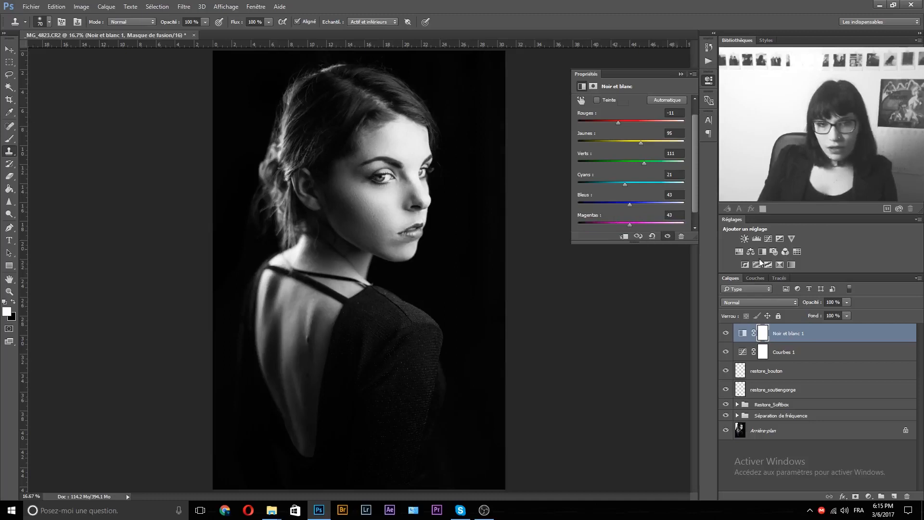
# - Hide the Noir et blanc 1 layer and add a Hue/Saturation adjustment layer directly above Courbes 1
pyautogui.click(802, 352)
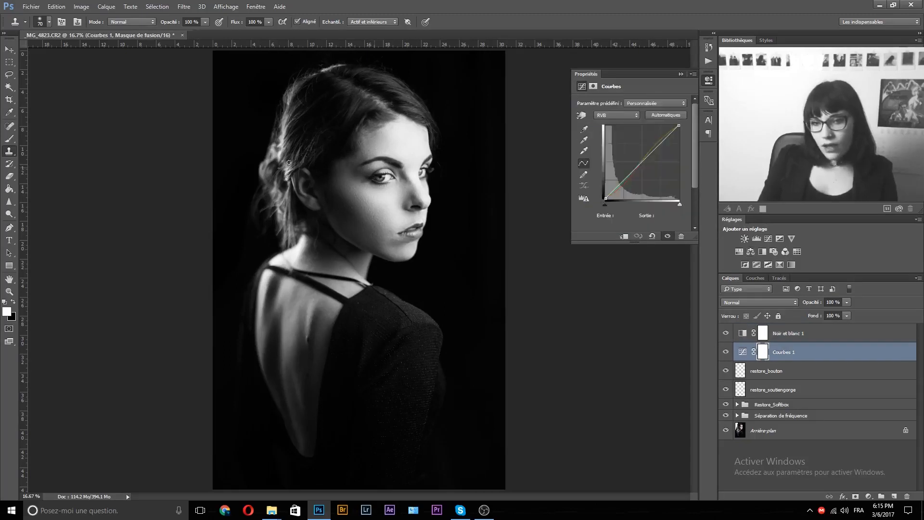
pyautogui.keyDown('ctrl'); pyautogui.click(421, 225); pyautogui.keyUp('ctrl')
pyautogui.keyDown('ctrl'); pyautogui.click(422, 224); pyautogui.keyUp('ctrl')
pyautogui.keyDown('ctrl'); pyautogui.click(423, 225); pyautogui.keyUp('ctrl')
pyautogui.moveTo(397, 168); pyautogui.dragTo(409, 190)
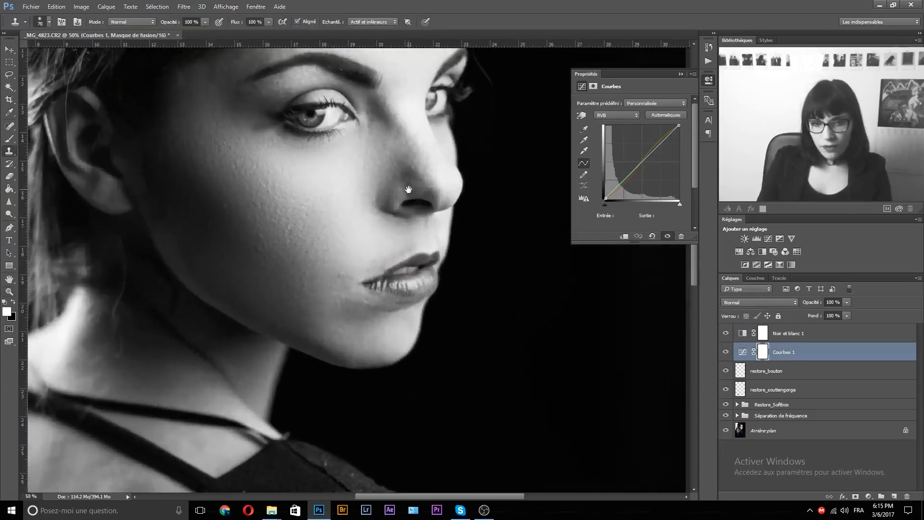
pyautogui.click(726, 333)
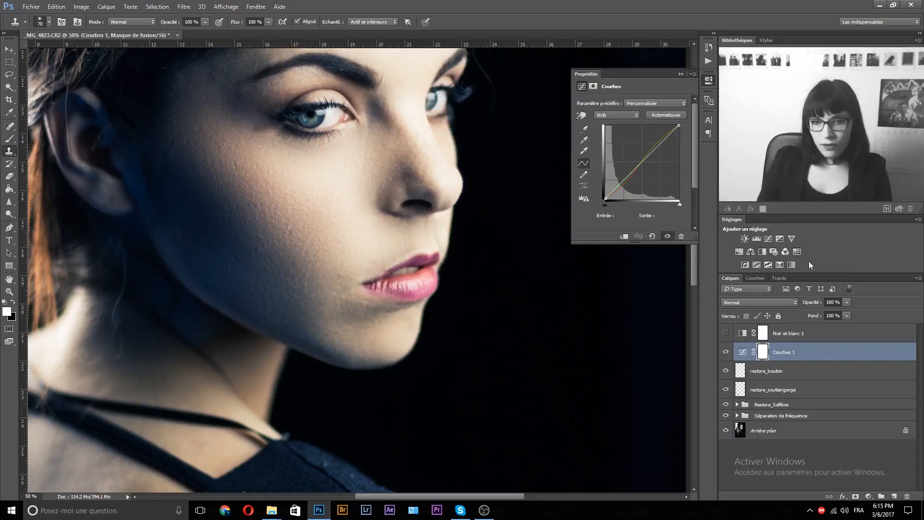
pyautogui.click(739, 251)
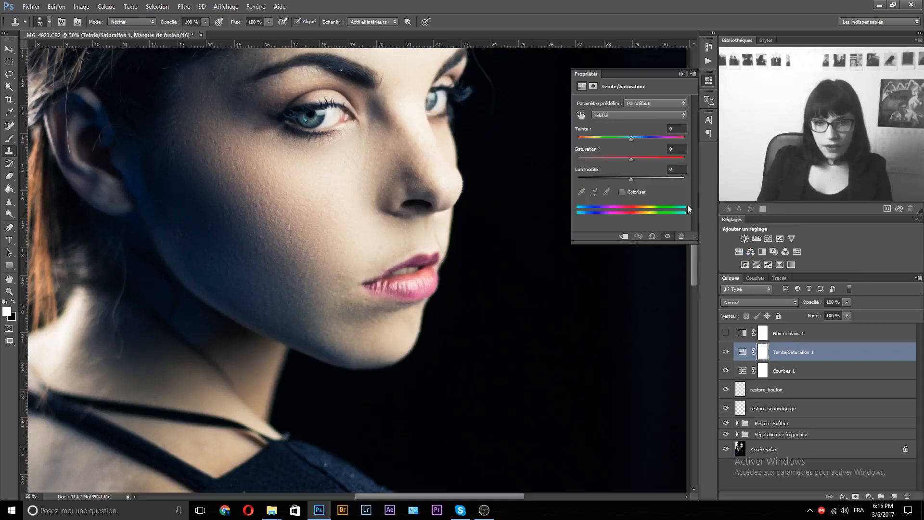
# - Starting from the Magentas range, sample the lower lip color and set its saturation to -25 and luminosity to -32
pyautogui.click(615, 113)
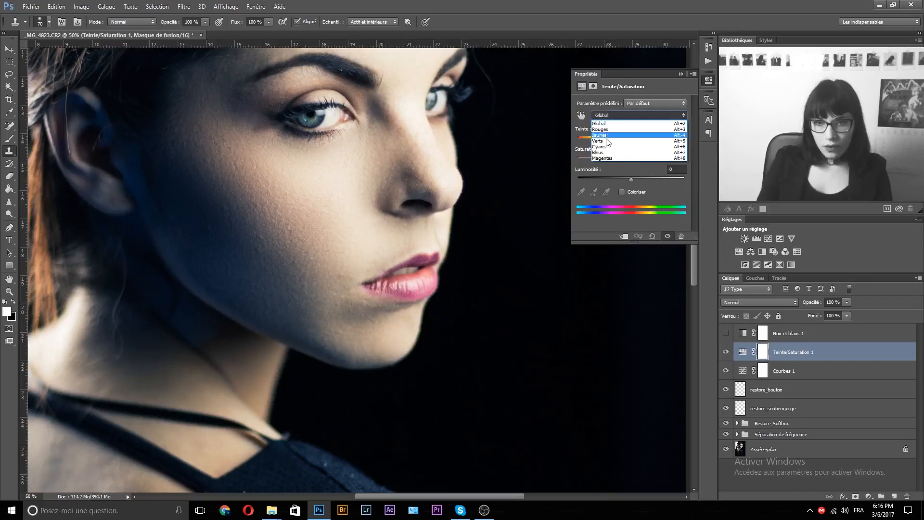
pyautogui.click(609, 159)
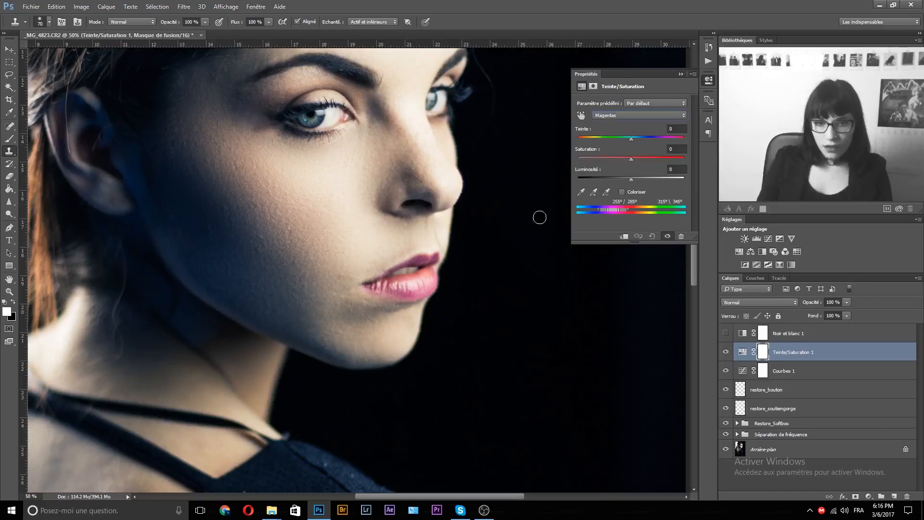
pyautogui.click(584, 193)
pyautogui.click(409, 289)
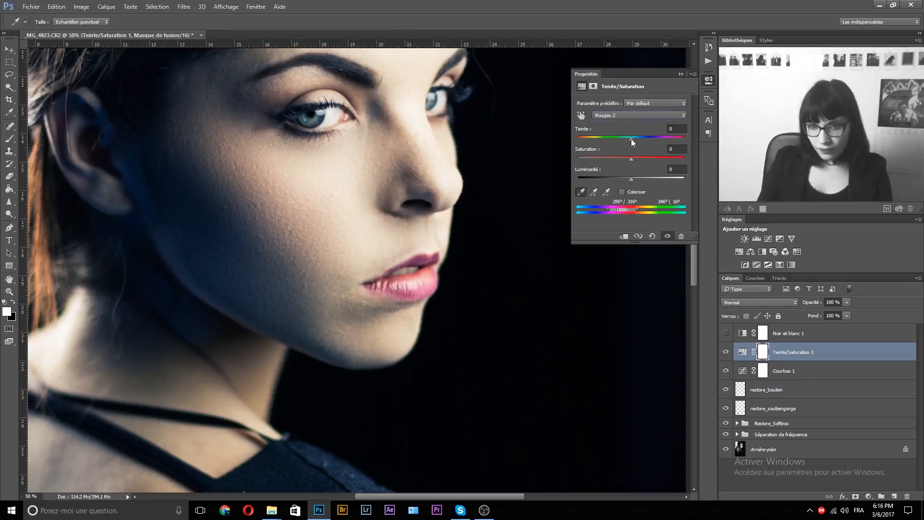
pyautogui.moveTo(630, 179); pyautogui.dragTo(617, 162)
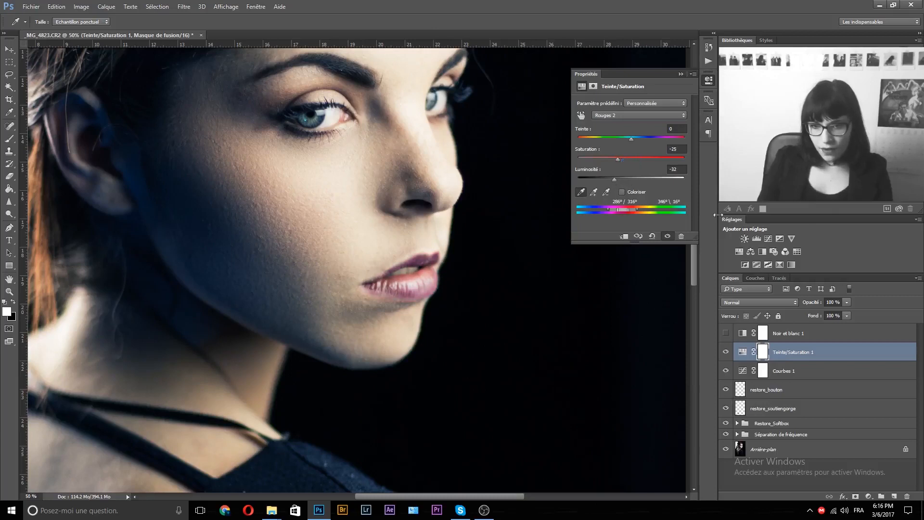
# - Show the Noir et blanc 1 layer and set the lip color range to hue +5, saturation -17 and luminosity -75
pyautogui.click(725, 333)
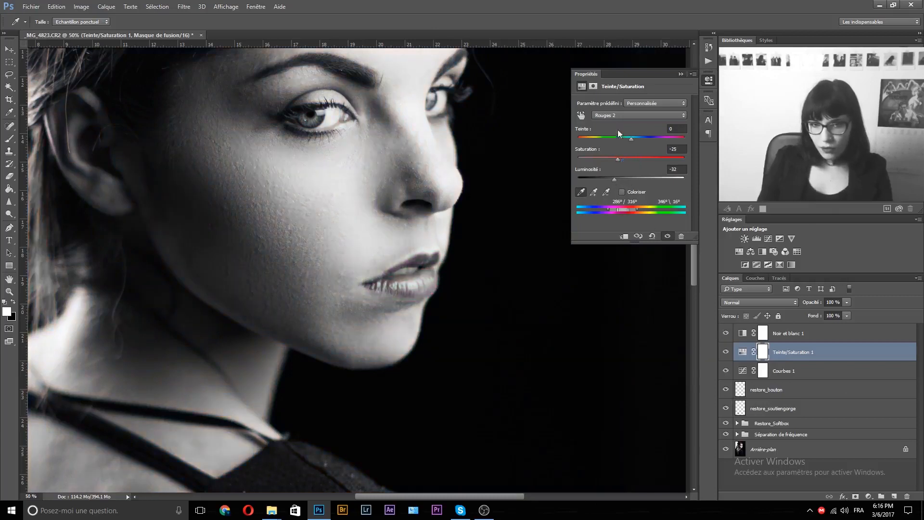
pyautogui.moveTo(632, 140)
pyautogui.mouseDown()
pyautogui.moveTo(646, 140)
pyautogui.moveTo(601, 143)
pyautogui.moveTo(681, 139)
pyautogui.moveTo(635, 141)
pyautogui.mouseUp()
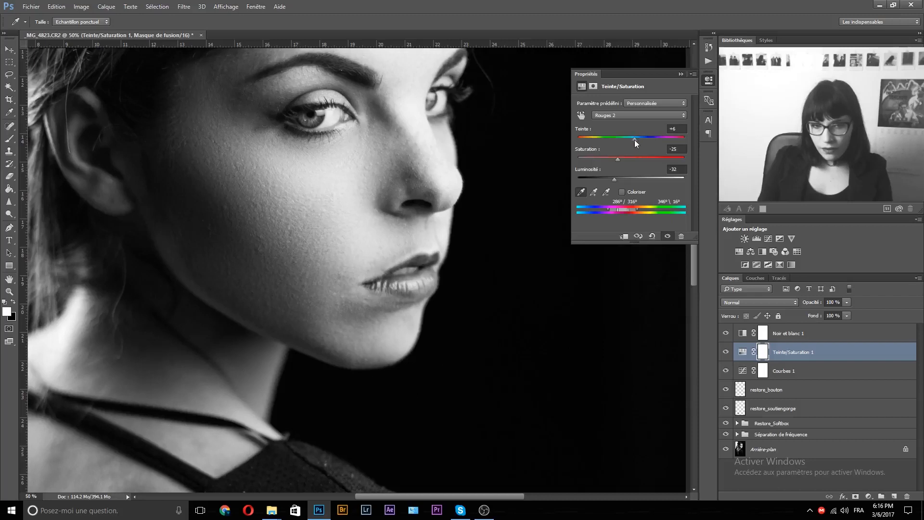
pyautogui.moveTo(615, 179); pyautogui.dragTo(593, 181)
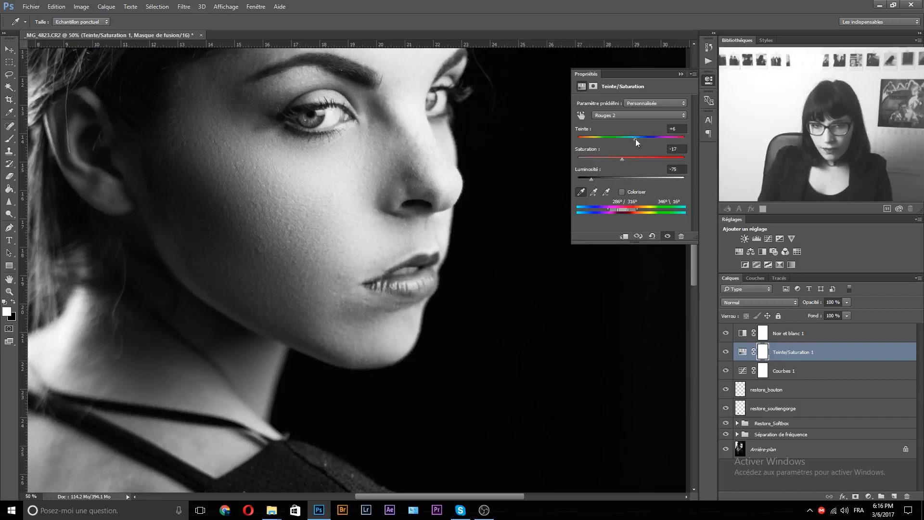
pyautogui.moveTo(647, 139)
pyautogui.mouseDown()
pyautogui.moveTo(585, 144)
pyautogui.moveTo(634, 137)
pyautogui.mouseUp()
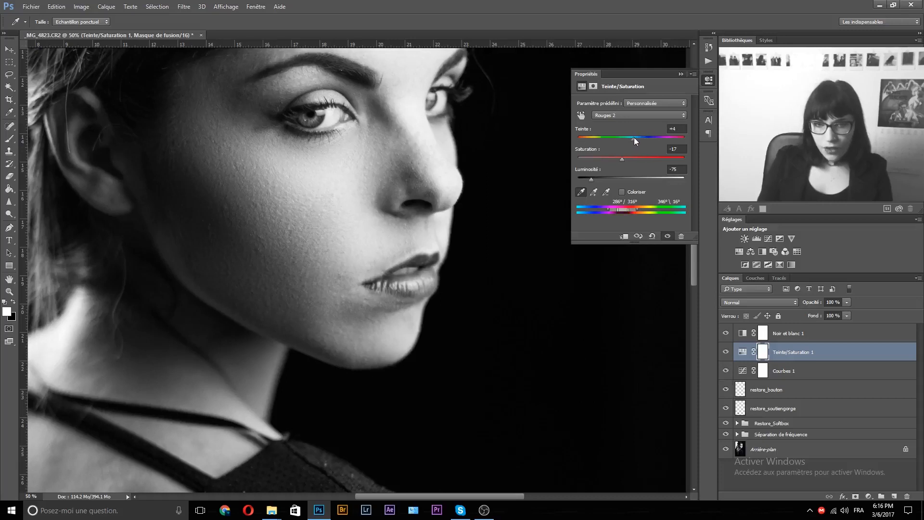
# - Compare the portrait with Noir et blanc 1 and with Teinte/Saturation 1 hidden and shown
pyautogui.click(727, 334)
pyautogui.click(727, 334)
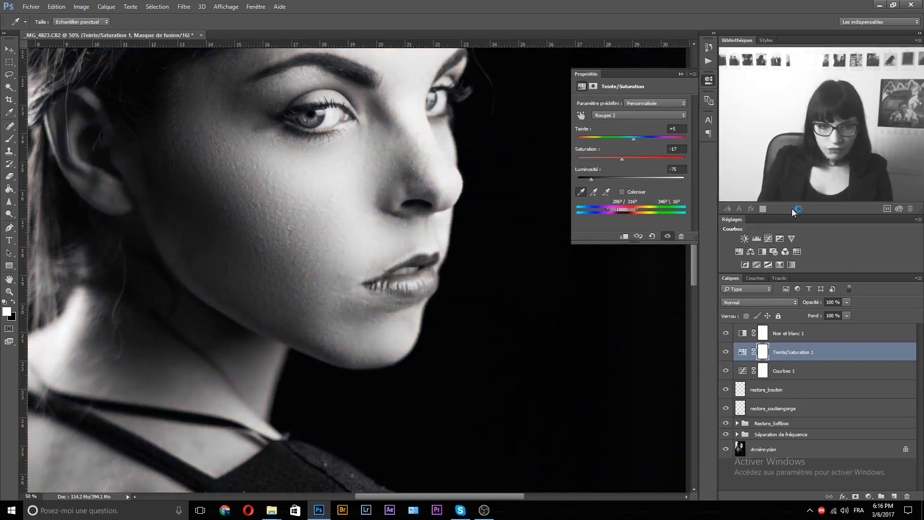
pyautogui.keyDown('alt'); pyautogui.click(561, 298); pyautogui.keyUp('alt')
pyautogui.keyDown('alt'); pyautogui.click(560, 298); pyautogui.keyUp('alt')
pyautogui.click(726, 352)
pyautogui.click(726, 352)
pyautogui.click(727, 352)
pyautogui.click(727, 352)
pyautogui.click(727, 353)
pyautogui.click(728, 353)
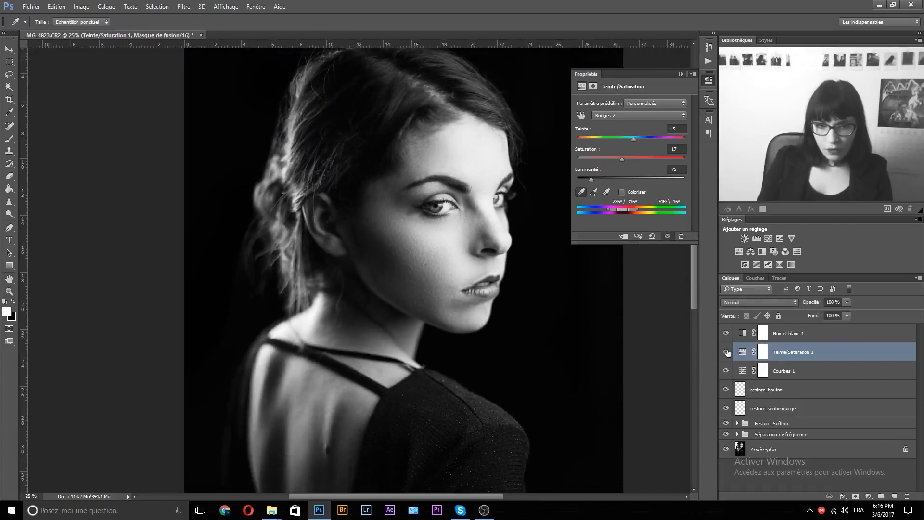
# - Collapse the adjustment properties and compare the whole portrait with Courbes 1 hidden and shown
pyautogui.keyDown('alt'); pyautogui.click(487, 220); pyautogui.keyUp('alt')
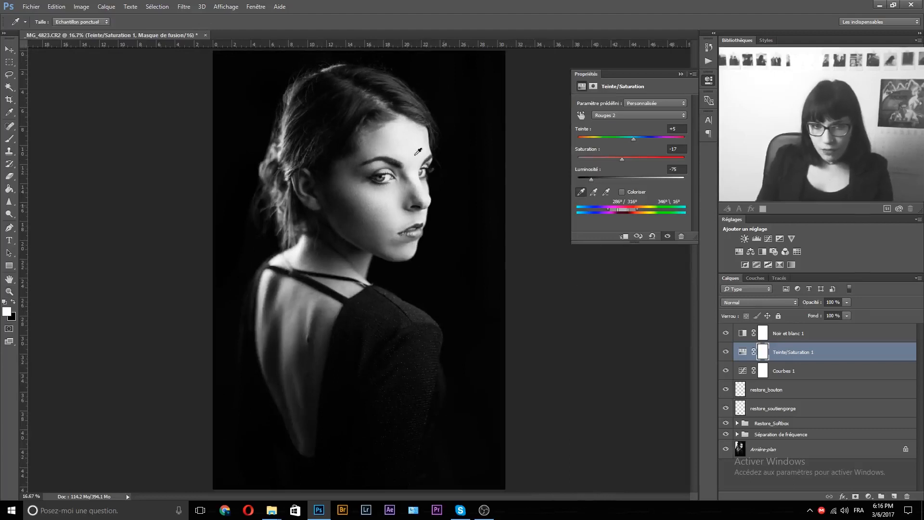
pyautogui.click(680, 74)
pyautogui.click(727, 376)
pyautogui.click(727, 375)
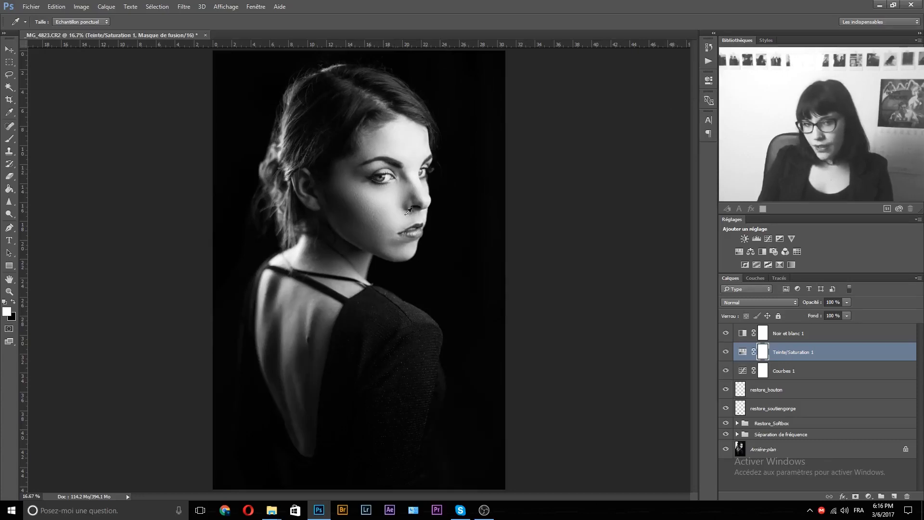
# - Duplicate the Séparation de fréquence group and merge the copy into a single layer
pyautogui.press('z')
pyautogui.click(816, 333)
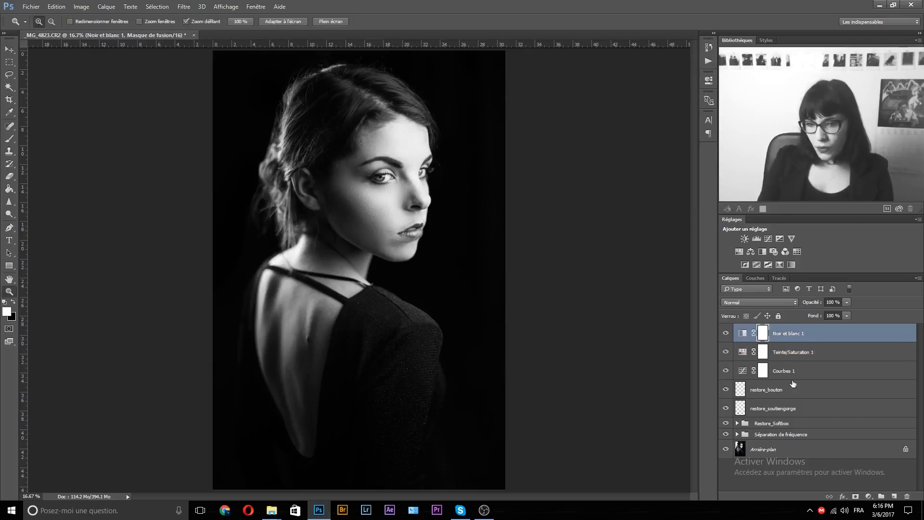
pyautogui.click(780, 412)
pyautogui.click(778, 436)
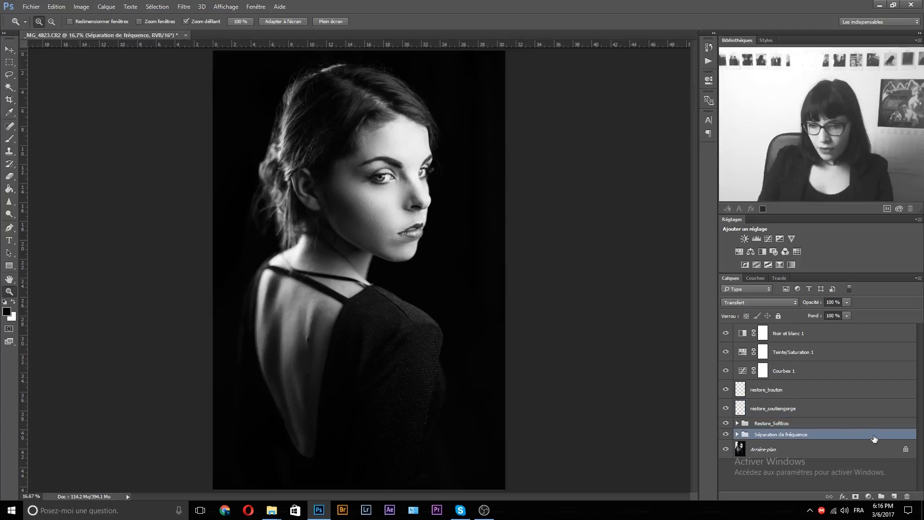
pyautogui.moveTo(875, 439); pyautogui.dragTo(894, 496)
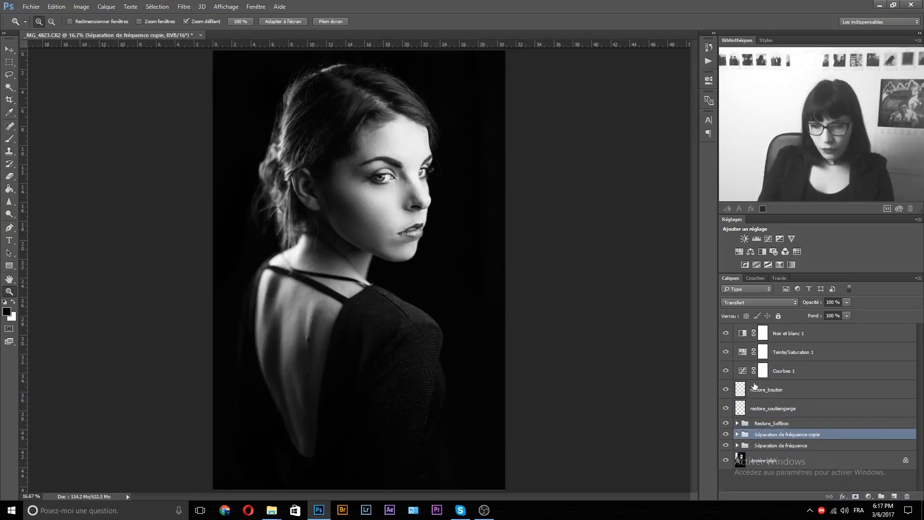
pyautogui.hotkey('ctrl', 'e')
# - Rename the merged frequency separation copy camera_raw
pyautogui.doubleClick(778, 439)
pyautogui.write('camera_raw')
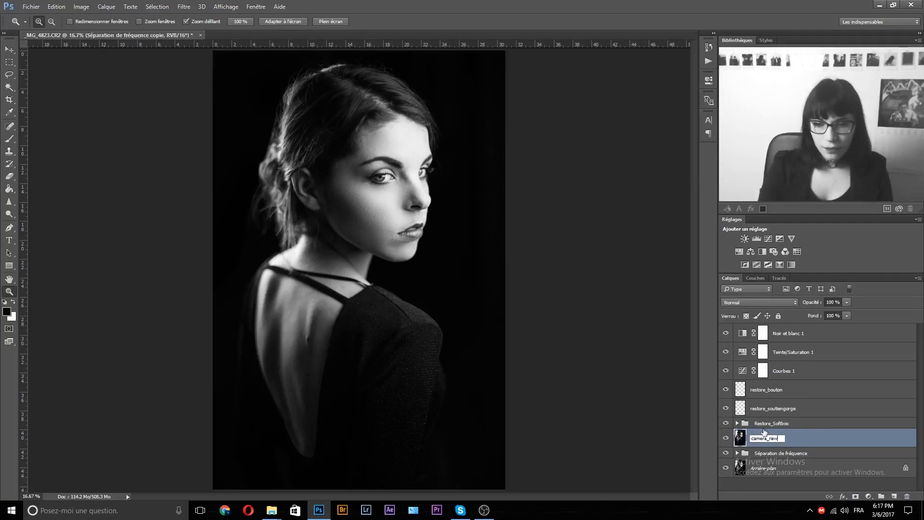
pyautogui.press('Return')
# - Open the camera_raw layer in the Camera Raw filter and activate its adjustment brush
pyautogui.click(185, 7)
pyautogui.click(199, 63)
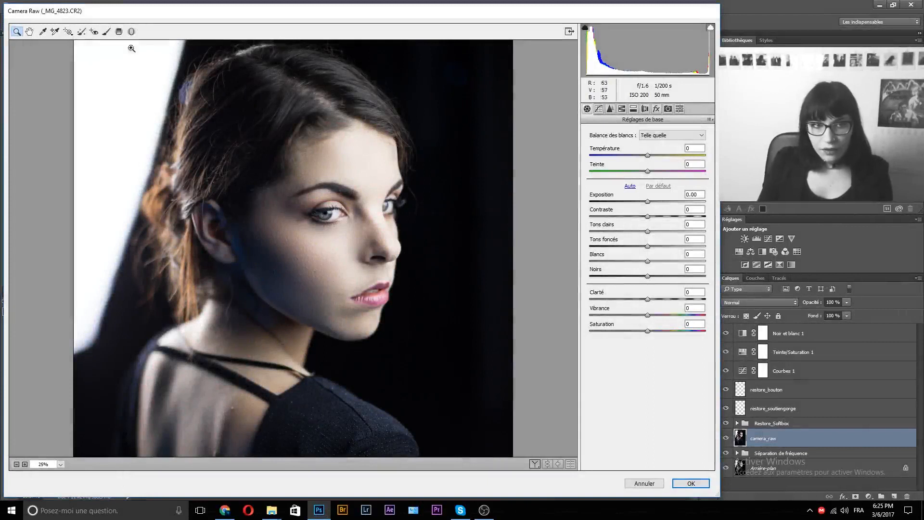
pyautogui.click(107, 31)
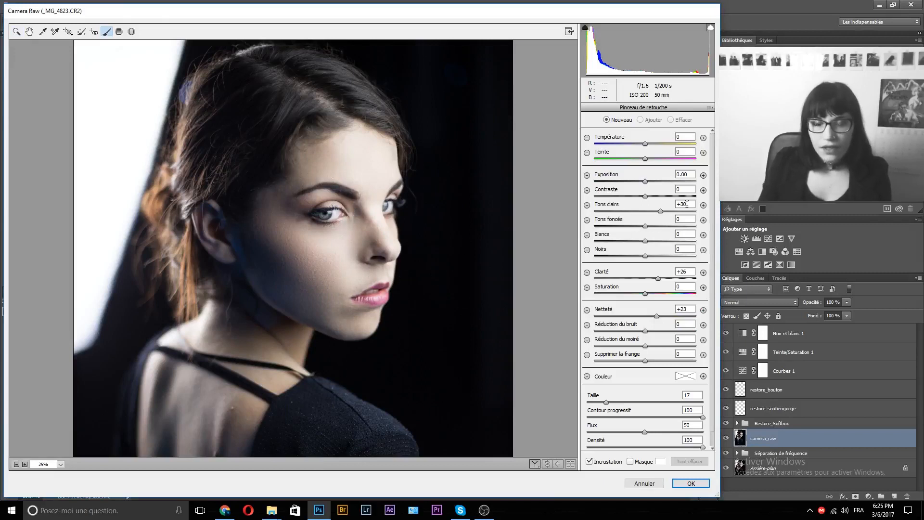
pyautogui.click(106, 32)
pyautogui.press('k')
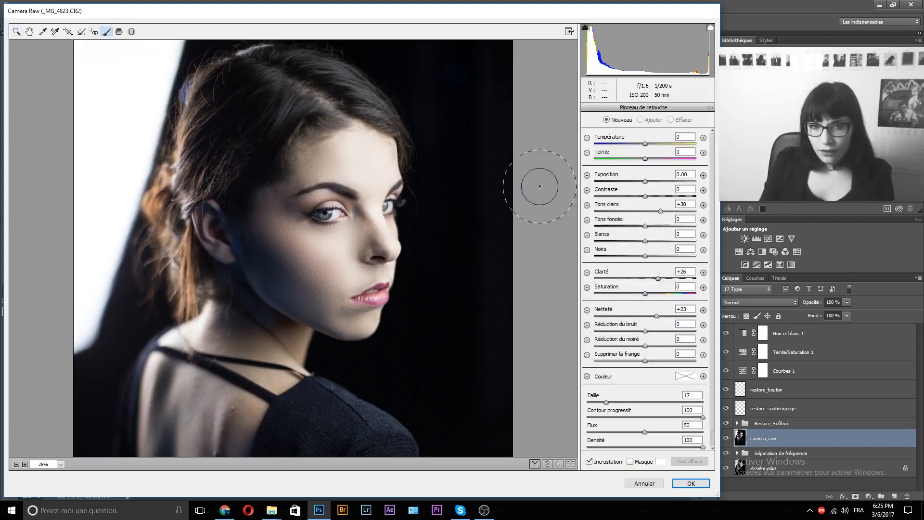
# - Reset the adjustment brush's Clarté, Tons clairs and Netteté to 0 and set its size to 13
pyautogui.moveTo(693, 272); pyautogui.dragTo(649, 260)
pyautogui.write('0')
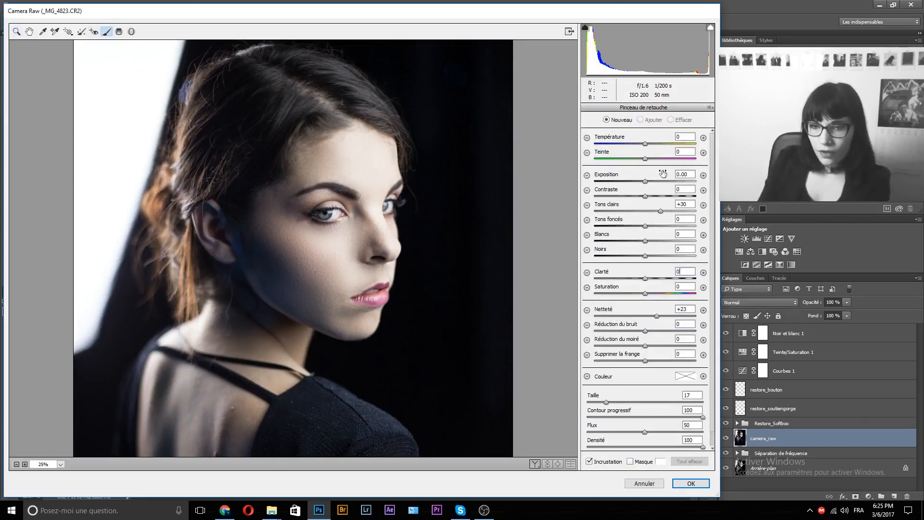
pyautogui.click(690, 210)
pyautogui.write('0')
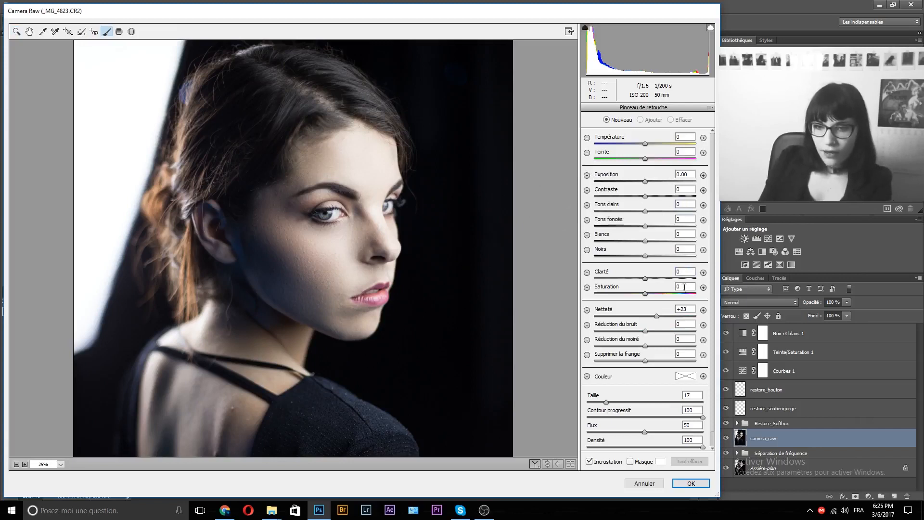
pyautogui.click(690, 309)
pyautogui.write('0')
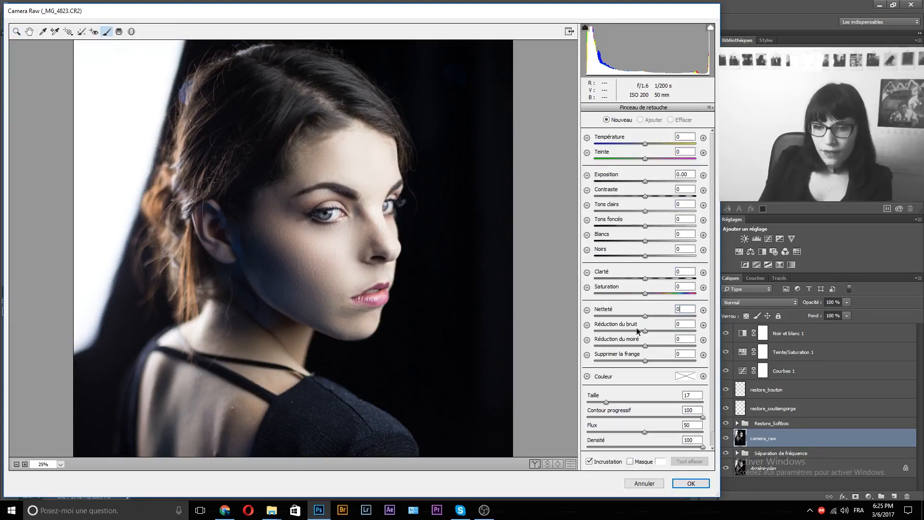
pyautogui.moveTo(600, 408); pyautogui.dragTo(597, 407)
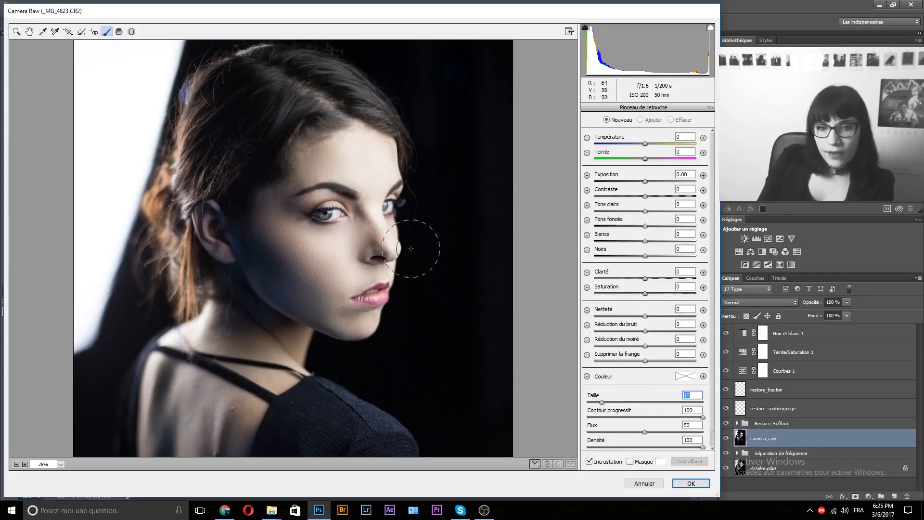
# - Brush the eye area with Tons clairs +23, Clarté +26 and Netteté +38, and set this adjustment's Saturation to +29
pyautogui.moveTo(650, 278); pyautogui.dragTo(655, 280)
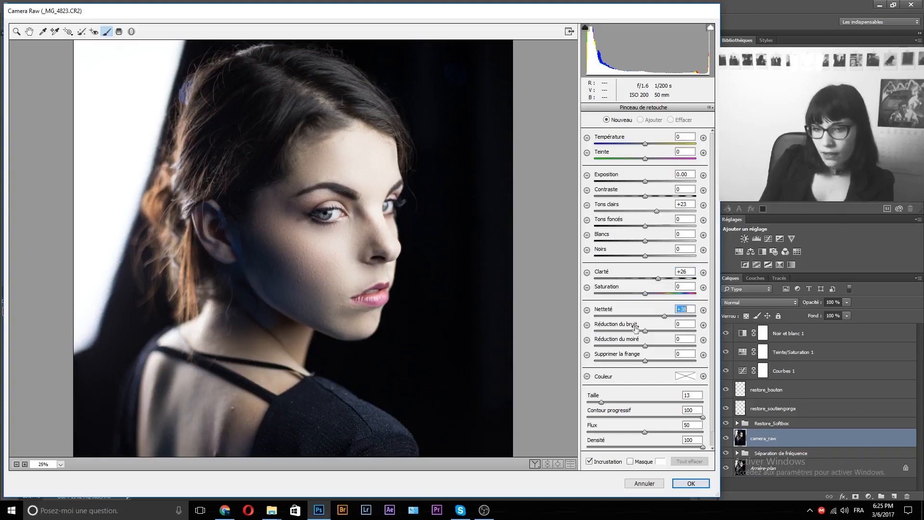
pyautogui.moveTo(352, 206)
pyautogui.mouseDown()
pyautogui.moveTo(315, 209)
pyautogui.moveTo(332, 217)
pyautogui.mouseUp()
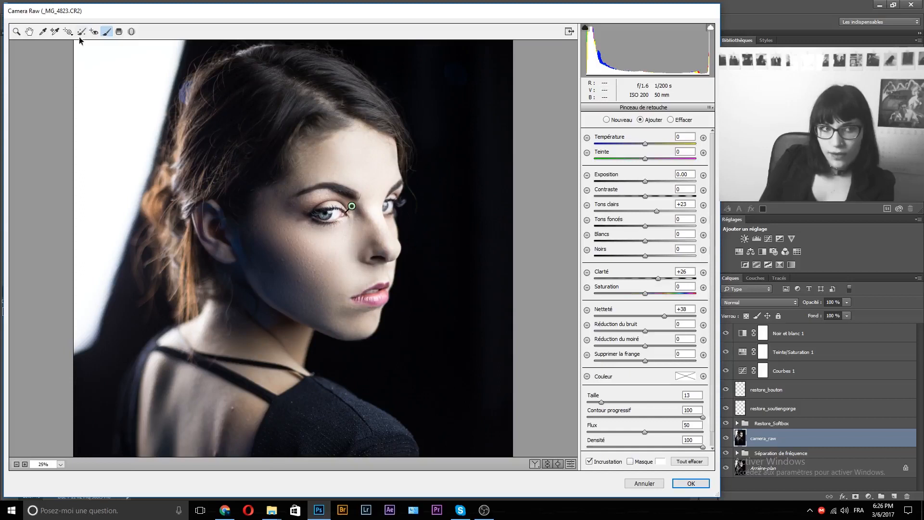
pyautogui.click(659, 293)
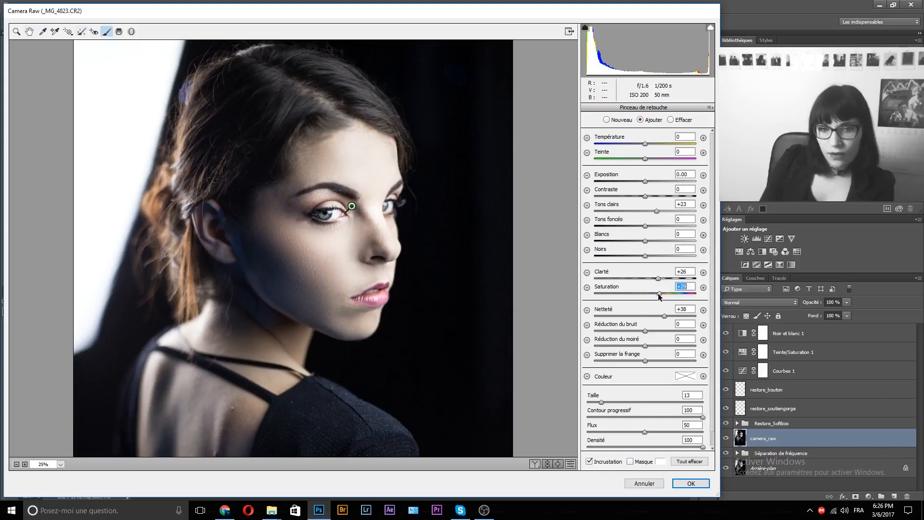
# - Paint a new brush adjustment over the hair and bare back, and set its Tons clairs to +44
pyautogui.click(29, 31)
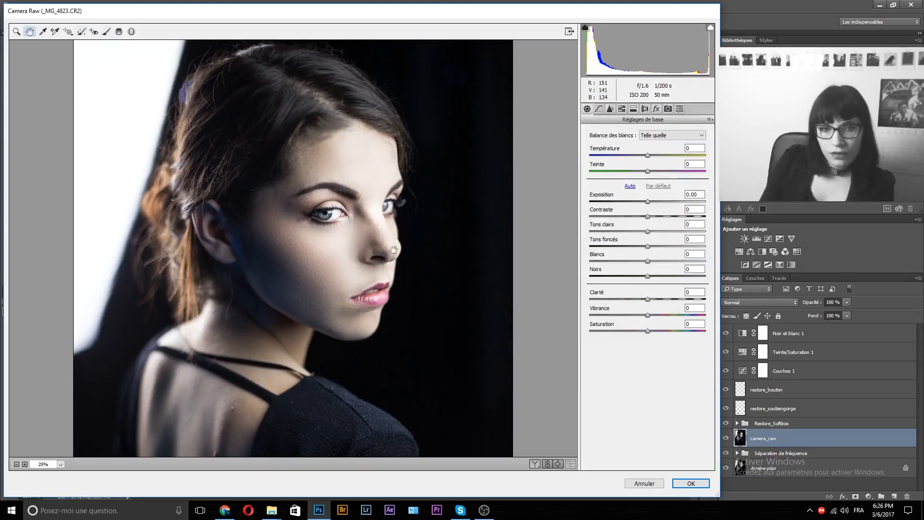
pyautogui.moveTo(375, 230); pyautogui.dragTo(431, 244)
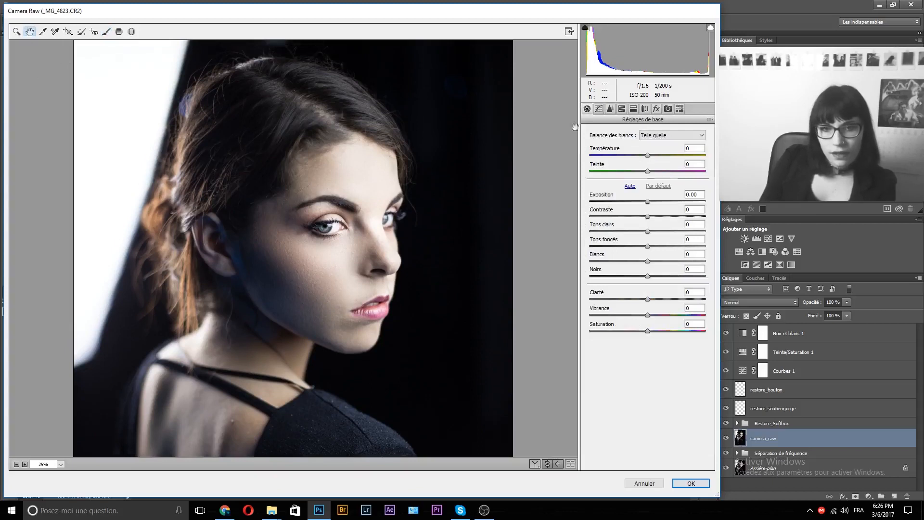
pyautogui.click(107, 31)
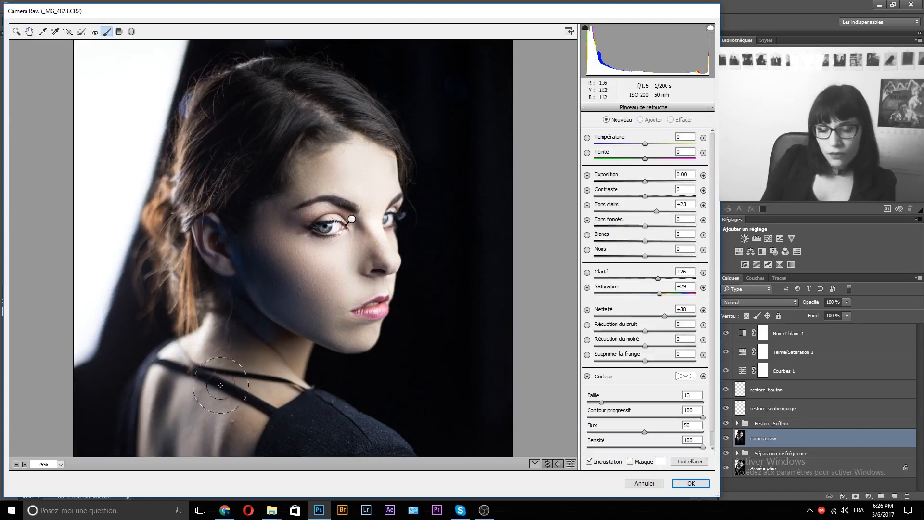
pyautogui.moveTo(233, 368)
pyautogui.mouseDown()
pyautogui.moveTo(296, 208)
pyautogui.moveTo(153, 388)
pyautogui.moveTo(218, 310)
pyautogui.mouseUp()
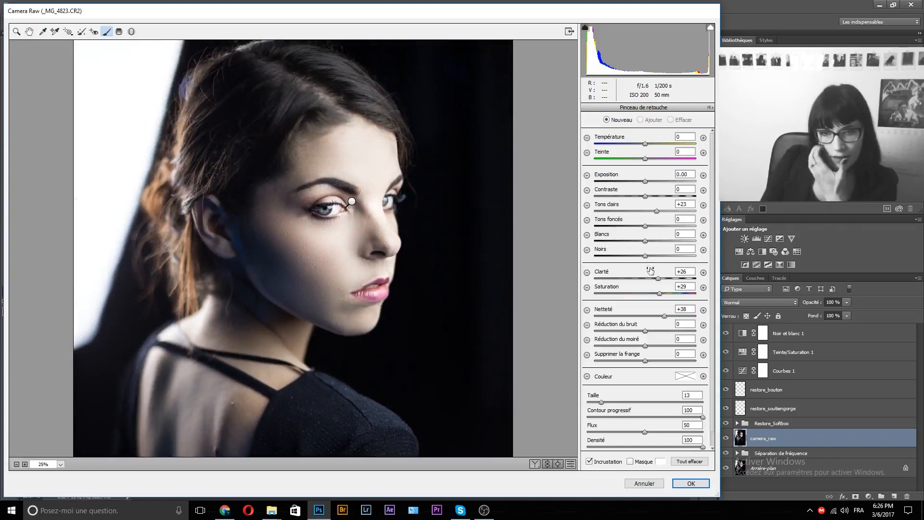
pyautogui.moveTo(234, 76)
pyautogui.mouseDown()
pyautogui.moveTo(187, 215)
pyautogui.moveTo(190, 119)
pyautogui.moveTo(174, 253)
pyautogui.moveTo(167, 206)
pyautogui.moveTo(178, 322)
pyautogui.mouseUp()
pyautogui.scroll(-5, 115, 411)
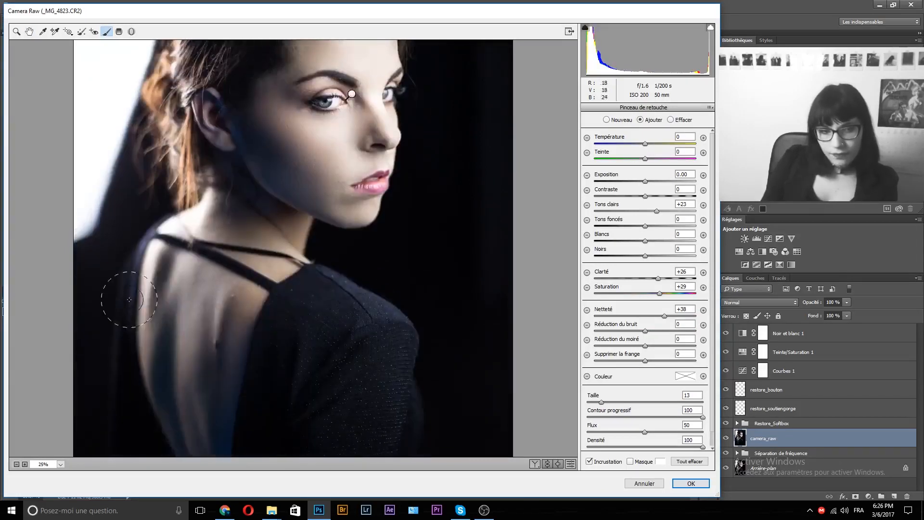
pyautogui.moveTo(216, 265); pyautogui.dragTo(200, 449)
pyautogui.moveTo(225, 188); pyautogui.dragTo(234, 333)
pyautogui.scroll(-10, 207, 231)
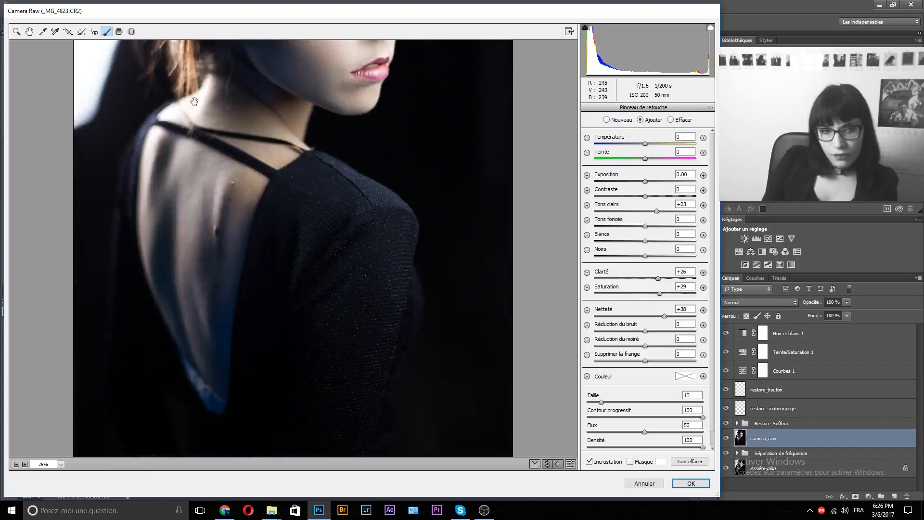
pyautogui.scroll(10, 194, 101)
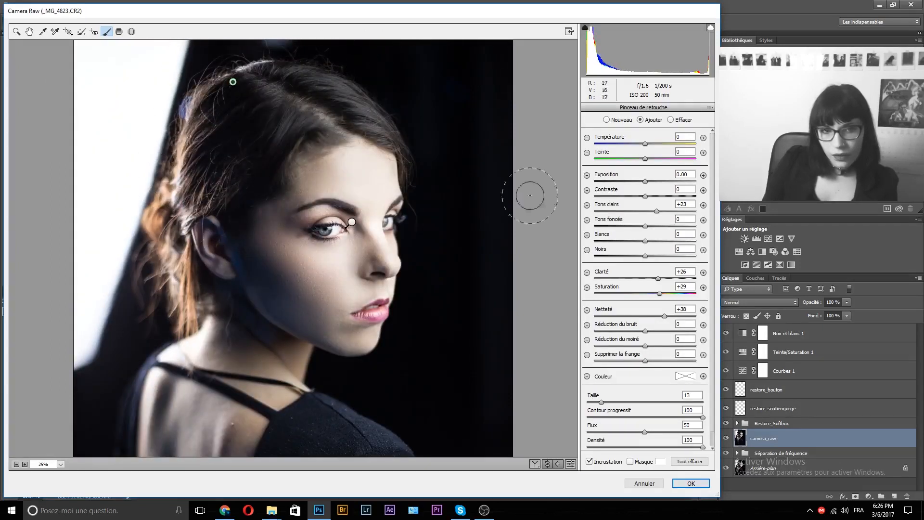
pyautogui.click(668, 210)
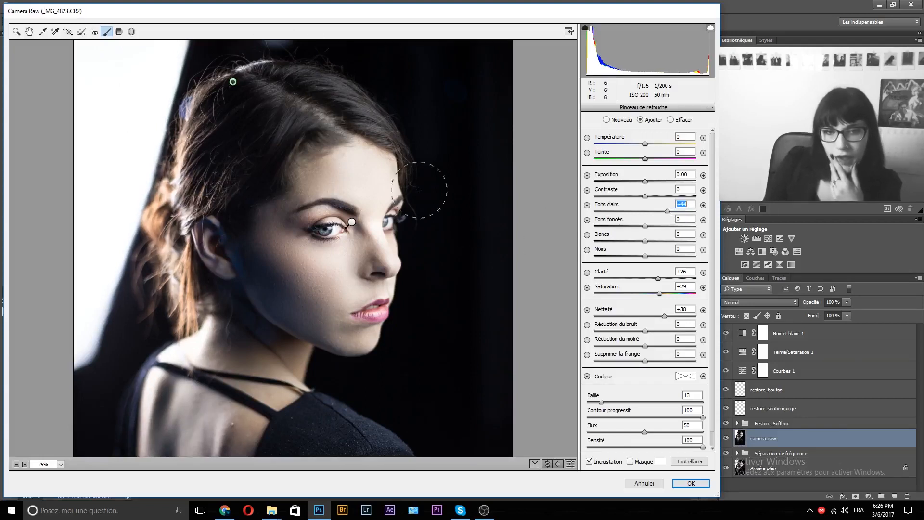
# - Heal the small blemish on the upper back with size 5 spot removal, sampling clean skin beside it
pyautogui.click(29, 31)
pyautogui.moveTo(340, 397); pyautogui.dragTo(389, 227)
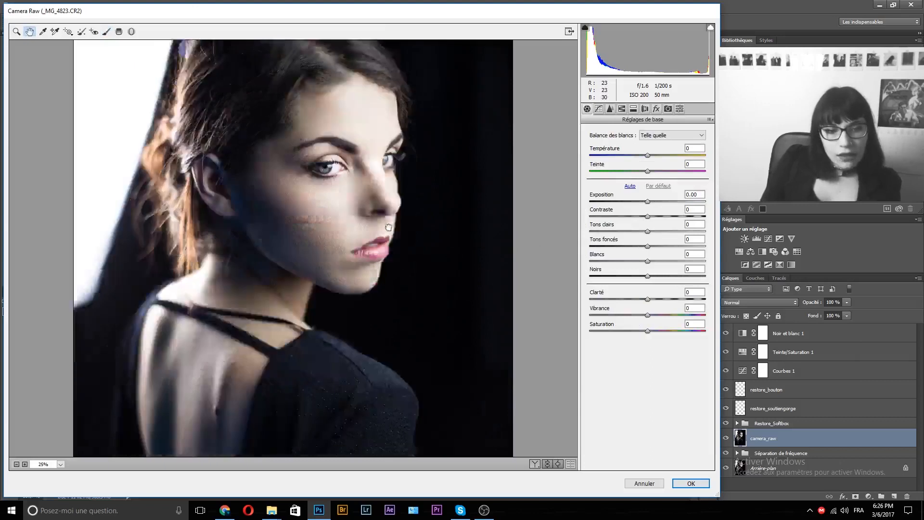
pyautogui.press('z')
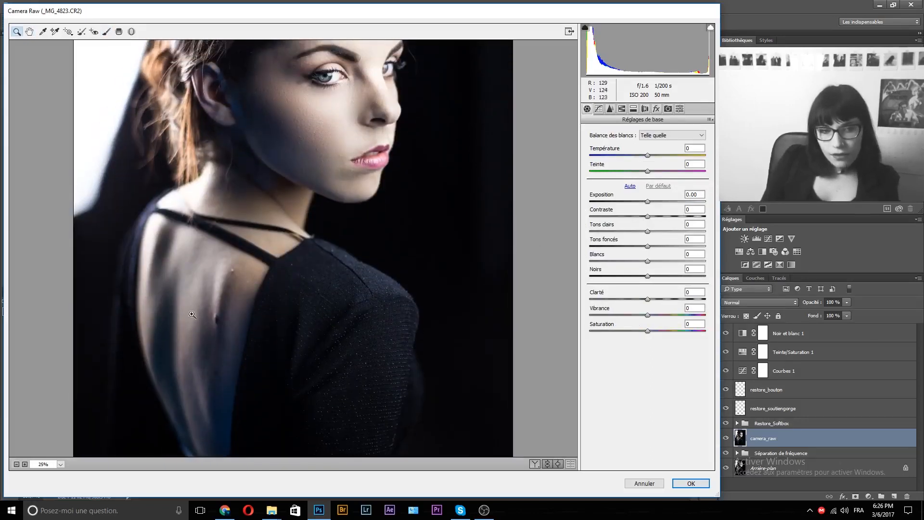
pyautogui.click(241, 288)
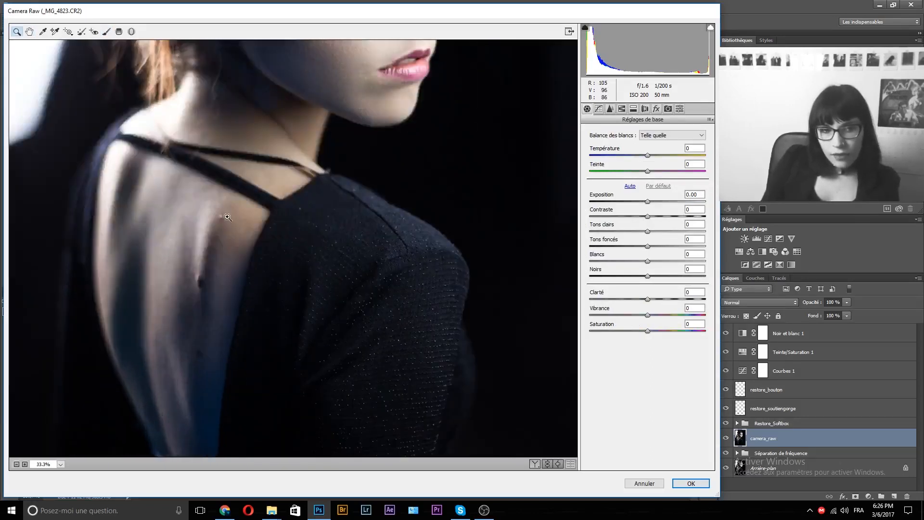
pyautogui.moveTo(221, 204); pyautogui.dragTo(269, 248)
pyautogui.click(224, 257)
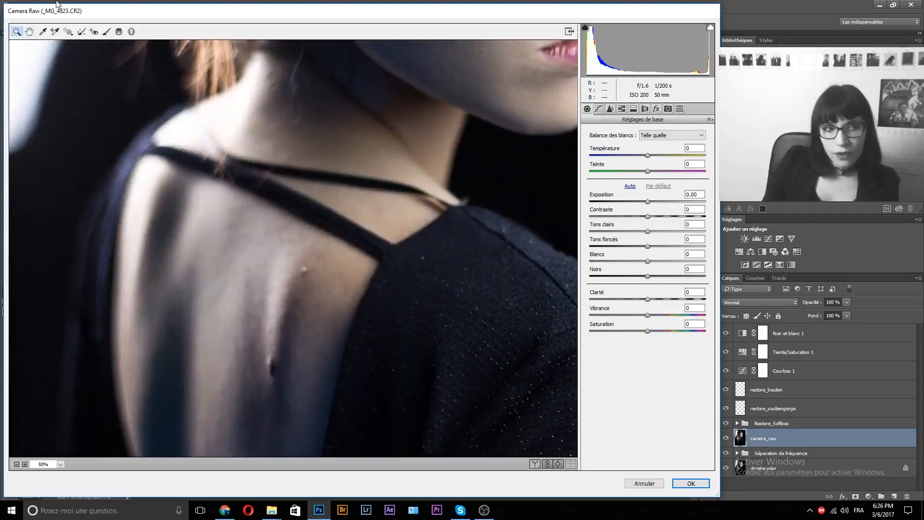
pyautogui.click(82, 32)
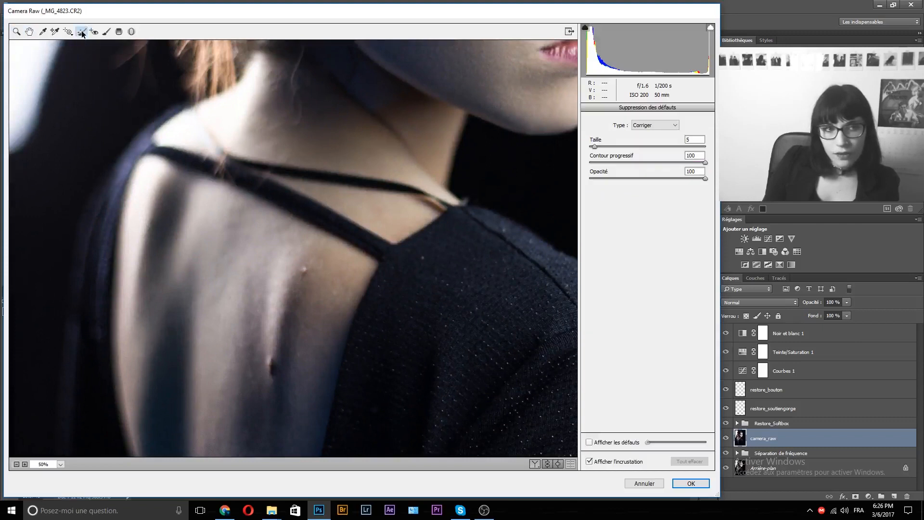
pyautogui.click(303, 270)
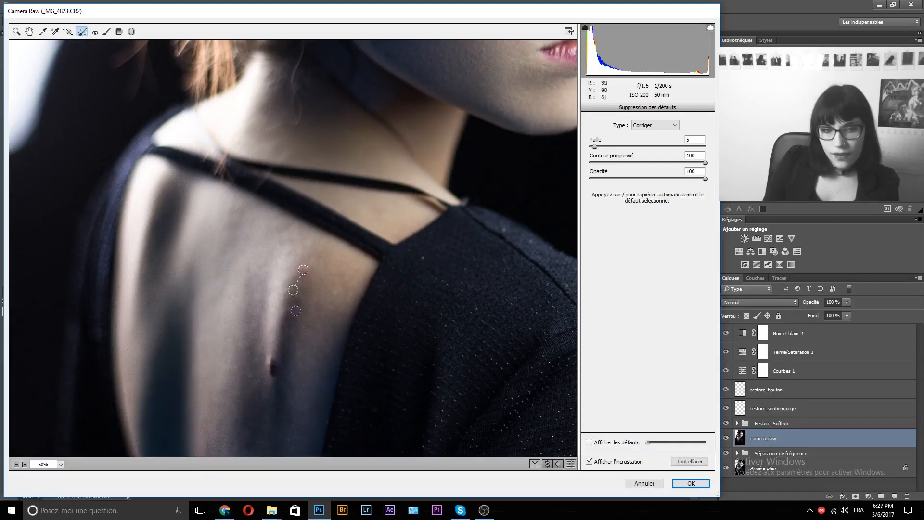
pyautogui.moveTo(293, 292); pyautogui.dragTo(336, 284)
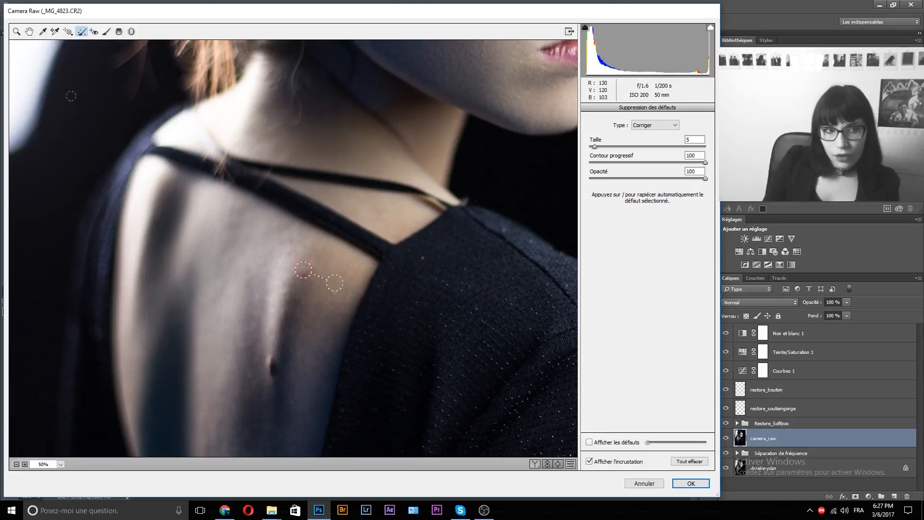
# - Reselect the healed spot on the upper back and move its source to the skin just below it
pyautogui.click(28, 31)
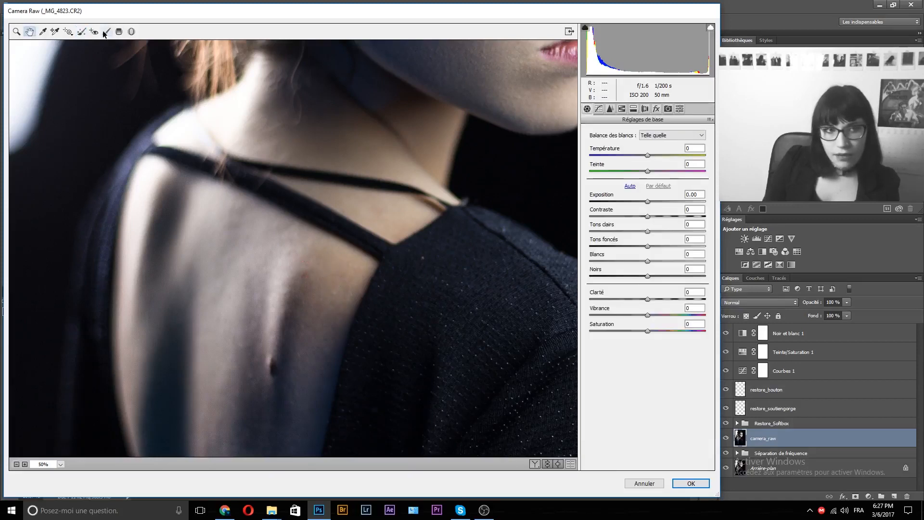
pyautogui.click(82, 32)
pyautogui.click(304, 271)
pyautogui.moveTo(330, 282); pyautogui.dragTo(307, 297)
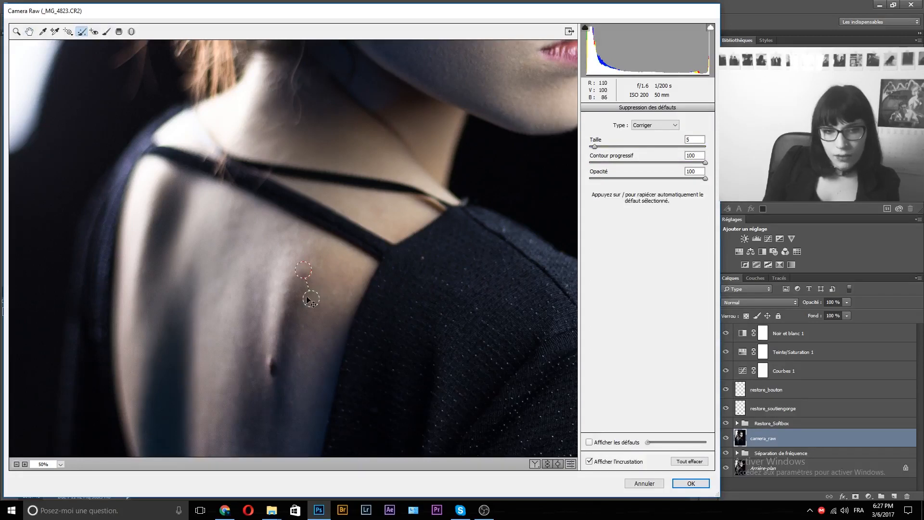
# - Examine the back, lips, eyes and overall face in the preview to check the local retouching
pyautogui.click(29, 31)
pyautogui.moveTo(392, 237); pyautogui.dragTo(393, 298)
pyautogui.moveTo(354, 396); pyautogui.dragTo(413, 252)
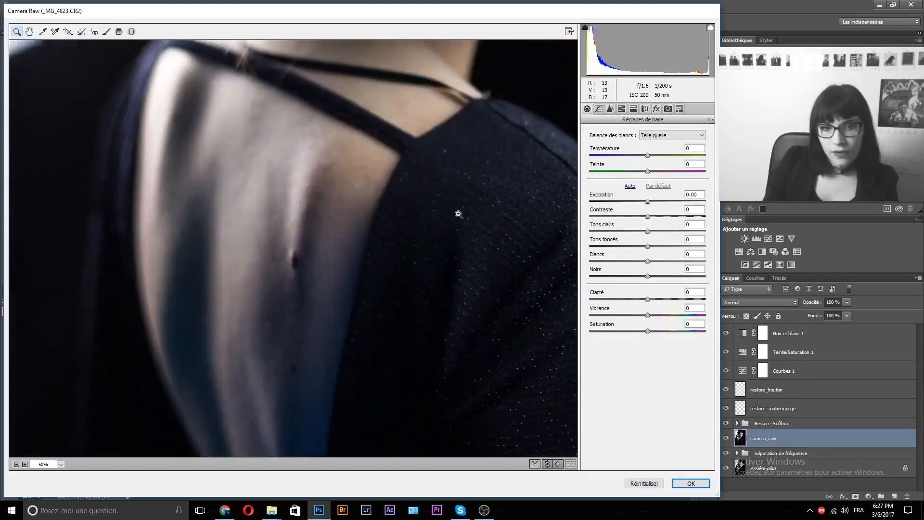
pyautogui.keyDown('alt'); pyautogui.click(458, 215); pyautogui.keyUp('alt')
pyautogui.keyDown('alt'); pyautogui.click(447, 214); pyautogui.keyUp('alt')
pyautogui.moveTo(357, 107); pyautogui.dragTo(401, 174)
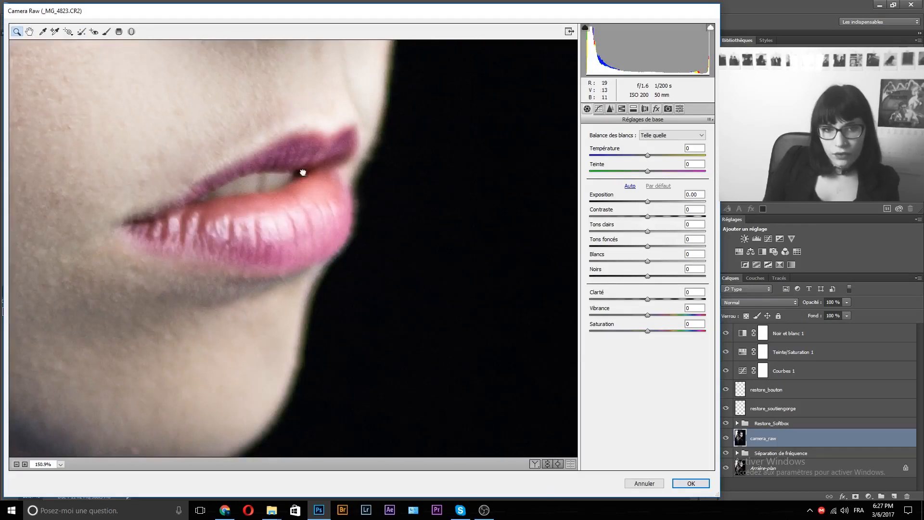
pyautogui.moveTo(302, 172); pyautogui.dragTo(431, 354)
pyautogui.moveTo(332, 53); pyautogui.dragTo(402, 273)
pyautogui.moveTo(356, 156); pyautogui.dragTo(371, 222)
pyautogui.press('h')
pyautogui.keyDown('alt'); pyautogui.click(277, 202); pyautogui.keyUp('alt')
pyautogui.keyDown('alt'); pyautogui.click(276, 202); pyautogui.keyUp('alt')
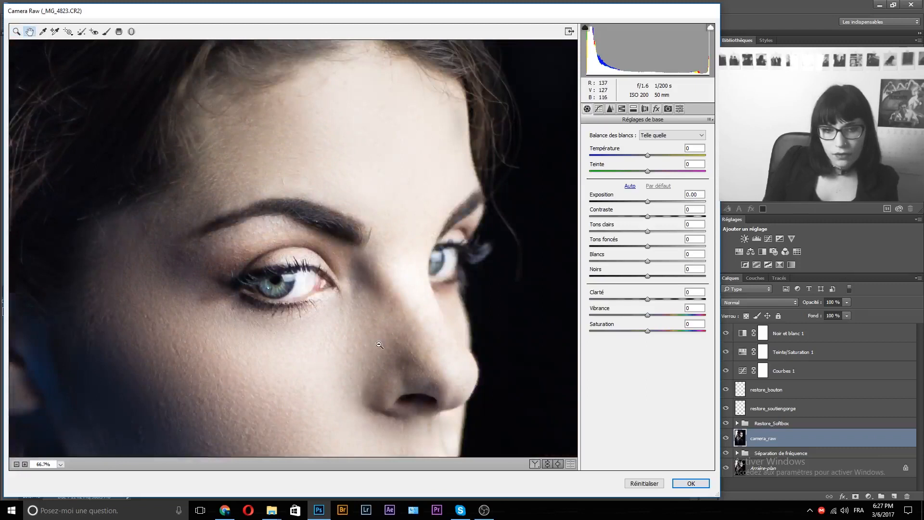
pyautogui.keyDown('alt'); pyautogui.click(380, 345); pyautogui.keyUp('alt')
pyautogui.moveTo(409, 415); pyautogui.dragTo(479, 350)
pyautogui.moveTo(275, 220); pyautogui.dragTo(376, 331)
pyautogui.press('z')
pyautogui.keyDown('alt'); pyautogui.click(502, 363); pyautogui.keyUp('alt')
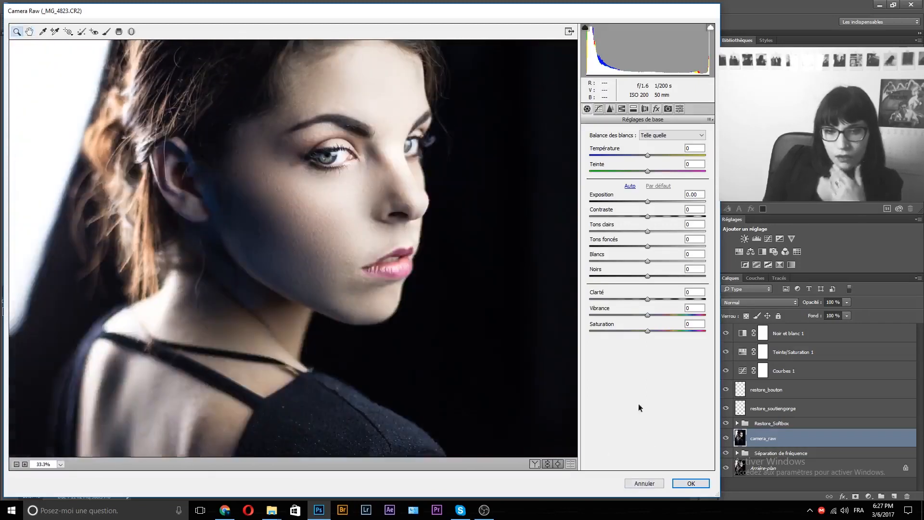
# - Apply the Camera Raw adjustments and compare the portrait with the camera_raw layer hidden and shown
pyautogui.click(686, 481)
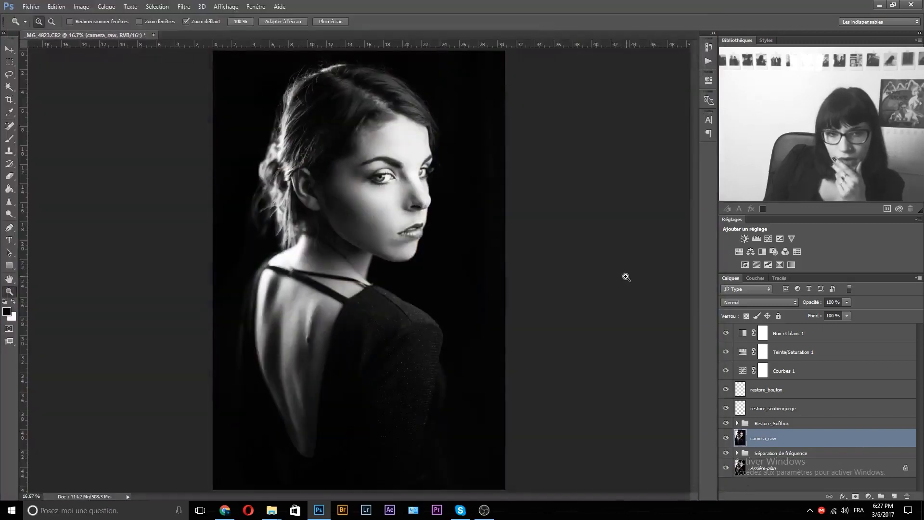
pyautogui.click(726, 438)
pyautogui.click(726, 439)
pyautogui.click(726, 439)
pyautogui.click(726, 439)
pyautogui.click(726, 438)
pyautogui.click(726, 439)
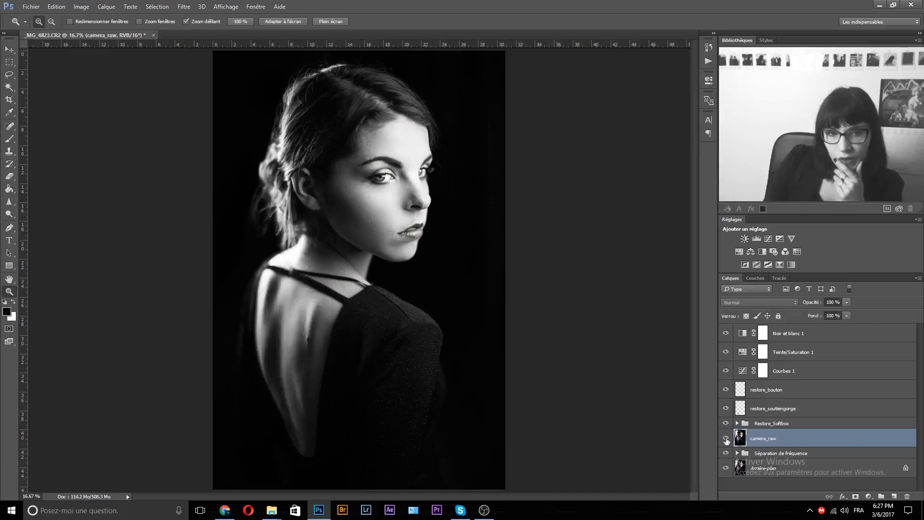
pyautogui.keyDown('alt'); pyautogui.click(429, 272); pyautogui.keyUp('alt')
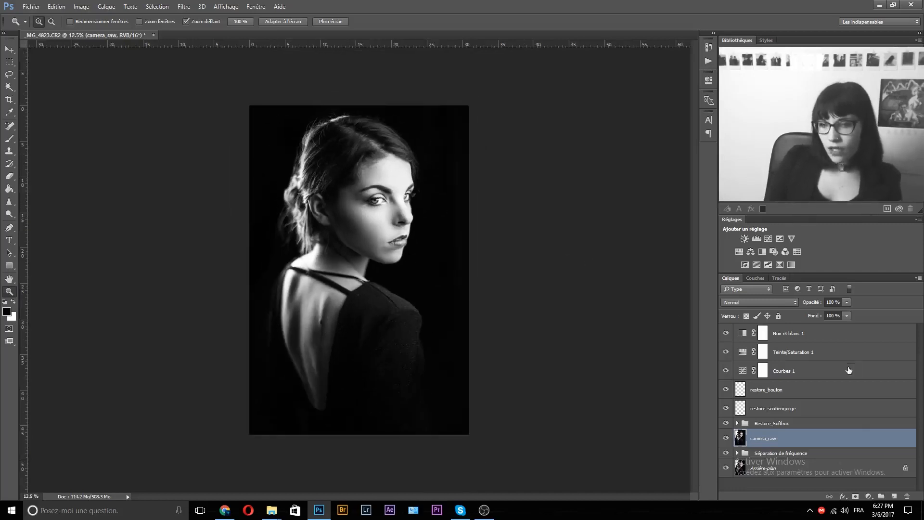
# - Add a Levels adjustment above Noir et blanc 1 with midtones 1.35, white input 241 and black output 1
pyautogui.click(813, 333)
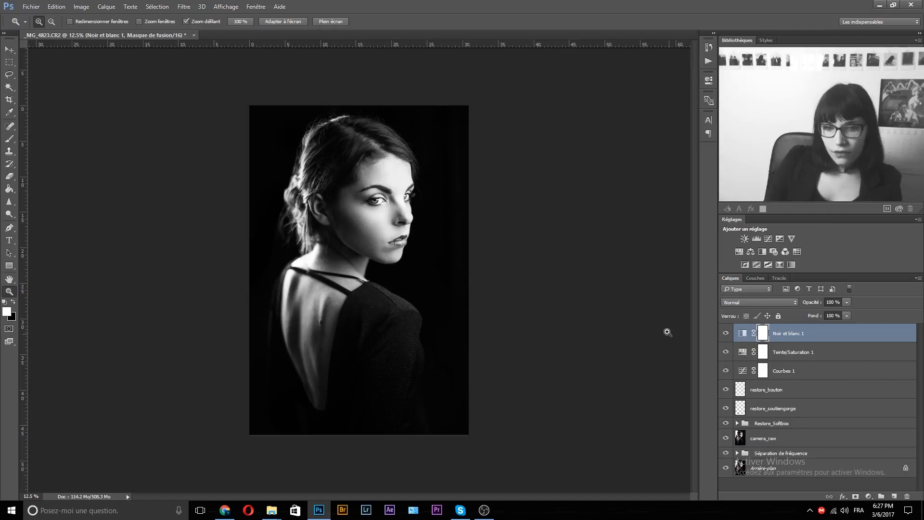
pyautogui.hotkey('ctrl', '+')
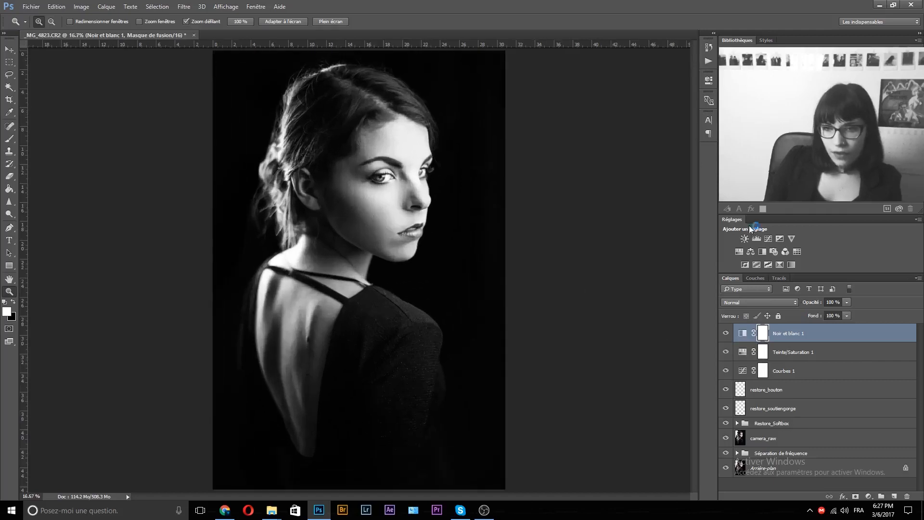
pyautogui.click(758, 238)
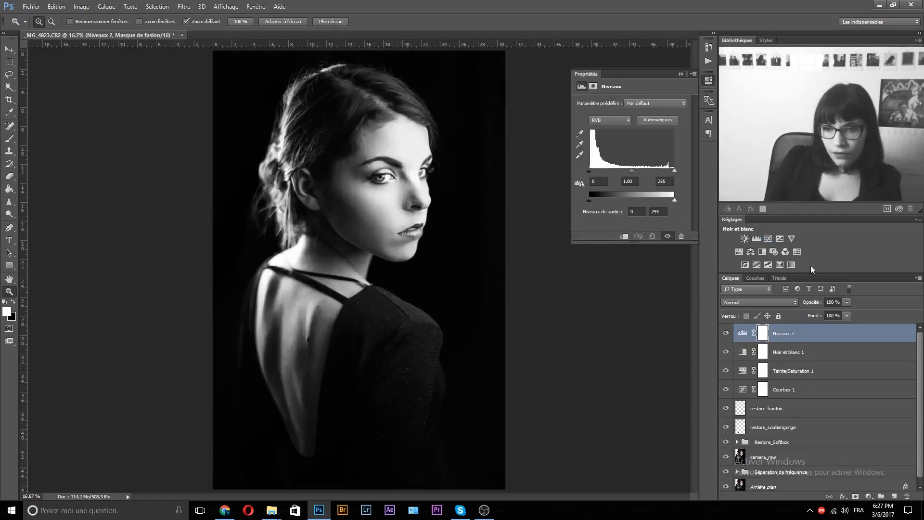
pyautogui.moveTo(633, 170); pyautogui.dragTo(625, 170)
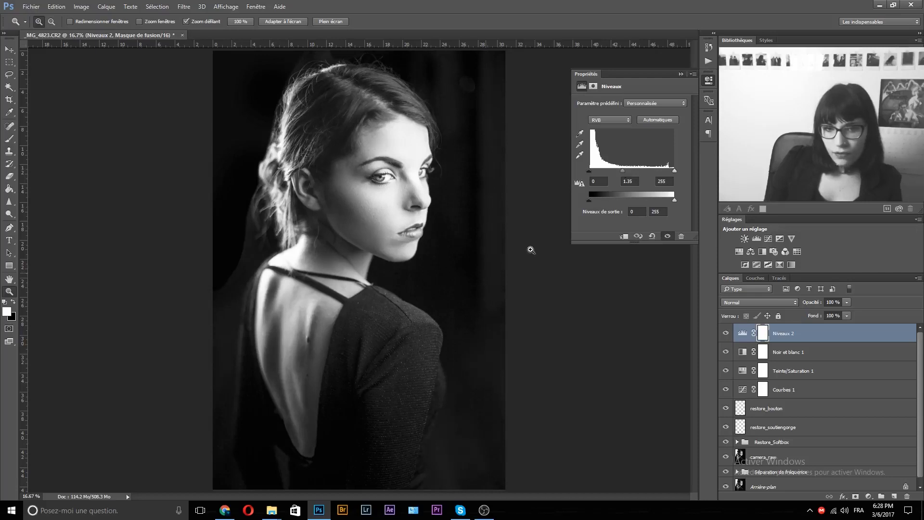
pyautogui.moveTo(674, 171); pyautogui.dragTo(669, 176)
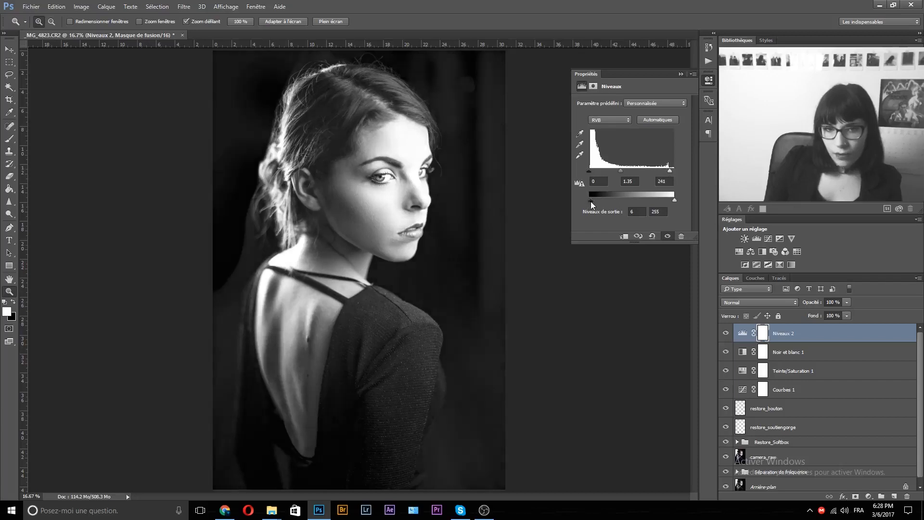
pyautogui.moveTo(590, 205); pyautogui.dragTo(593, 204)
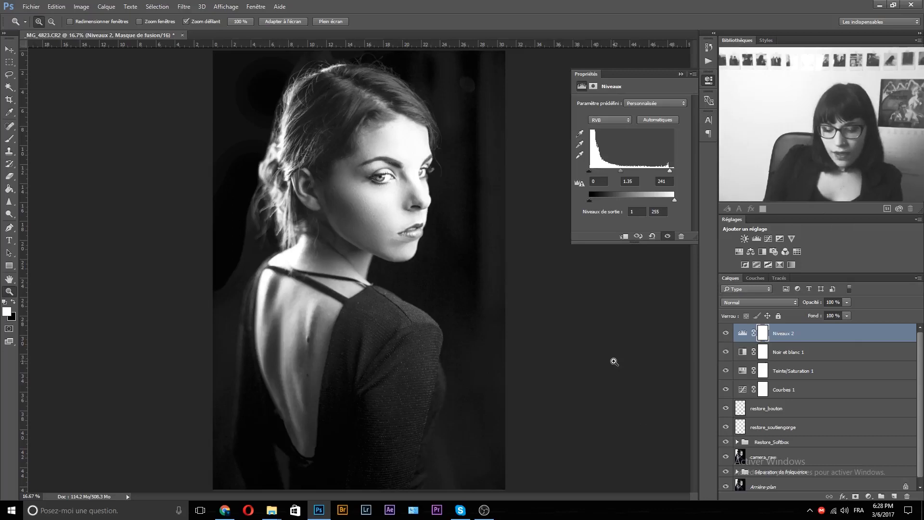
# - Fill the Niveaux 2 layer mask with black and compare the portrait with the layer hidden and shown
pyautogui.press('g')
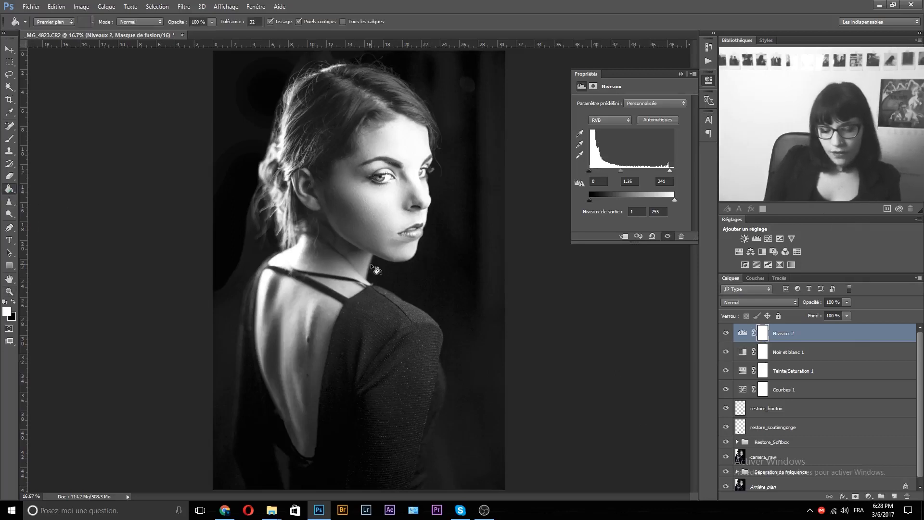
pyautogui.press('x')
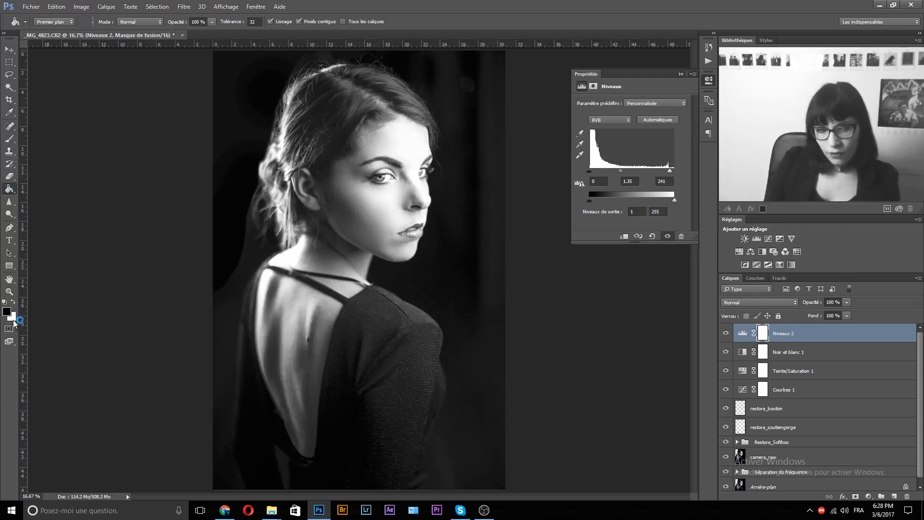
pyautogui.click(449, 295)
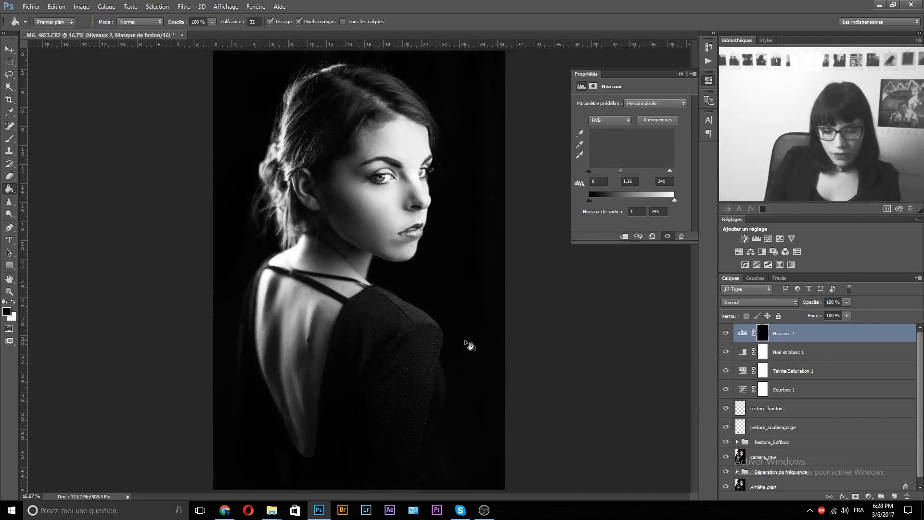
pyautogui.click(726, 334)
pyautogui.click(725, 336)
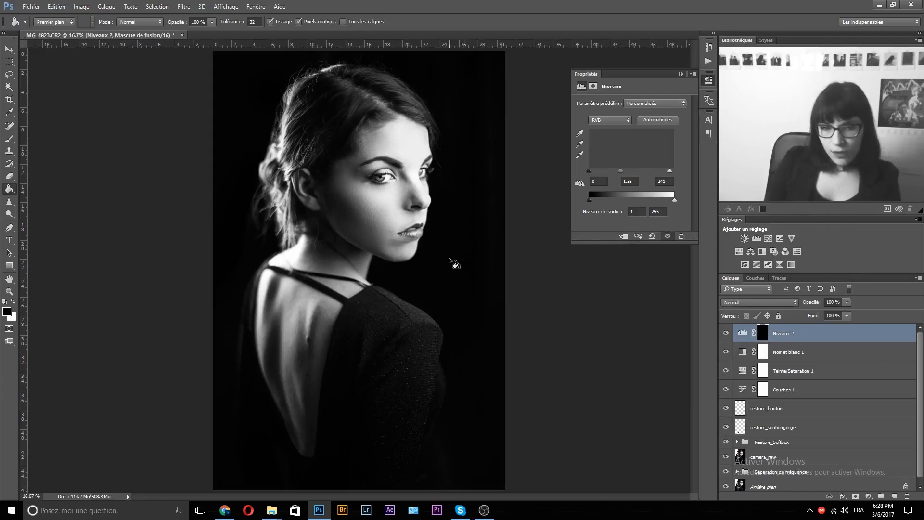
# - Paint white with a 2770-pixel brush on the Niveaux 2 mask over the background beside the face and both lower corners
pyautogui.press('b')
pyautogui.moveTo(420, 256); pyautogui.dragTo(532, 251)
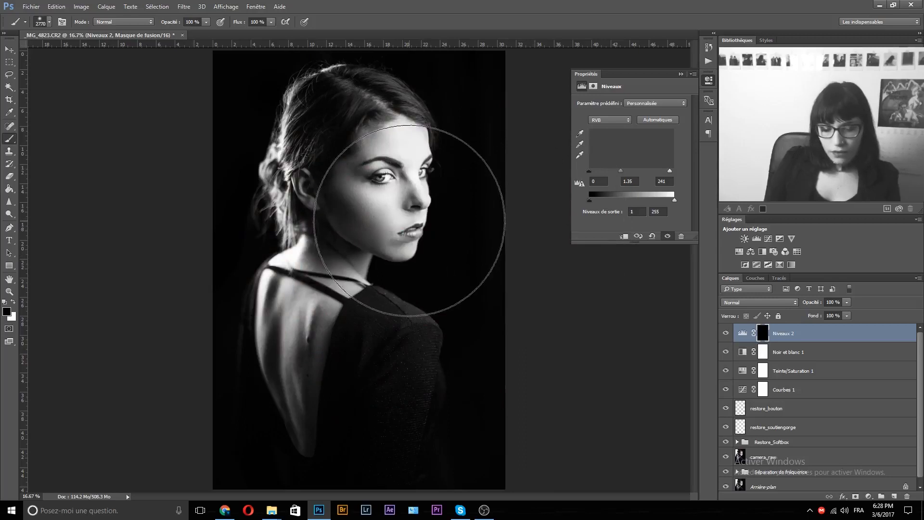
pyautogui.press('x')
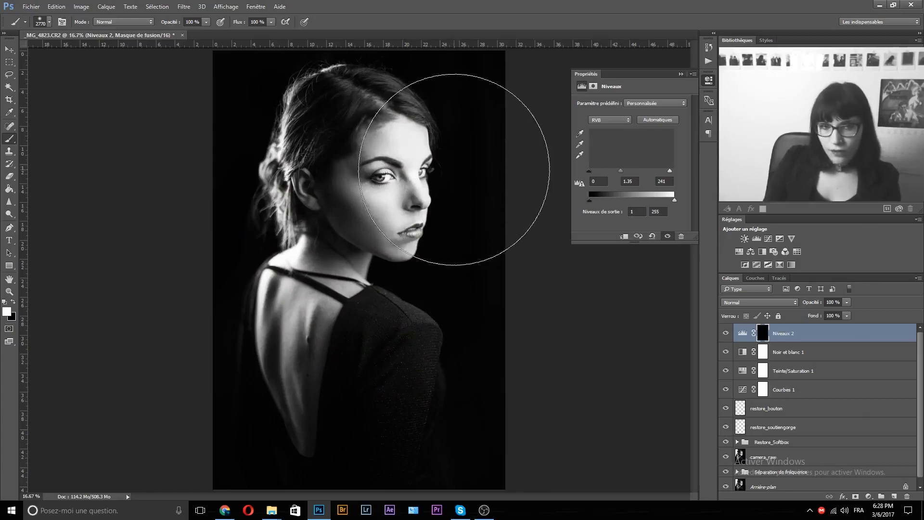
pyautogui.moveTo(471, 155); pyautogui.dragTo(474, 182)
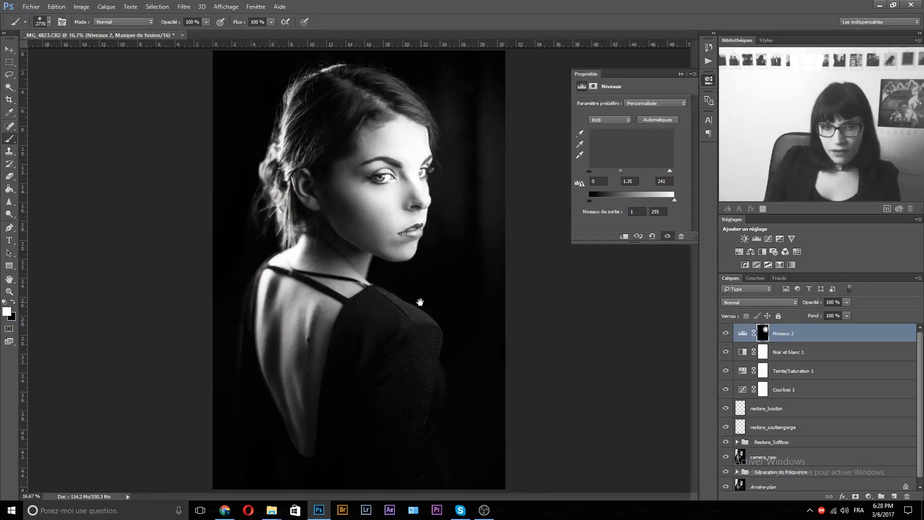
pyautogui.moveTo(244, 412); pyautogui.dragTo(252, 419)
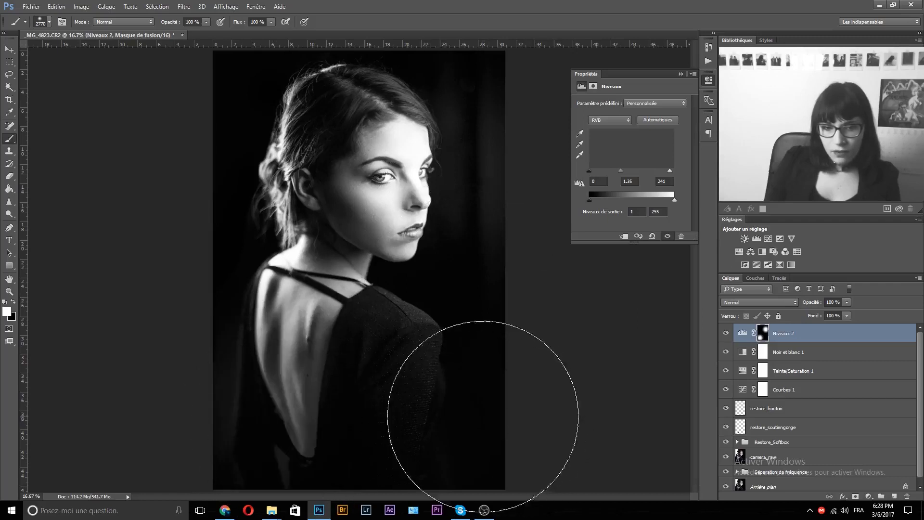
pyautogui.moveTo(483, 406); pyautogui.dragTo(463, 348)
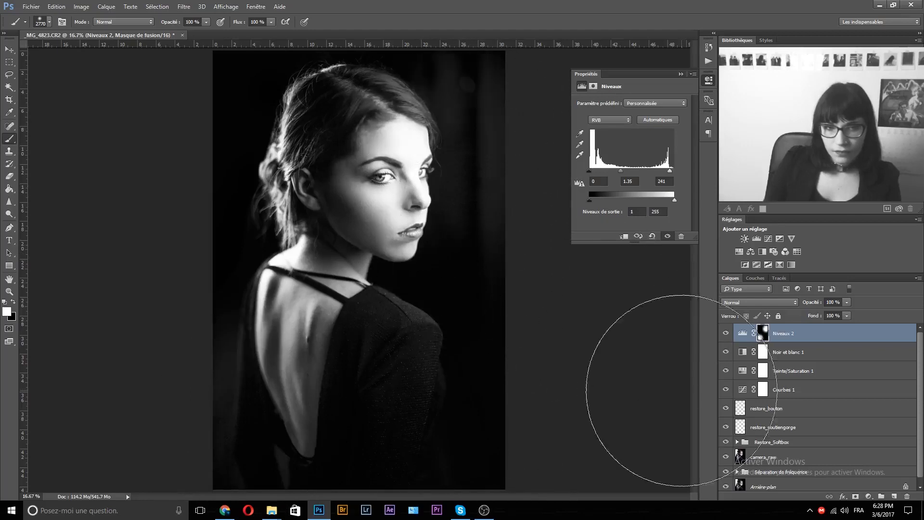
# - Set the Niveaux 2 levels to midtones 1.33, white input 239 and black output 0
pyautogui.moveTo(621, 171)
pyautogui.mouseDown()
pyautogui.moveTo(633, 171)
pyautogui.moveTo(623, 173)
pyautogui.mouseUp()
pyautogui.moveTo(591, 200); pyautogui.dragTo(561, 196)
pyautogui.moveTo(672, 174); pyautogui.dragTo(671, 176)
# - Paint black over the face on the Niveaux 2 mask and compare the portrait with the layer hidden and shown
pyautogui.press('x')
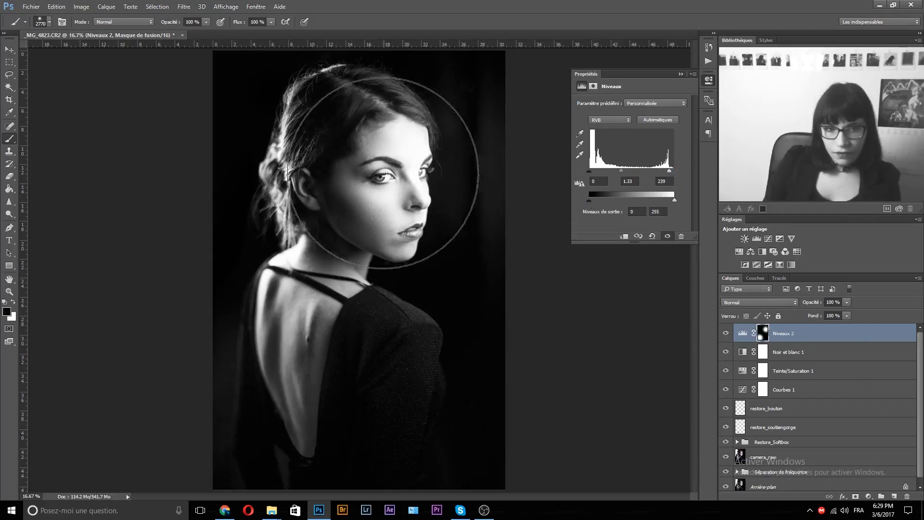
pyautogui.click(392, 174)
pyautogui.press('z')
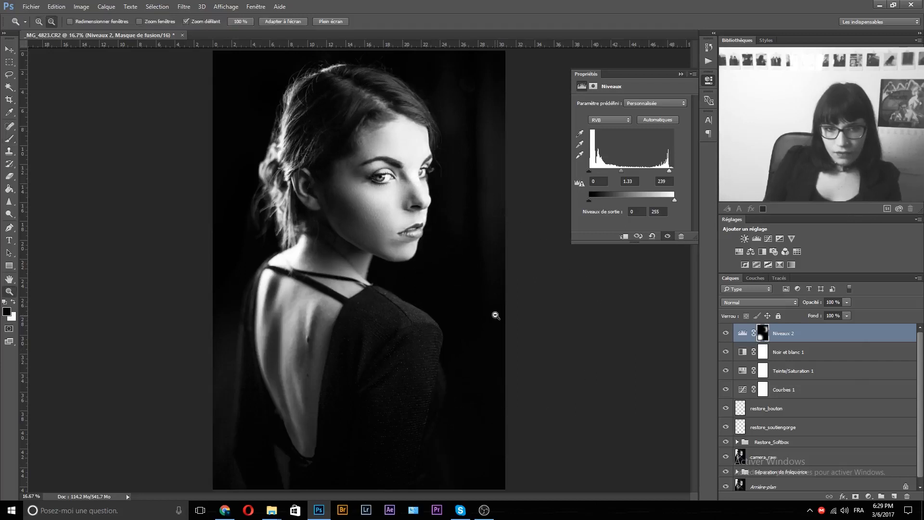
pyautogui.keyDown('alt'); pyautogui.click(496, 315); pyautogui.keyUp('alt')
pyautogui.press('b')
pyautogui.click(726, 333)
pyautogui.click(726, 333)
pyautogui.click(726, 334)
pyautogui.click(726, 334)
pyautogui.click(726, 334)
pyautogui.click(727, 333)
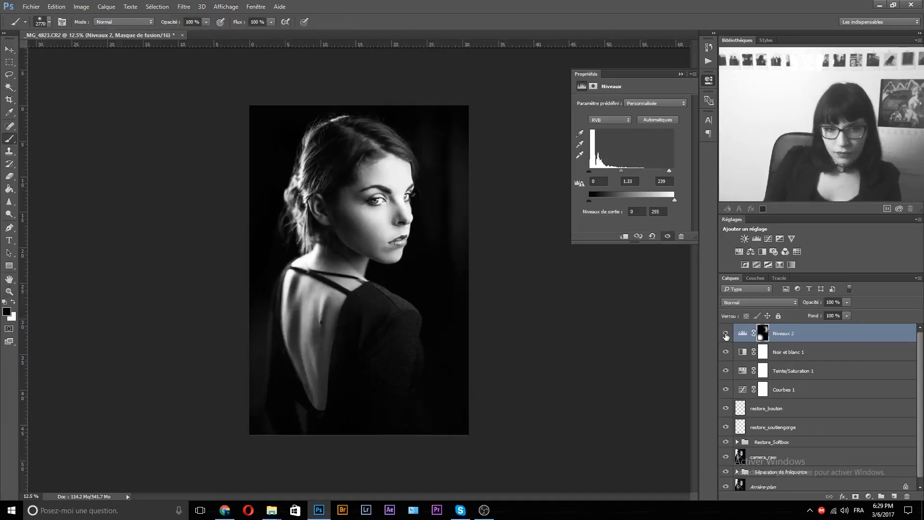
# - Paint black over the lower-left area of the Niveaux 2 mask, check the effect, and collapse the adjustment properties
pyautogui.press('x')
pyautogui.press('x')
pyautogui.moveTo(272, 415)
pyautogui.mouseDown()
pyautogui.moveTo(274, 391)
pyautogui.moveTo(295, 411)
pyautogui.mouseUp()
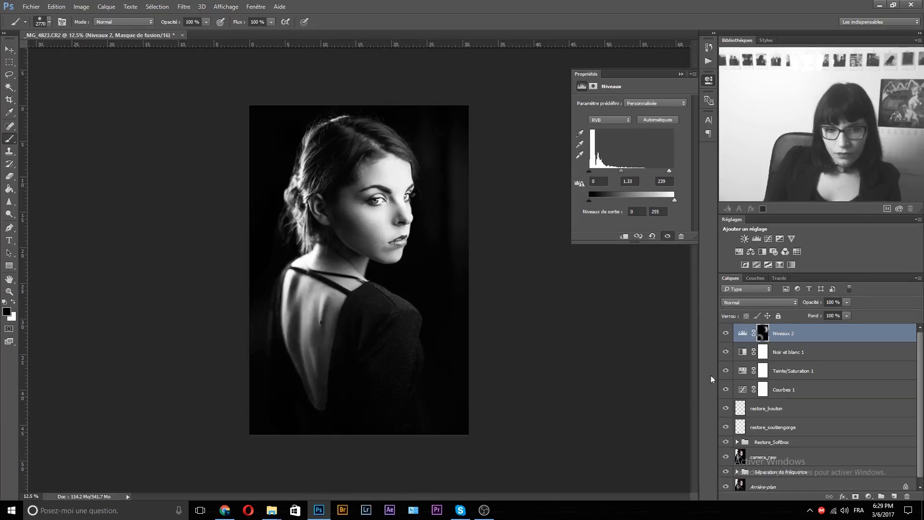
pyautogui.click(726, 334)
pyautogui.click(726, 333)
pyautogui.click(725, 333)
pyautogui.click(726, 333)
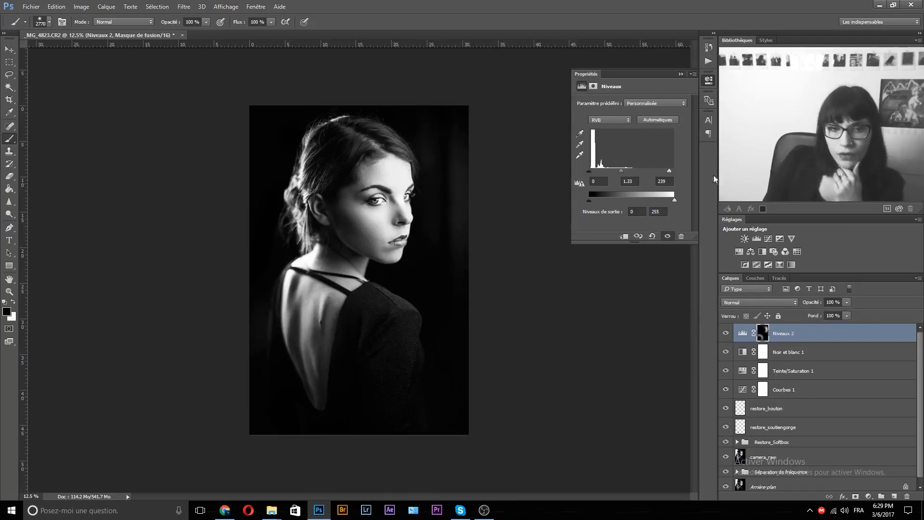
pyautogui.click(680, 75)
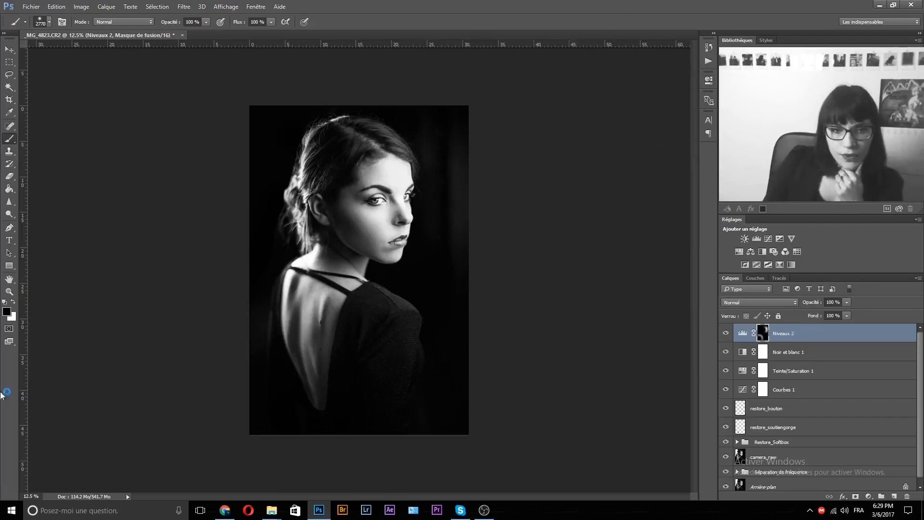
pyautogui.click(9, 292)
pyautogui.click(359, 271)
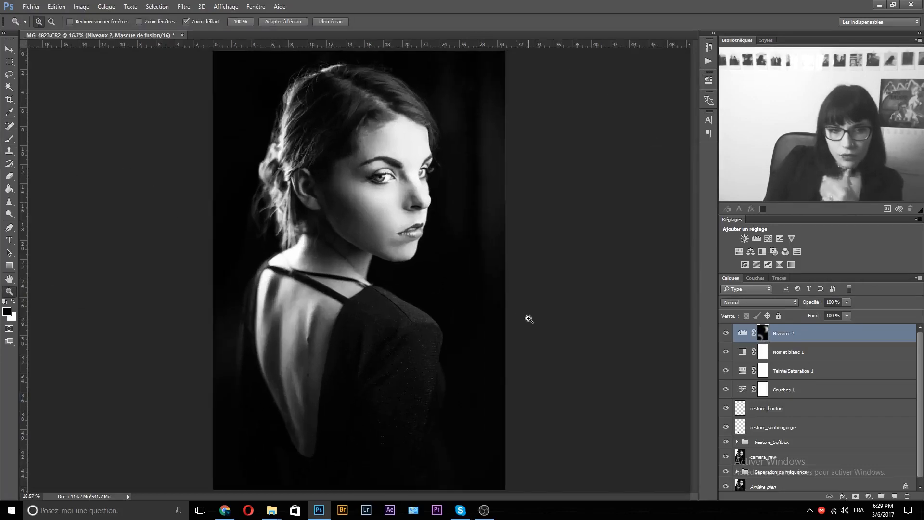
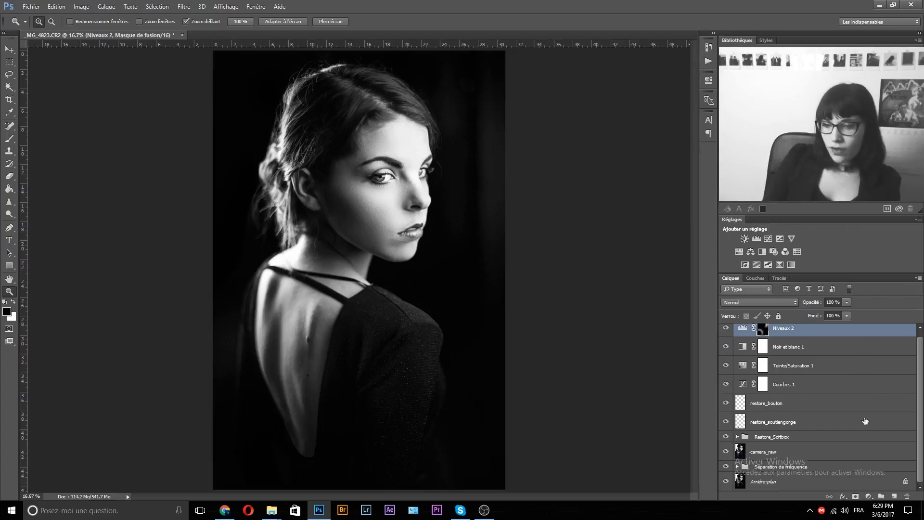
# - Duplicate all layers from Niveaux 2 down to Arrière-plan and merge the copies into a single layer above the originals
pyautogui.keyDown('shift'); pyautogui.click(842, 481); pyautogui.keyUp('shift')
pyautogui.moveTo(835, 368); pyautogui.dragTo(894, 496)
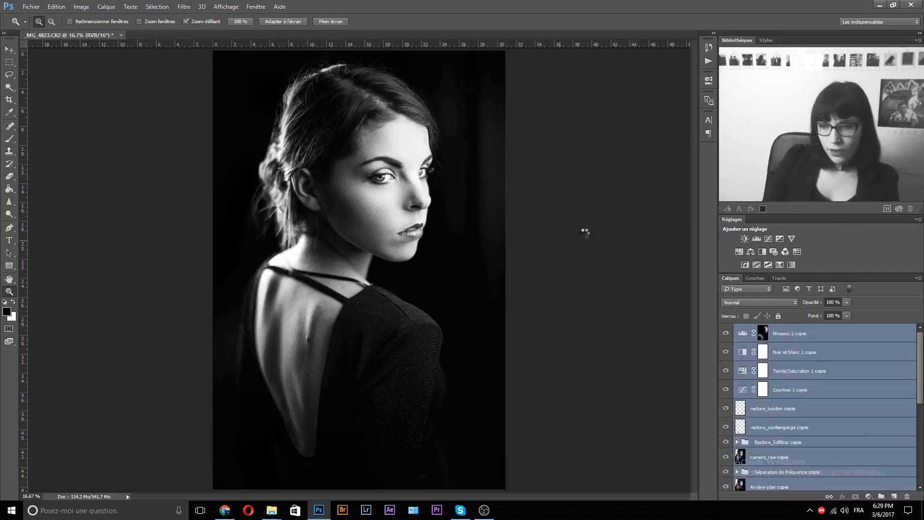
pyautogui.hotkey('ctrl', 'e')
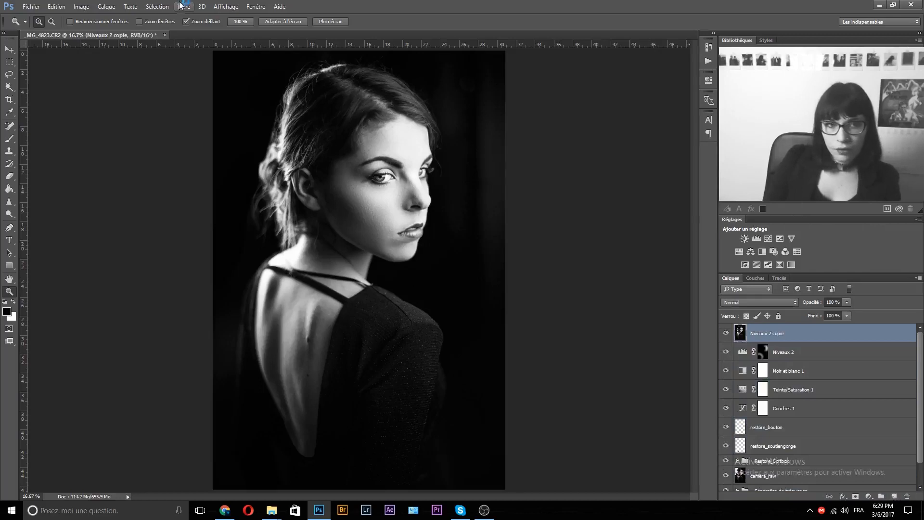
# - Apply a High Pass (Passe-haut) filter with a 4.6-pixel radius to Niveaux 2 copie and set its blend mode to Incrustation
pyautogui.click(183, 6)
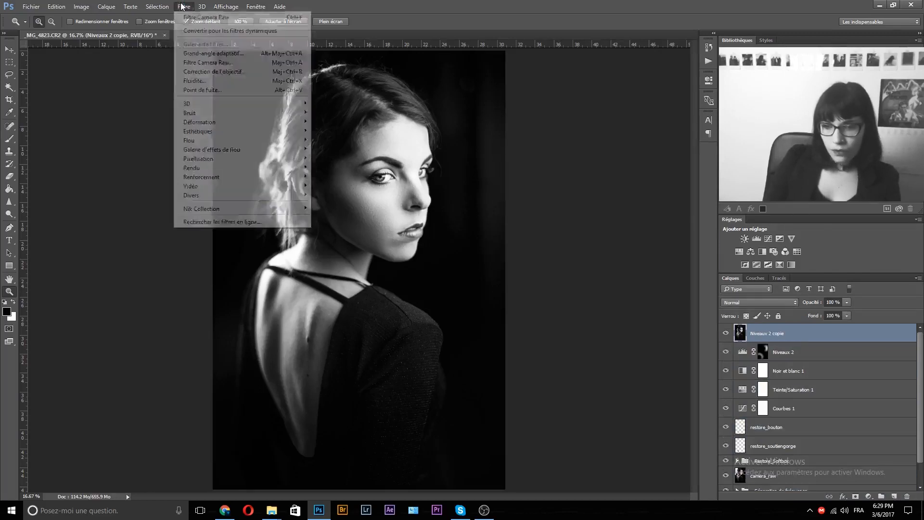
pyautogui.moveTo(209, 199)
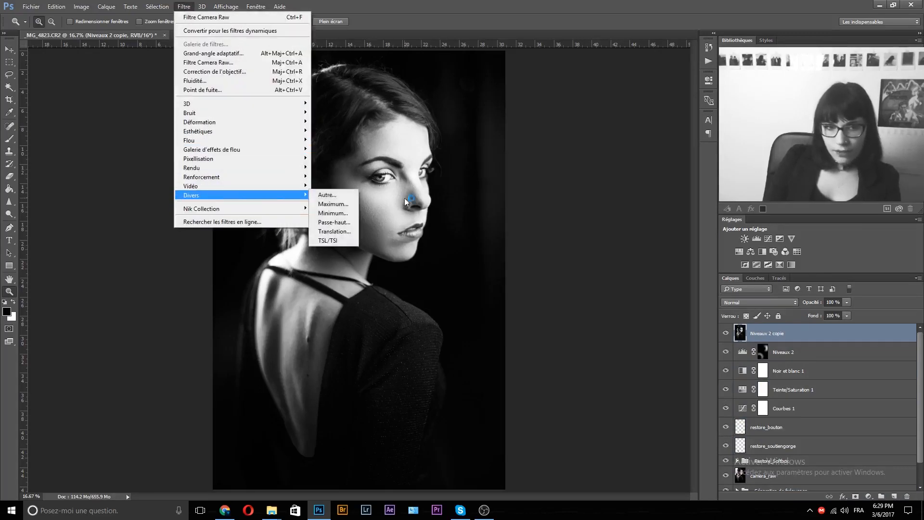
pyautogui.click(340, 223)
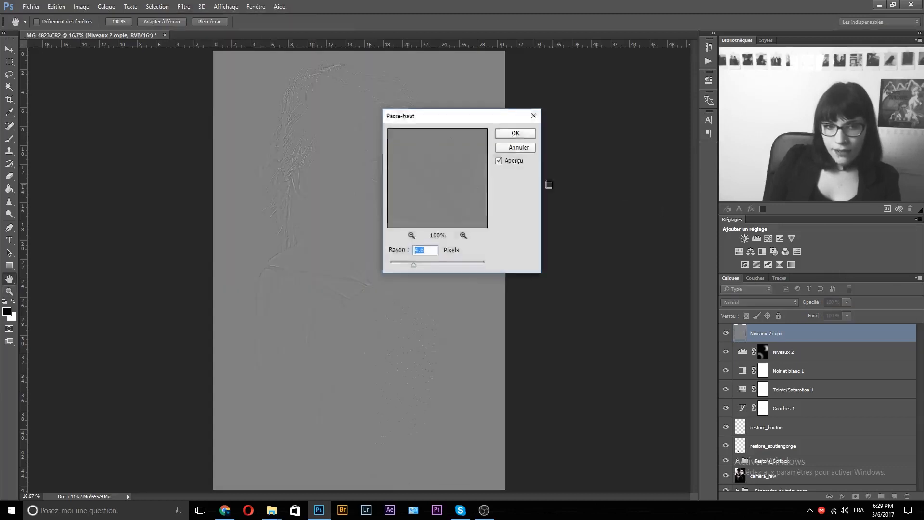
pyautogui.click(520, 129)
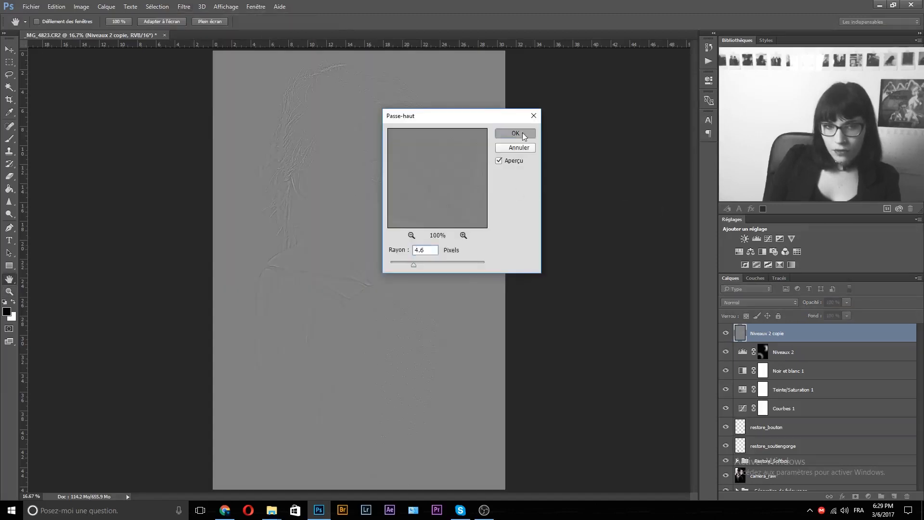
pyautogui.click(756, 302)
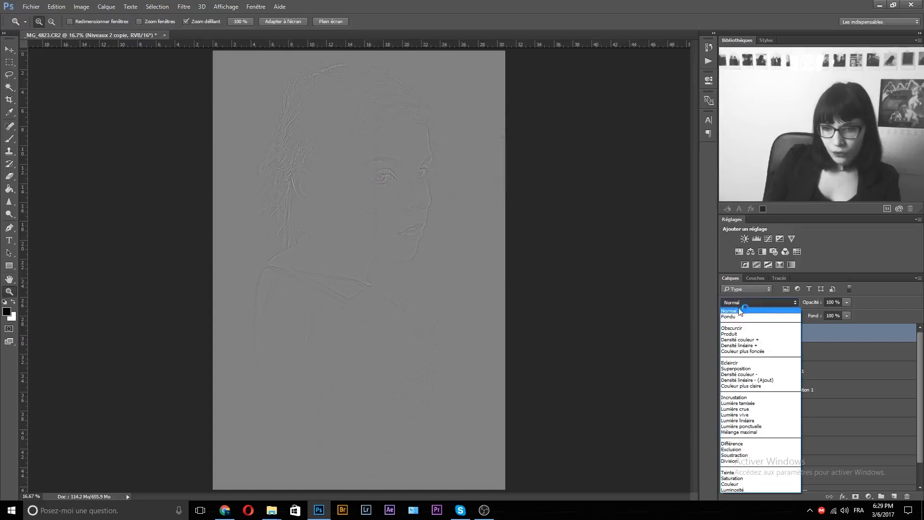
pyautogui.click(744, 398)
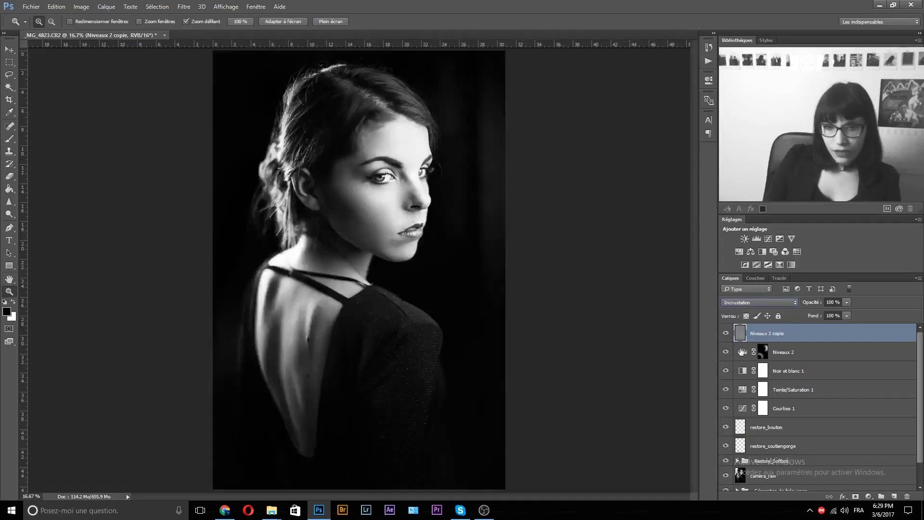
# - Examine the sharpening on the whole portrait and close up on the face with Niveaux 2 copie hidden and shown
pyautogui.click(726, 333)
pyautogui.click(726, 334)
pyautogui.click(727, 333)
pyautogui.click(726, 333)
pyautogui.click(341, 154)
pyautogui.click(341, 154)
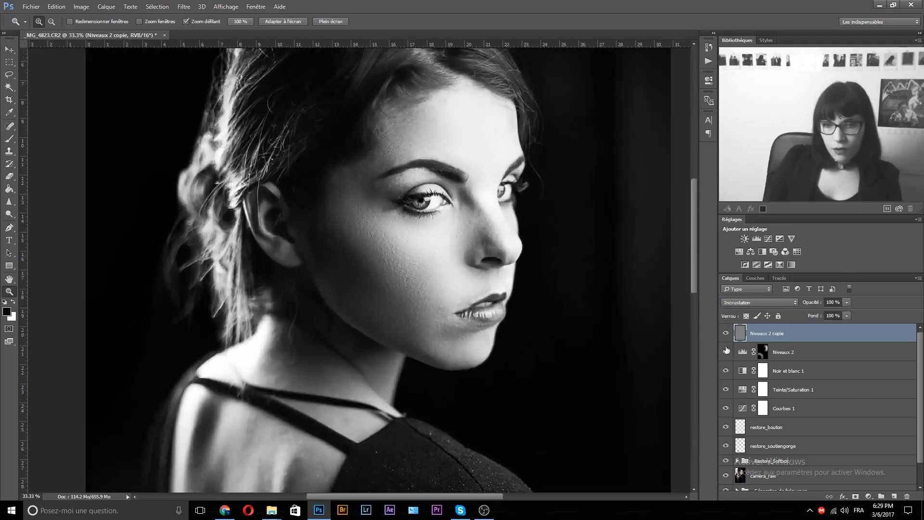
pyautogui.click(726, 333)
pyautogui.click(726, 333)
pyautogui.click(726, 334)
pyautogui.click(727, 333)
pyautogui.click(727, 334)
pyautogui.click(726, 333)
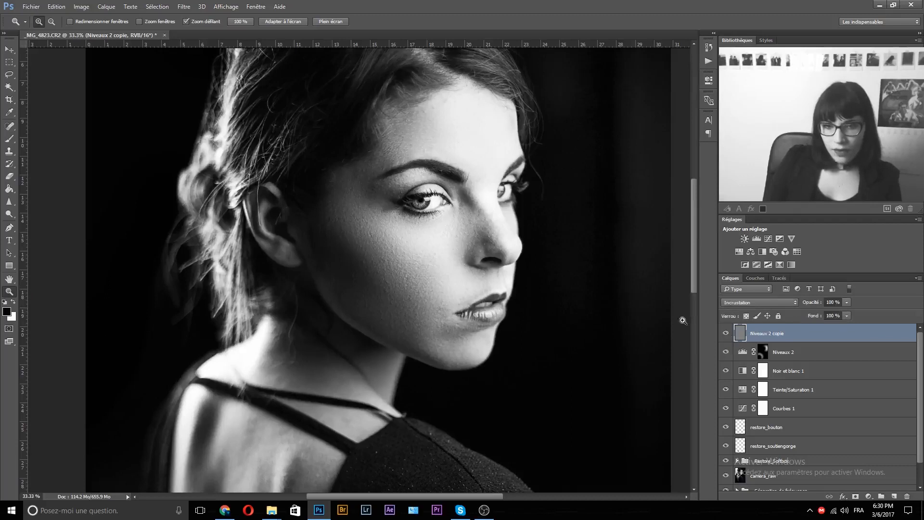
# - Compare the full portrait with the high-pass layer hidden and shown to judge the overall sharpening
pyautogui.keyDown('alt'); pyautogui.click(534, 296); pyautogui.keyUp('alt')
pyautogui.keyDown('alt'); pyautogui.click(534, 297); pyautogui.keyUp('alt')
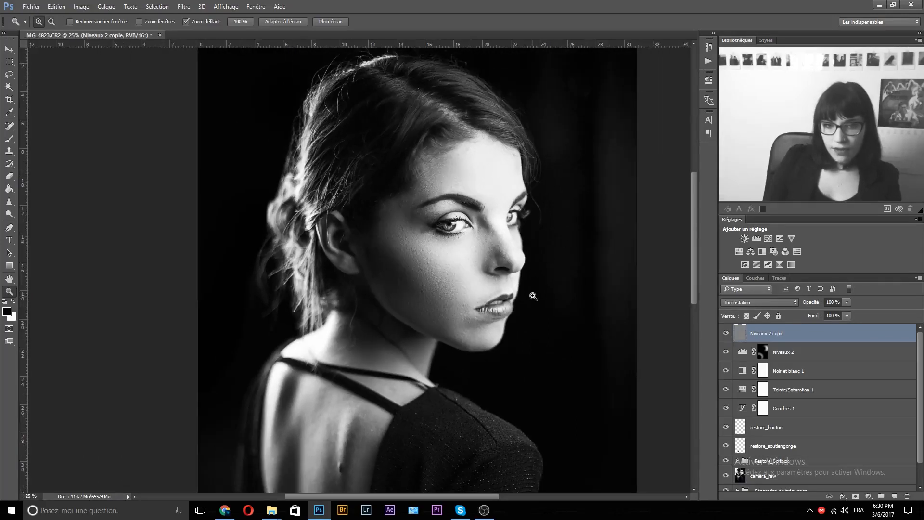
pyautogui.keyDown('alt'); pyautogui.click(534, 296); pyautogui.keyUp('alt')
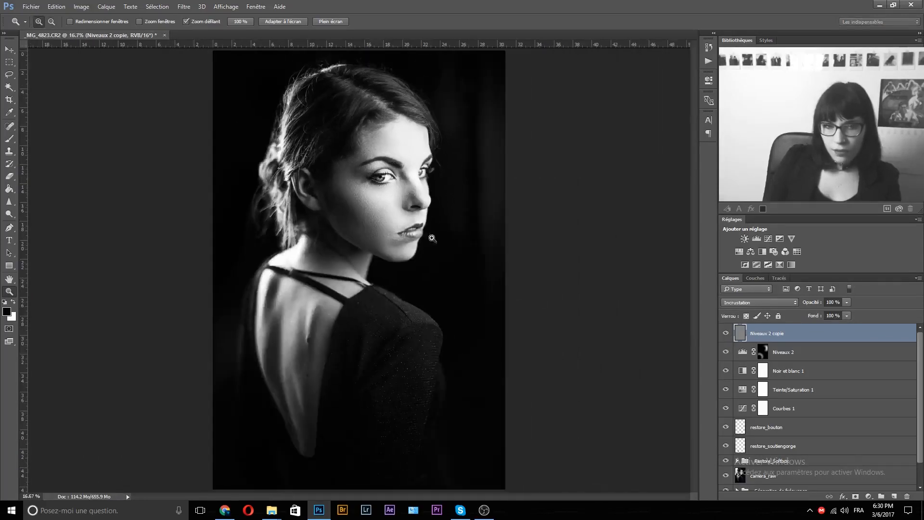
pyautogui.click(727, 334)
pyautogui.click(727, 333)
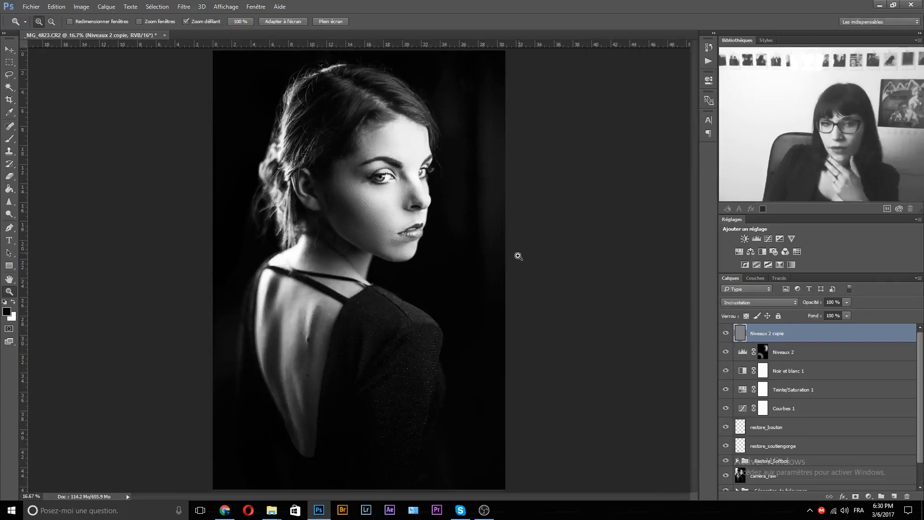
pyautogui.click(726, 333)
pyautogui.click(726, 332)
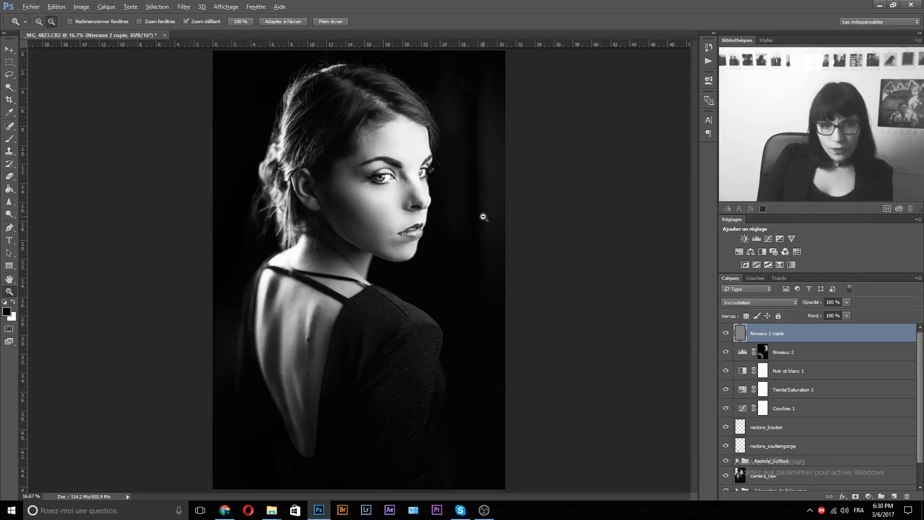
pyautogui.keyDown('alt'); pyautogui.click(481, 214); pyautogui.keyUp('alt')
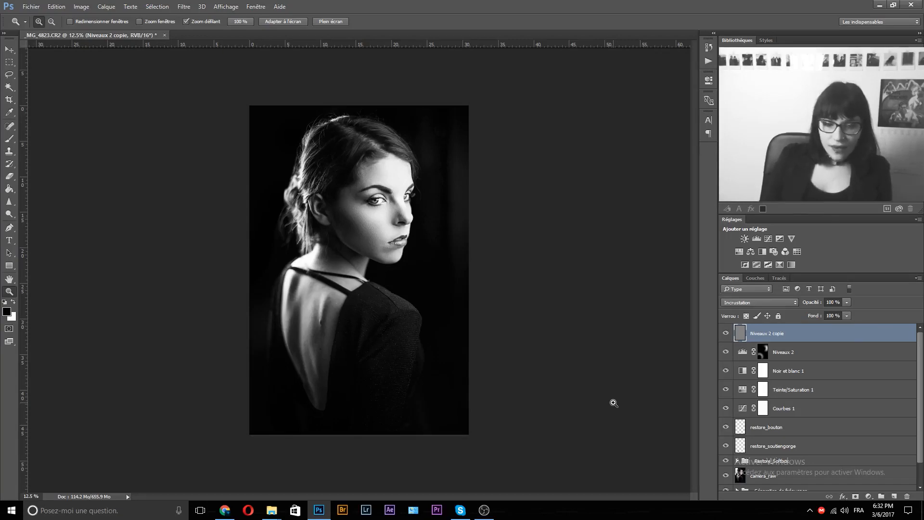
# - Switch to Chrome to view the photographer's website
pyautogui.click(225, 510)
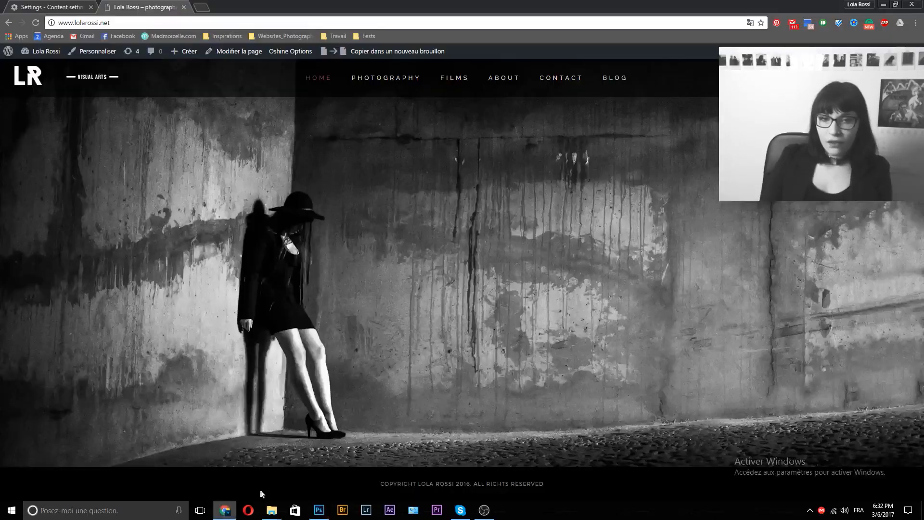